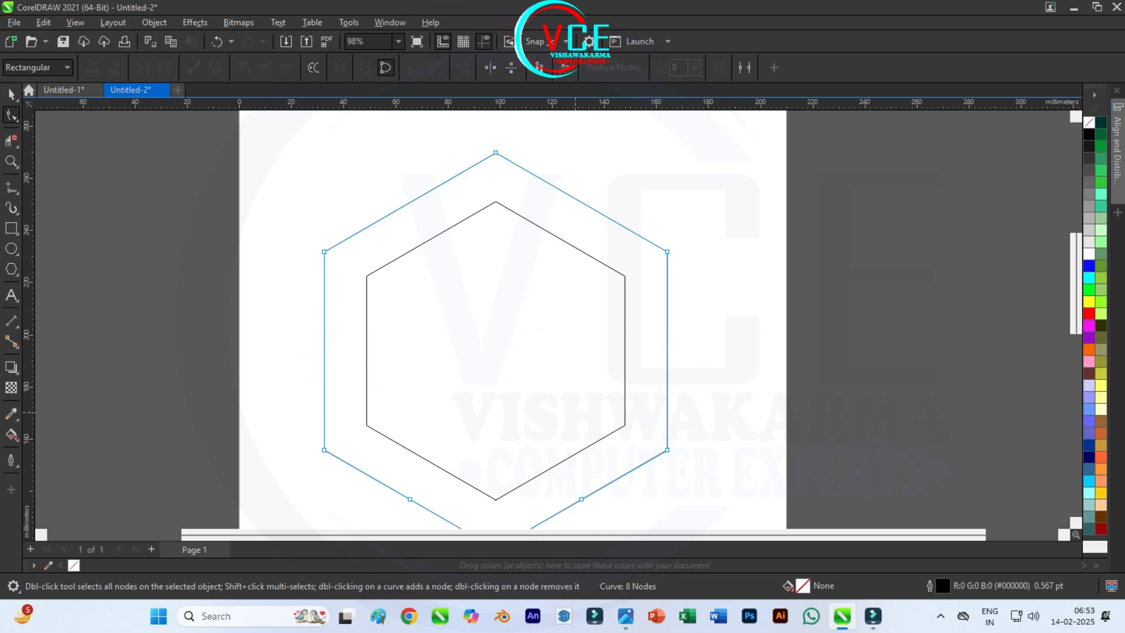
Step: Delete the two extra mid-edge nodes on the lower sloping sides of the outer hexagon
{"action": "scroll", "coordinate": [526, 340], "scroll_direction": "down", "scroll_amount": 2}
{"action": "scroll", "coordinate": [604, 490], "scroll_direction": "up", "scroll_amount": 3}
{"action": "left_click_drag", "start_coordinate": [301, 423], "coordinate": [582, 473]}
{"action": "key", "text": "Delete"}
{"action": "scroll", "coordinate": [525, 449], "scroll_direction": "down", "scroll_amount": 2}
{"action": "scroll", "coordinate": [507, 186], "scroll_direction": "up", "scroll_amount": 2}
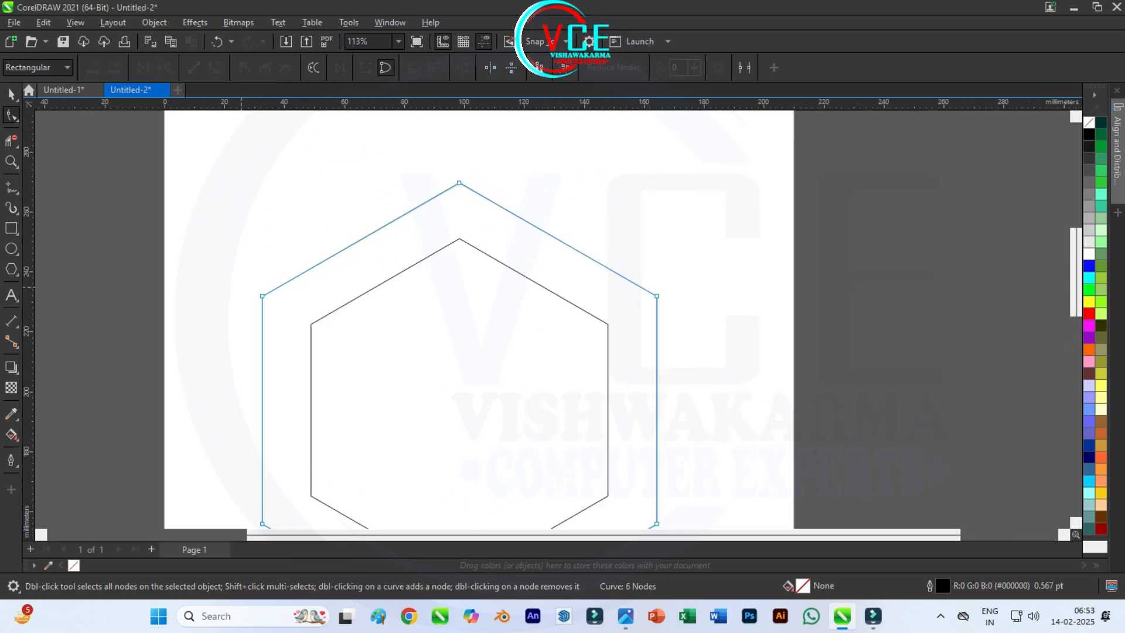
Step: Pull a new point outward near the lower end of each upper sloping side of the outer hexagon, forming roof-like eaves
{"action": "left_click_drag", "start_coordinate": [287, 282], "coordinate": [229, 281]}
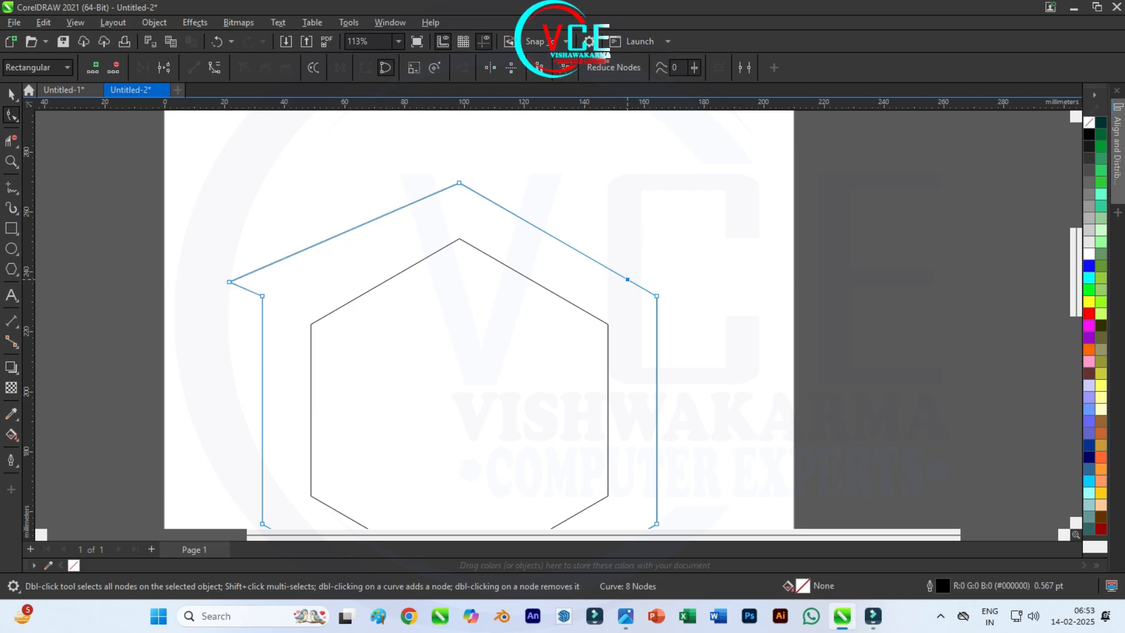
{"action": "left_click_drag", "start_coordinate": [627, 279], "coordinate": [687, 279]}
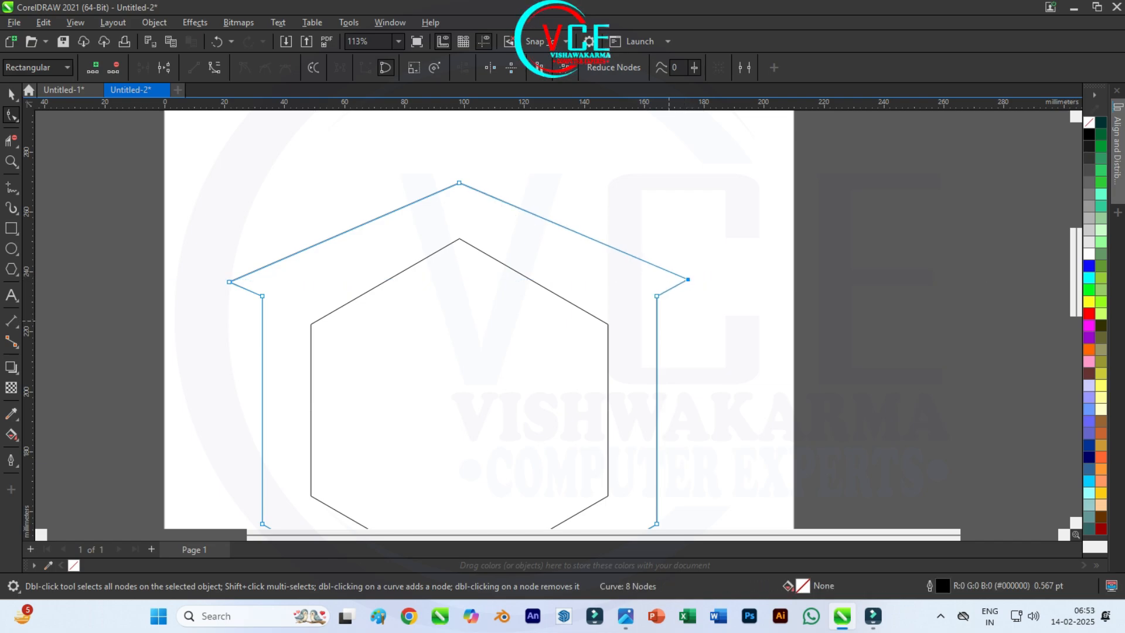
{"action": "scroll", "coordinate": [502, 157], "scroll_direction": "down", "scroll_amount": 1}
{"action": "scroll", "coordinate": [419, 183], "scroll_direction": "down", "scroll_amount": 1}
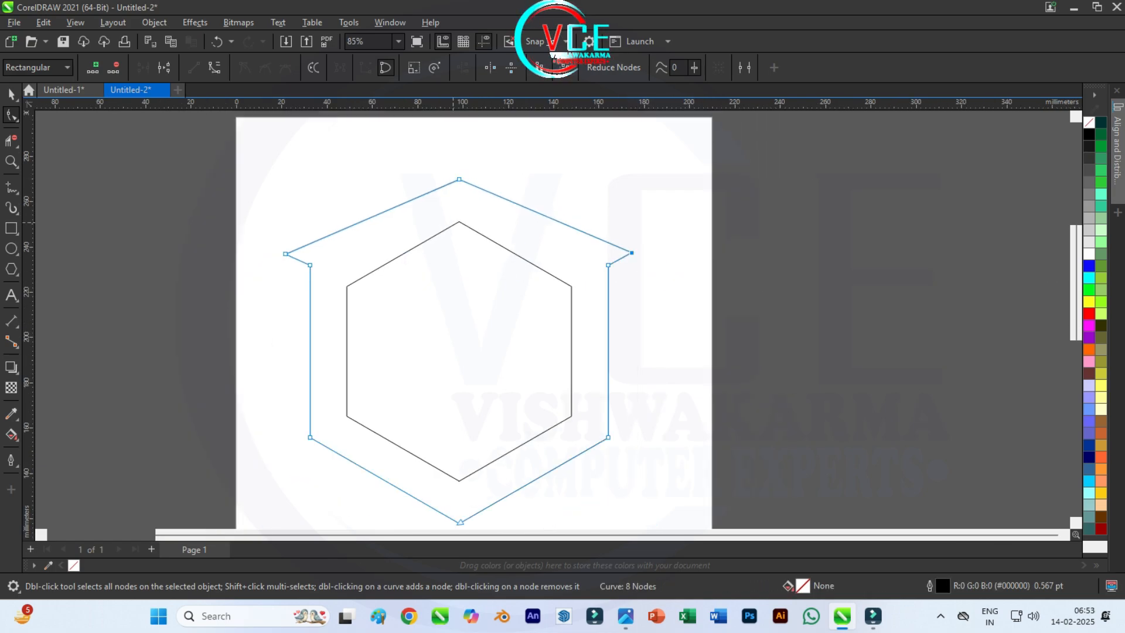
Step: Delete all six mid-edge nodes of the inner hexagon, keeping only its corner nodes
{"action": "left_click", "coordinate": [466, 227]}
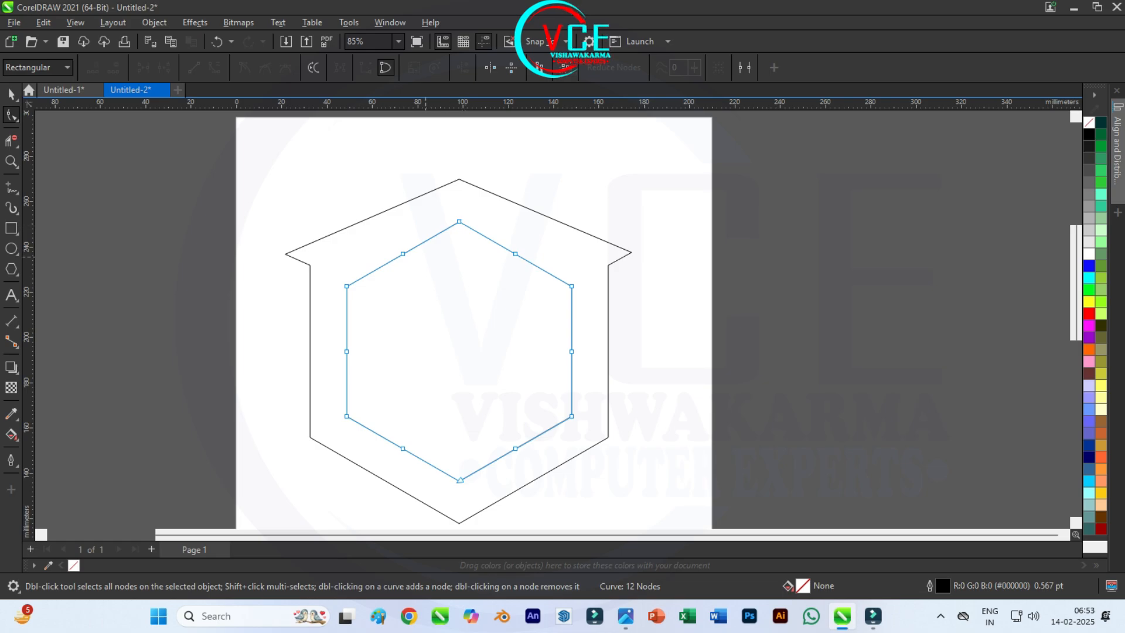
{"action": "left_click_drag", "start_coordinate": [516, 265], "coordinate": [516, 266]}
{"action": "key", "text": "Delete"}
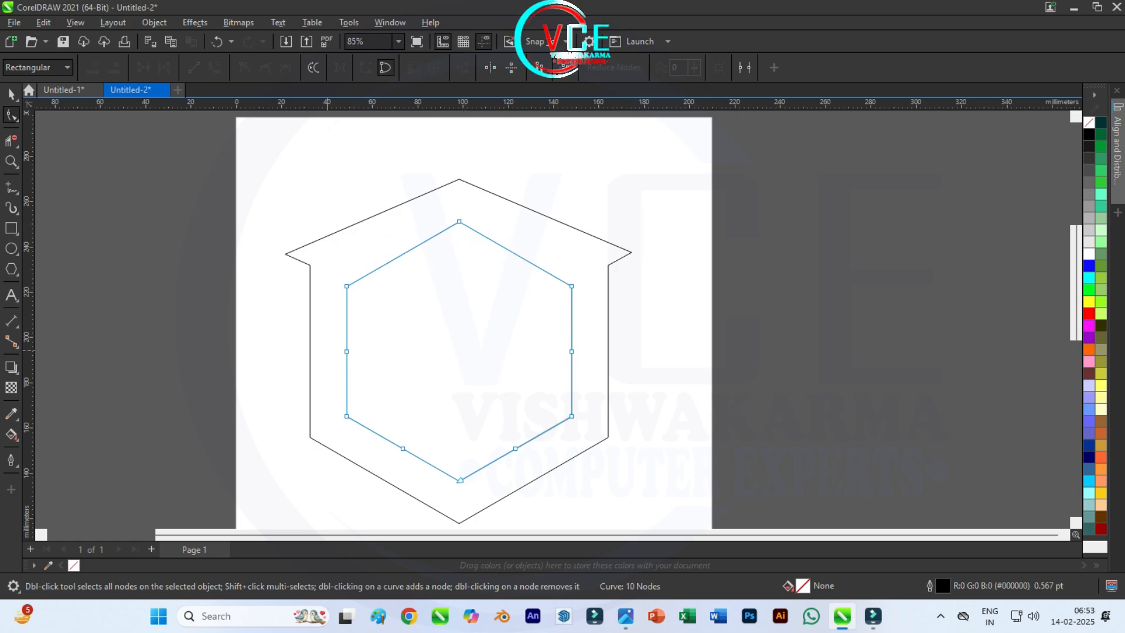
{"action": "left_click_drag", "start_coordinate": [580, 366], "coordinate": [580, 366]}
{"action": "key", "text": "Delete"}
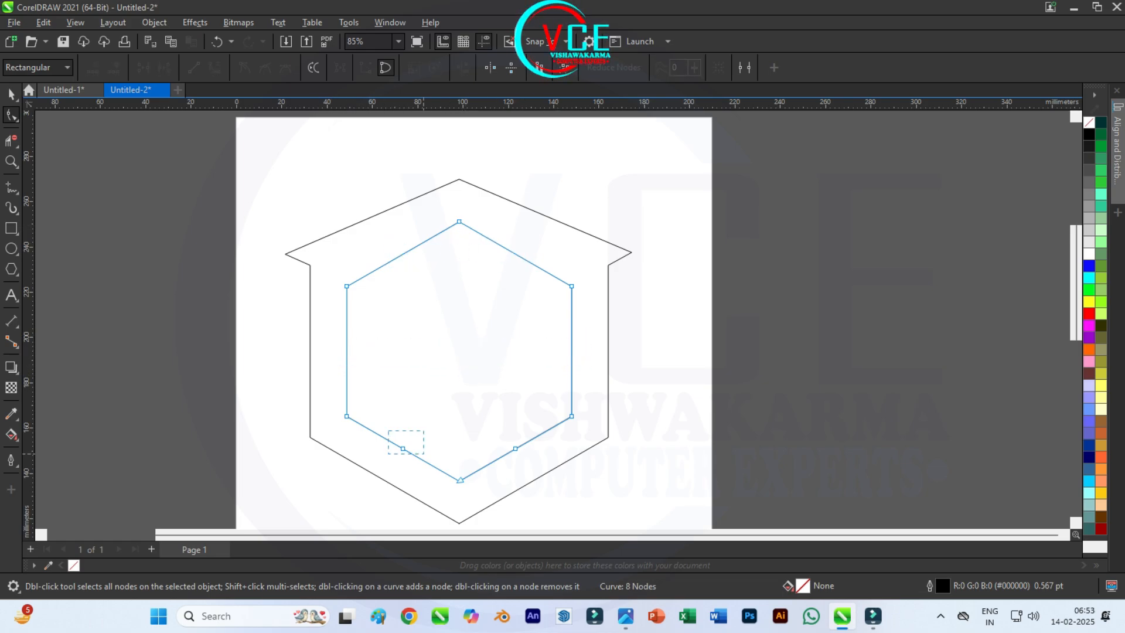
{"action": "left_click_drag", "start_coordinate": [424, 454], "coordinate": [538, 451]}
{"action": "key", "text": "Delete"}
{"action": "scroll", "coordinate": [425, 352], "scroll_direction": "down", "scroll_amount": 1}
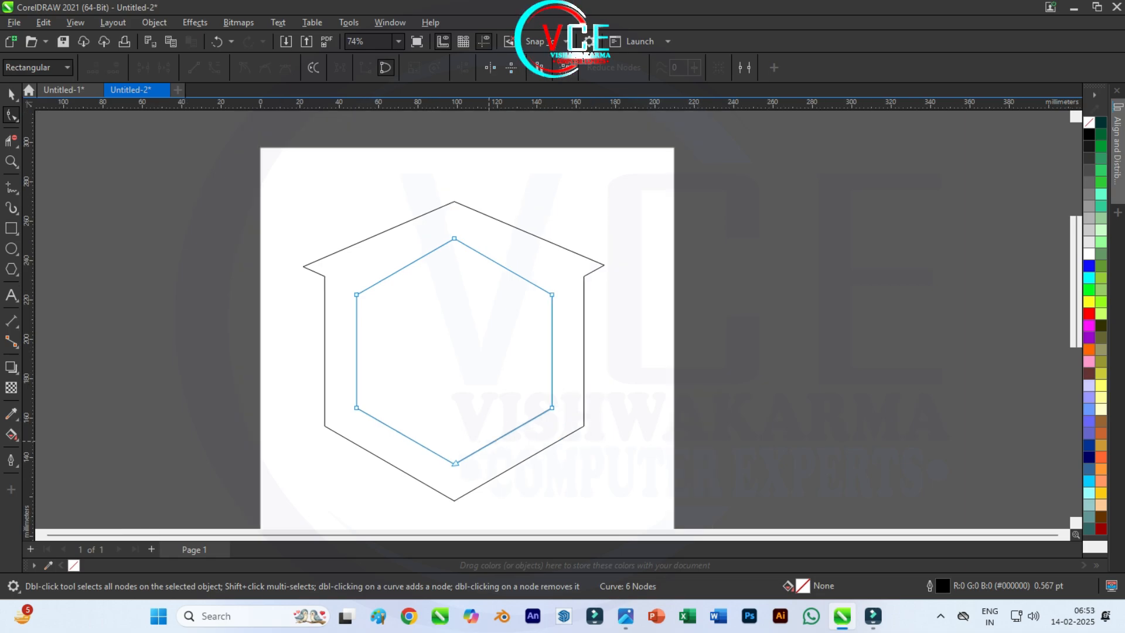
{"action": "scroll", "coordinate": [469, 487], "scroll_direction": "up", "scroll_amount": 1}
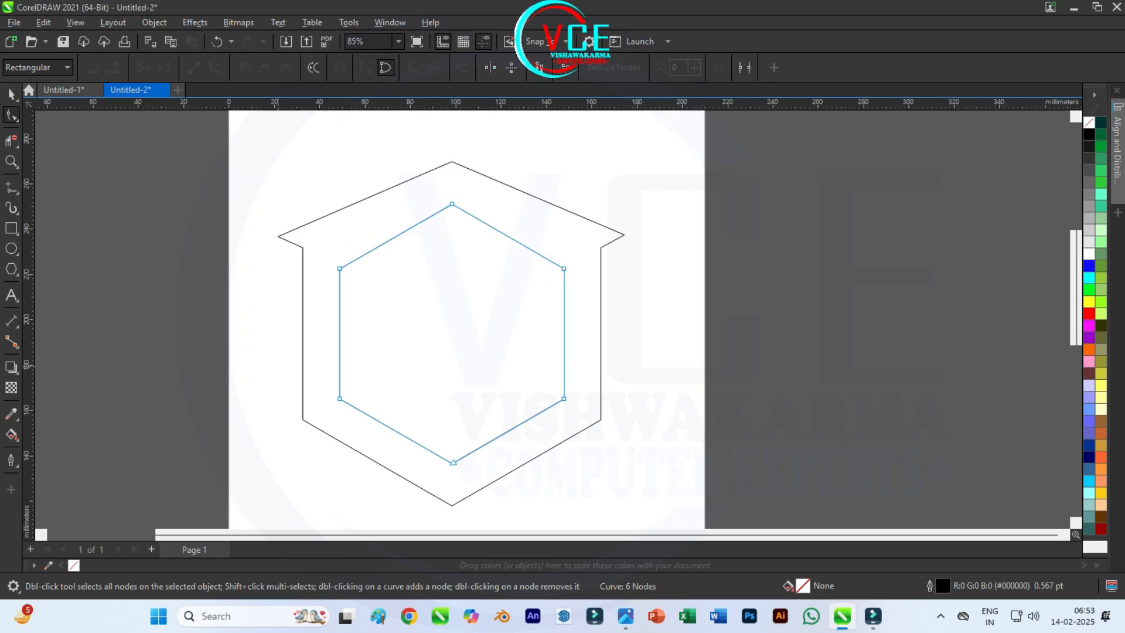
Step: Nudge the three lower corner nodes of the inner hexagon upward to shorten its vertical sides
{"action": "left_click_drag", "start_coordinate": [279, 364], "coordinate": [597, 480]}
{"action": "key", "text": "Up"}
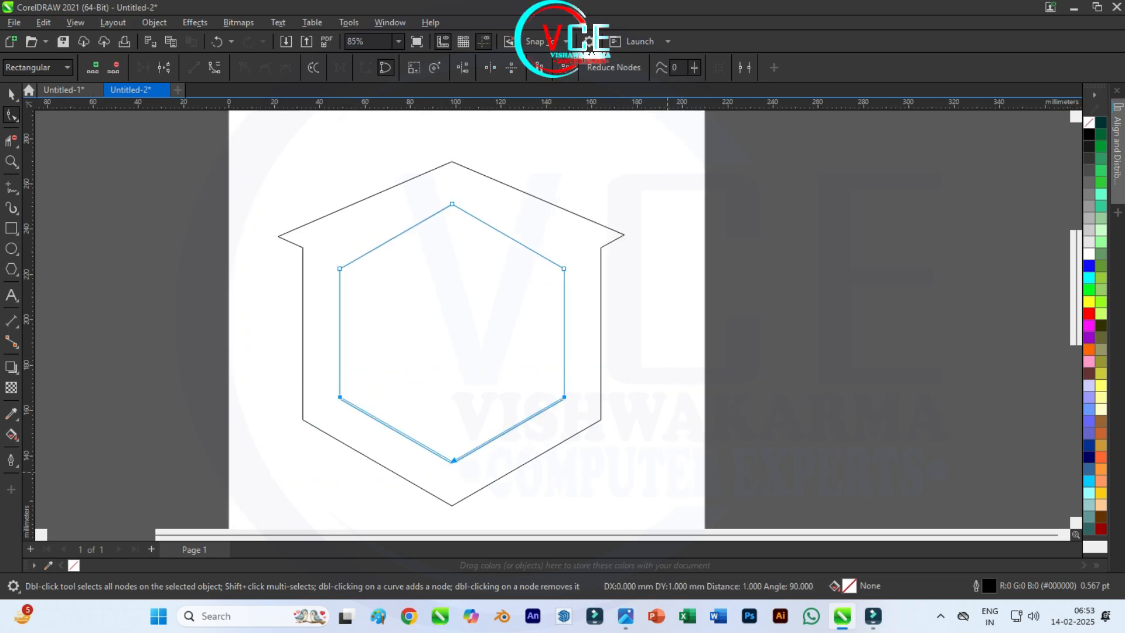
{"action": "key", "text": "Up"}
{"action": "key", "text": "Up"}
{"action": "key", "text": "Up"}
{"action": "key", "text": "Up"}
{"action": "key", "text": "Up"}
{"action": "key", "text": "Up"}
{"action": "key", "text": "Up"}
{"action": "key", "text": "Up"}
{"action": "key", "text": "Up"}
{"action": "key", "text": "Up"}
{"action": "key", "text": "Up"}
{"action": "key", "text": "Up"}
{"action": "key", "text": "Up"}
{"action": "key", "text": "Up"}
{"action": "key", "text": "Up"}
{"action": "key", "text": "Up"}
{"action": "key", "text": "Up"}
{"action": "key", "text": "Up"}
{"action": "key", "text": "Up"}
{"action": "key", "text": "Up"}
{"action": "key", "text": "Up"}
{"action": "key", "text": "Up"}
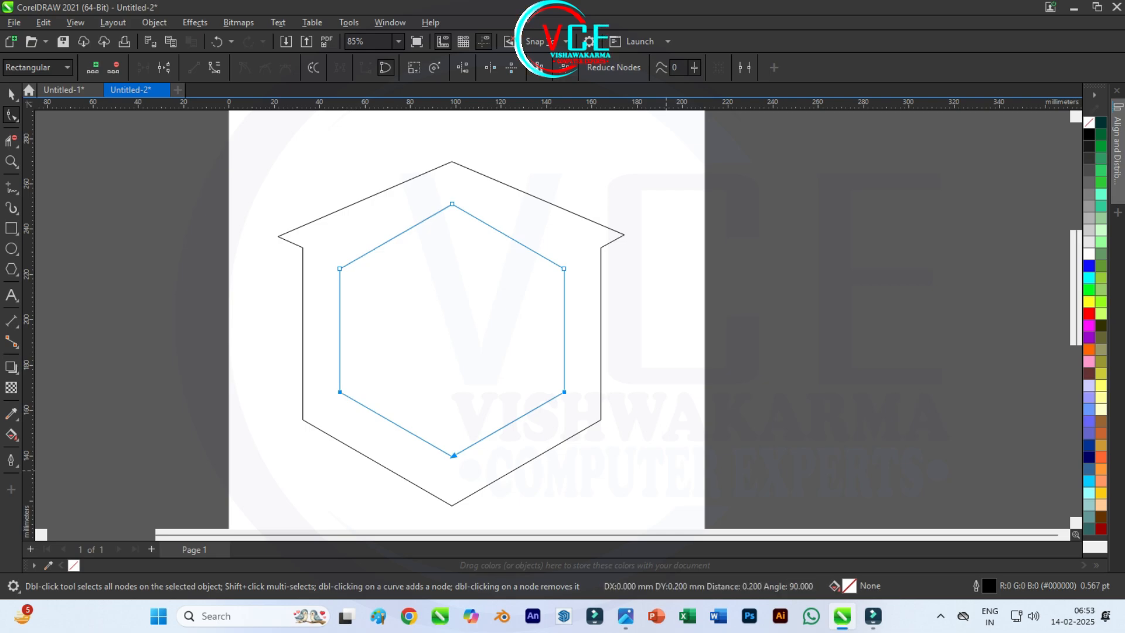
{"action": "key", "text": "Up"}
{"action": "key", "text": "Up"}
{"action": "key", "text": "Up"}
{"action": "key", "text": "Up"}
{"action": "key", "text": "Up"}
{"action": "key", "text": "Up"}
{"action": "key", "text": "Up"}
{"action": "key", "text": "Up"}
{"action": "key", "text": "Up"}
{"action": "key", "text": "Up"}
{"action": "key", "text": "Up"}
{"action": "key", "text": "Up"}
{"action": "key", "text": "Up"}
{"action": "key", "text": "Up"}
{"action": "key", "text": "Up"}
{"action": "key", "text": "Up"}
{"action": "key", "text": "Up"}
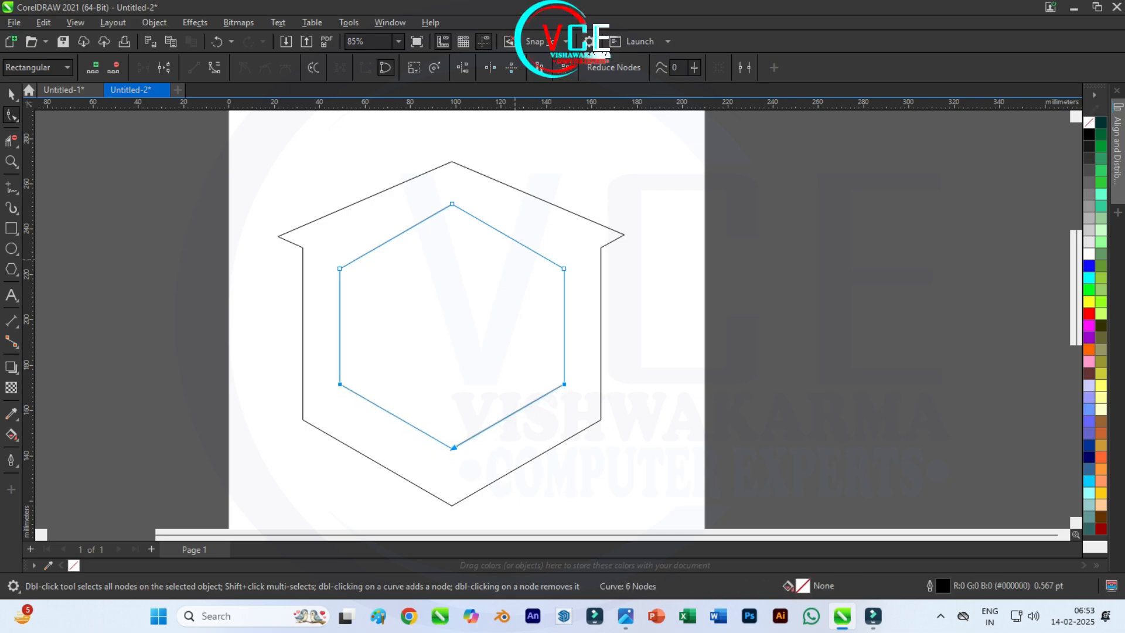
Step: Raise the two upper side corners of the inner hexagon and lower its top corner slightly to match the outer roof slope
{"action": "scroll", "coordinate": [452, 197], "scroll_direction": "up", "scroll_amount": 3}
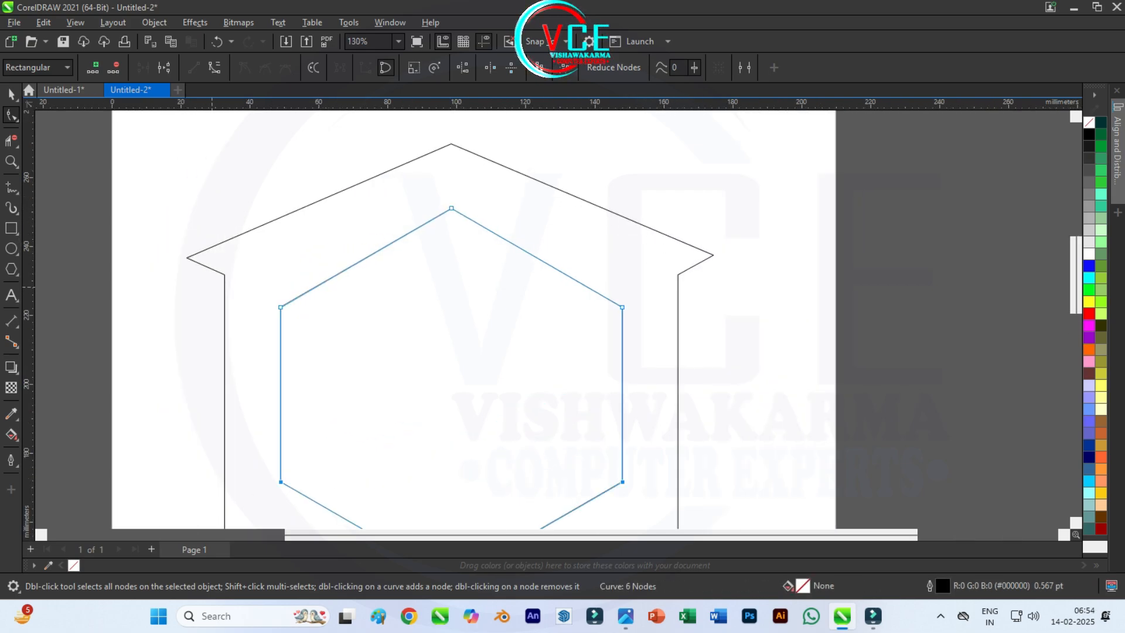
{"action": "key", "text": "Up"}
{"action": "key", "text": "Up"}
{"action": "key", "text": "Up"}
{"action": "key", "text": "Up"}
{"action": "key", "text": "Up"}
{"action": "key", "text": "Up"}
{"action": "key", "text": "Up"}
{"action": "key", "text": "Up"}
{"action": "key", "text": "Up"}
{"action": "key", "text": "Up"}
{"action": "key", "text": "Up"}
{"action": "key", "text": "Up"}
{"action": "key", "text": "Up"}
{"action": "key", "text": "Up"}
{"action": "key", "text": "Up"}
{"action": "key", "text": "Up"}
{"action": "key", "text": "Up"}
{"action": "key", "text": "Up"}
{"action": "key", "text": "Up"}
{"action": "key", "text": "Up"}
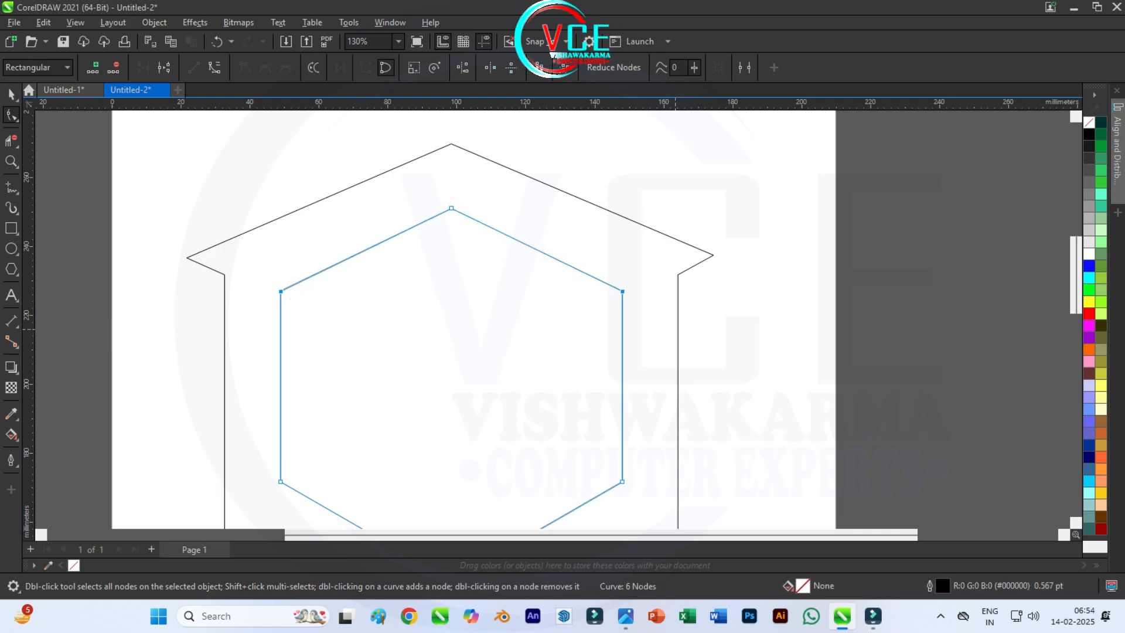
{"action": "left_click", "coordinate": [451, 208]}
{"action": "key", "text": "Down"}
{"action": "key", "text": "Down"}
{"action": "key", "text": "Down"}
{"action": "key", "text": "Down"}
{"action": "key", "text": "Down"}
{"action": "key", "text": "Down"}
{"action": "key", "text": "Down"}
{"action": "key", "text": "Down"}
{"action": "key", "text": "Down"}
{"action": "key", "text": "Down"}
{"action": "key", "text": "Down"}
{"action": "key", "text": "Down"}
{"action": "key", "text": "Down"}
{"action": "key", "text": "Down"}
{"action": "key", "text": "Down"}
{"action": "key", "text": "Down"}
{"action": "key", "text": "Down"}
{"action": "key", "text": "Down"}
{"action": "key", "text": "Down"}
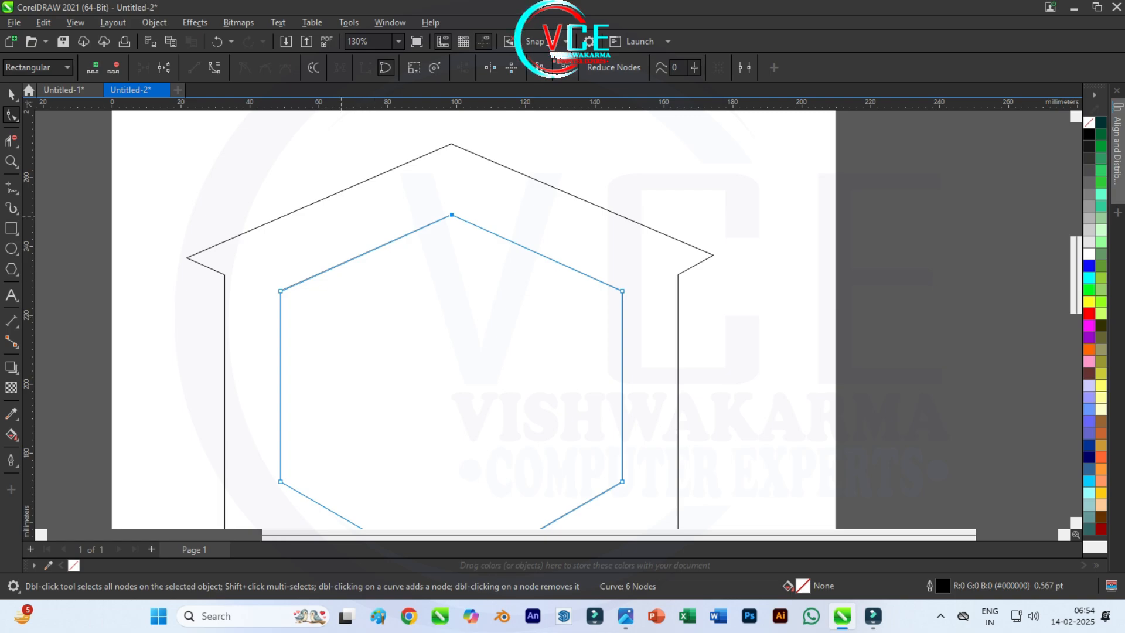
{"action": "scroll", "coordinate": [342, 222], "scroll_direction": "down", "scroll_amount": 2}
{"action": "key", "text": "Escape"}
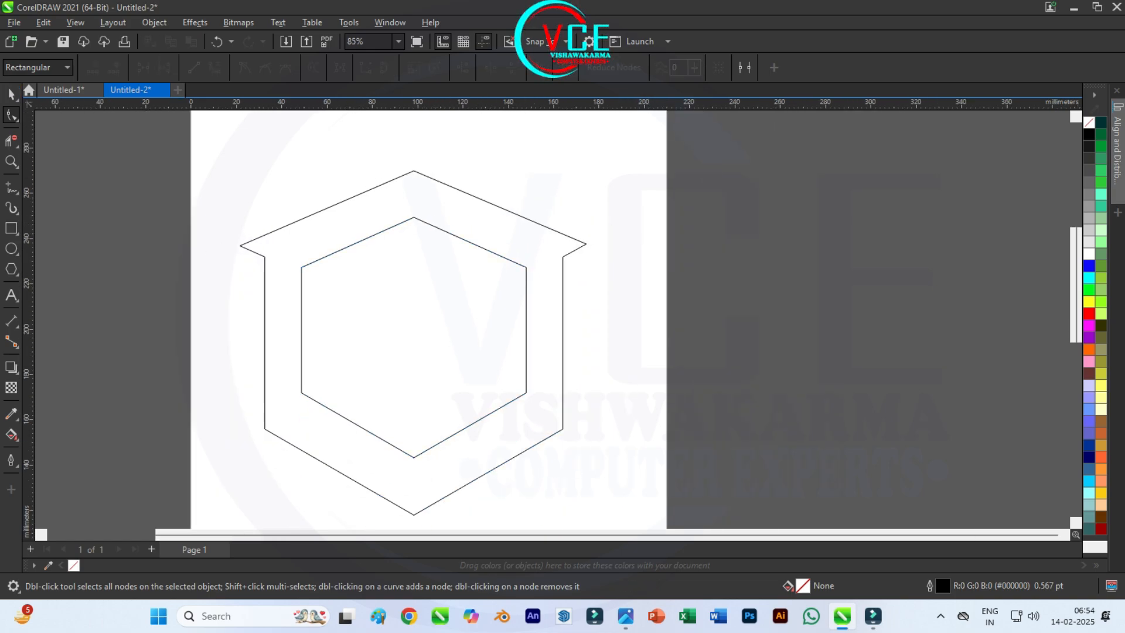
Step: Make a concentric copy of the inner hexagon scaled to about 70%, roughly 69.7 by 74.6 mm
{"action": "key", "text": "space"}
{"action": "scroll", "coordinate": [318, 256], "scroll_direction": "up", "scroll_amount": 1}
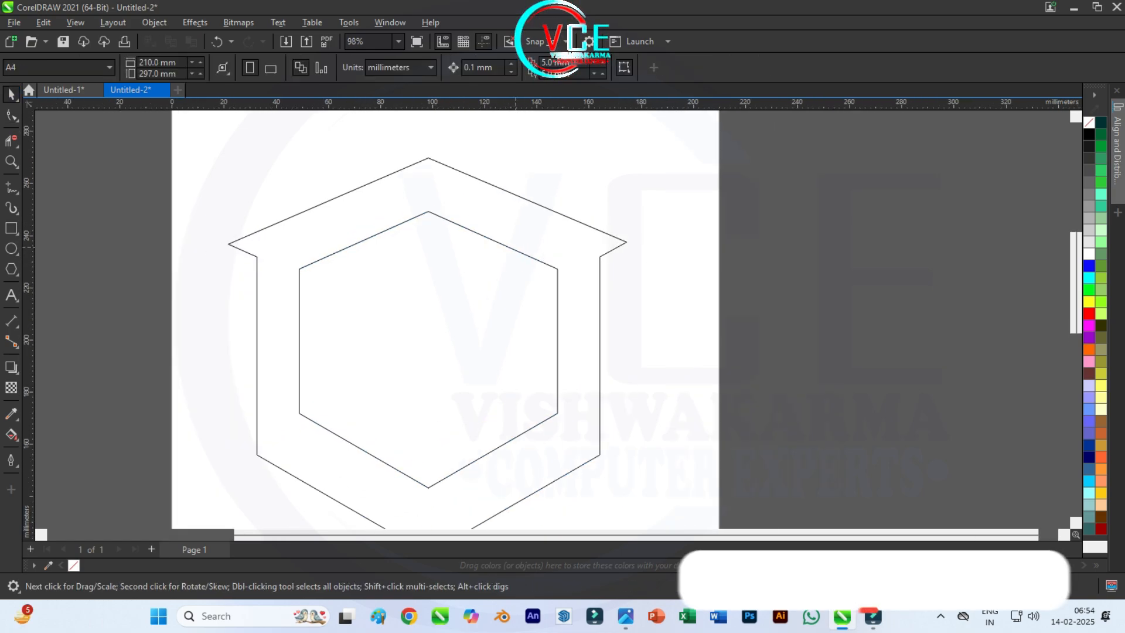
{"action": "left_click", "coordinate": [516, 249]}
{"action": "left_click_drag", "start_coordinate": [559, 208], "coordinate": [522, 249]}
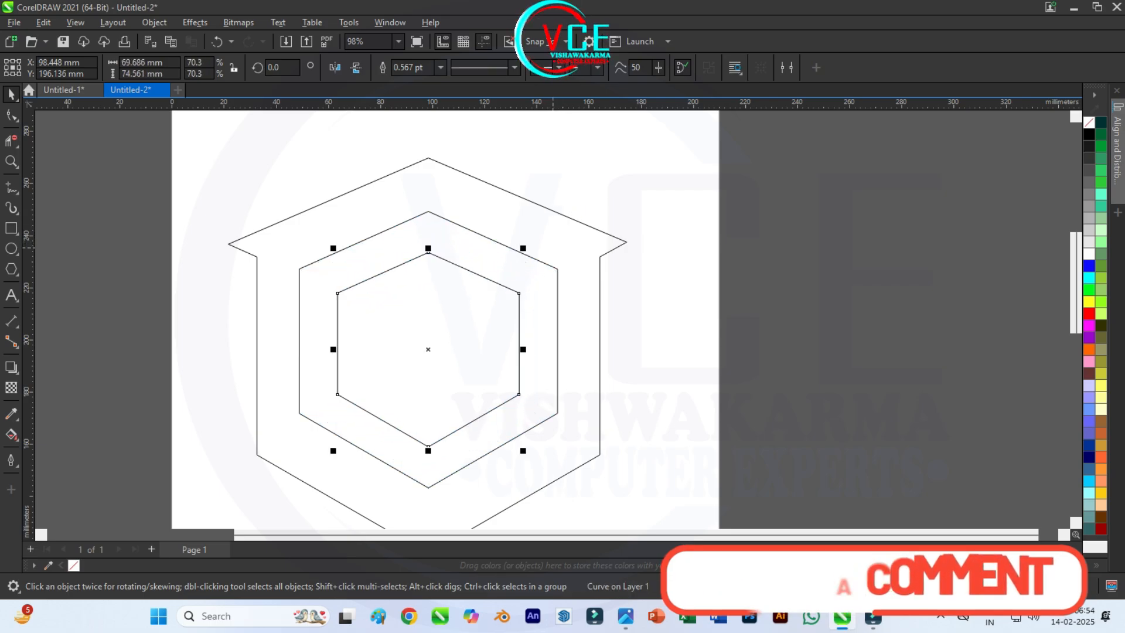
Step: Draw a tall narrow rectangle about 12.7 by 170.6 mm and position it vertically through the middle of the hexagons
{"action": "left_click", "coordinate": [11, 228]}
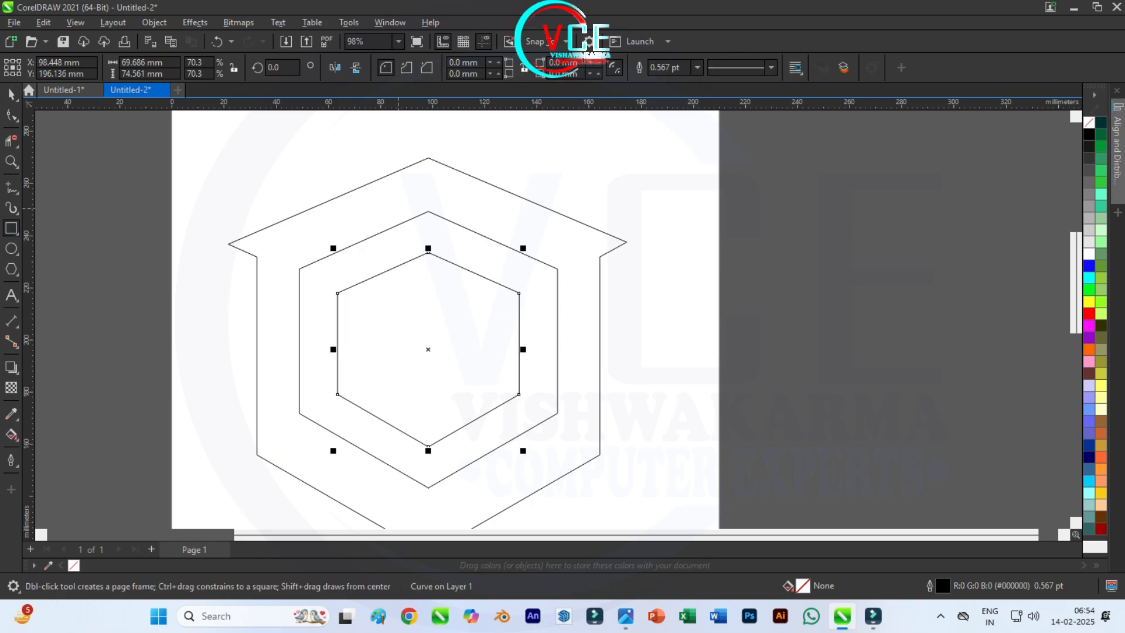
{"action": "scroll", "coordinate": [403, 183], "scroll_direction": "down", "scroll_amount": 1}
{"action": "left_click_drag", "start_coordinate": [409, 151], "coordinate": [438, 478]}
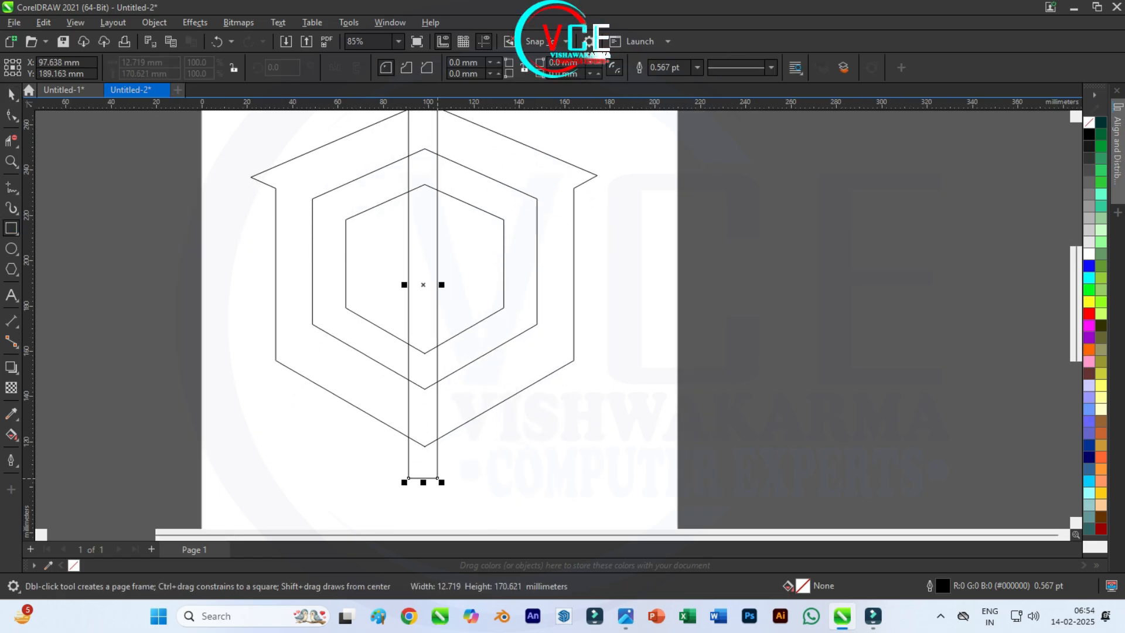
{"action": "key", "text": "space"}
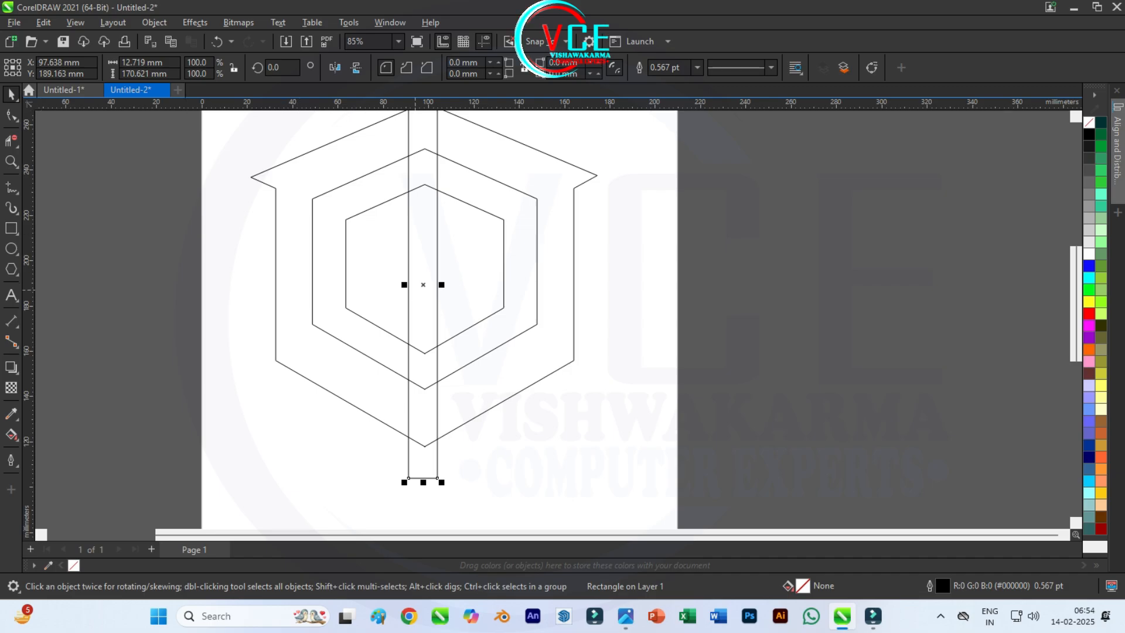
{"action": "left_click_drag", "start_coordinate": [423, 285], "coordinate": [424, 268]}
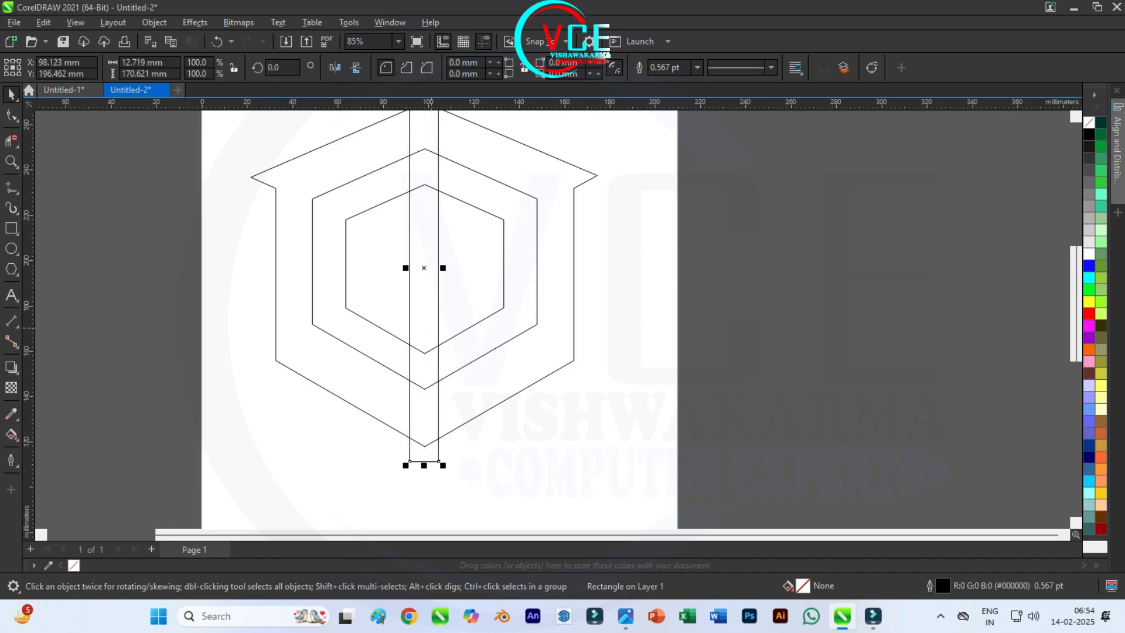
{"action": "scroll", "coordinate": [430, 346], "scroll_direction": "down", "scroll_amount": 1}
{"action": "scroll", "coordinate": [440, 199], "scroll_direction": "up", "scroll_amount": 1}
{"action": "scroll", "coordinate": [402, 311], "scroll_direction": "up", "scroll_amount": 1}
{"action": "scroll", "coordinate": [375, 252], "scroll_direction": "down", "scroll_amount": 2}
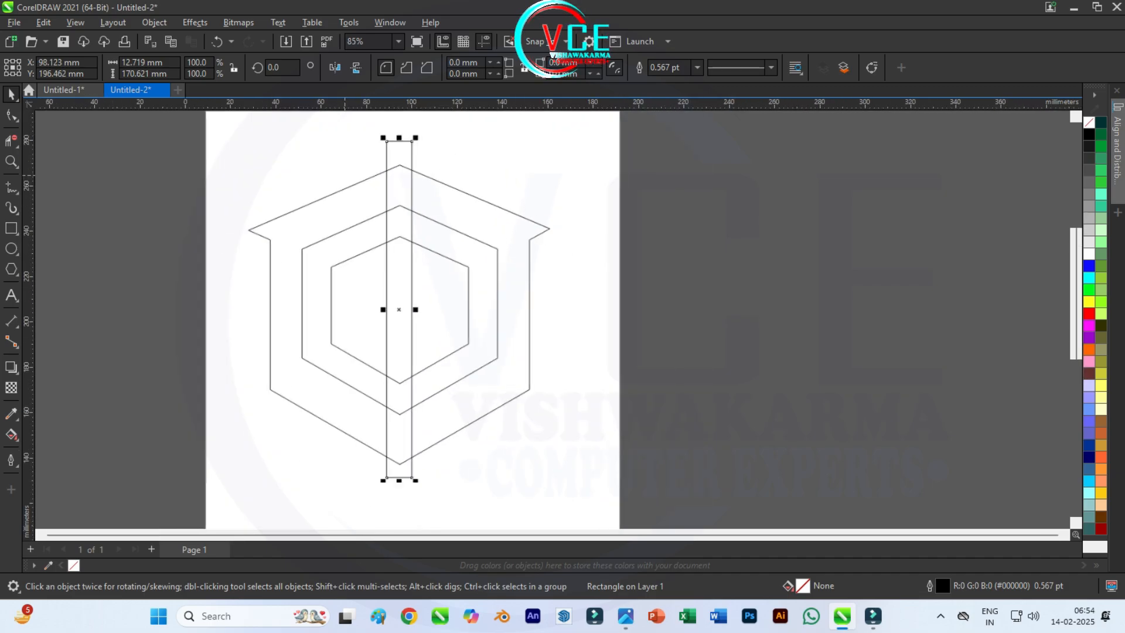
Step: Draw a rectangle as wide as the left gap between the two inner hexagons, about 14.7 mm, and stretch it to about 170.5 mm tall
{"action": "left_click", "coordinate": [11, 229]}
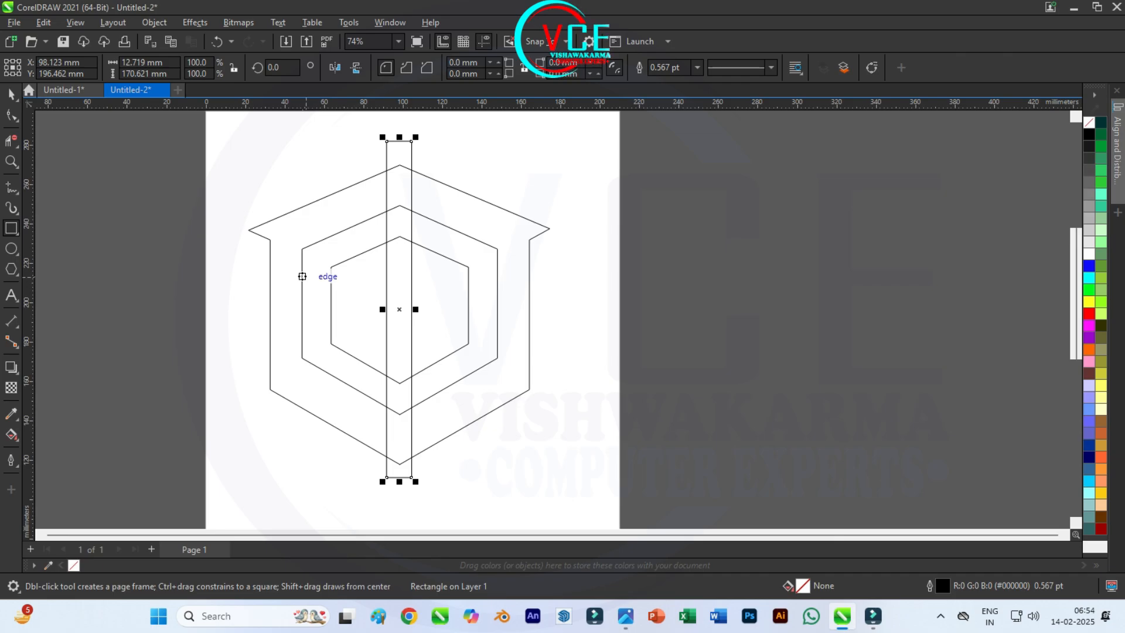
{"action": "left_click_drag", "start_coordinate": [303, 273], "coordinate": [331, 344]}
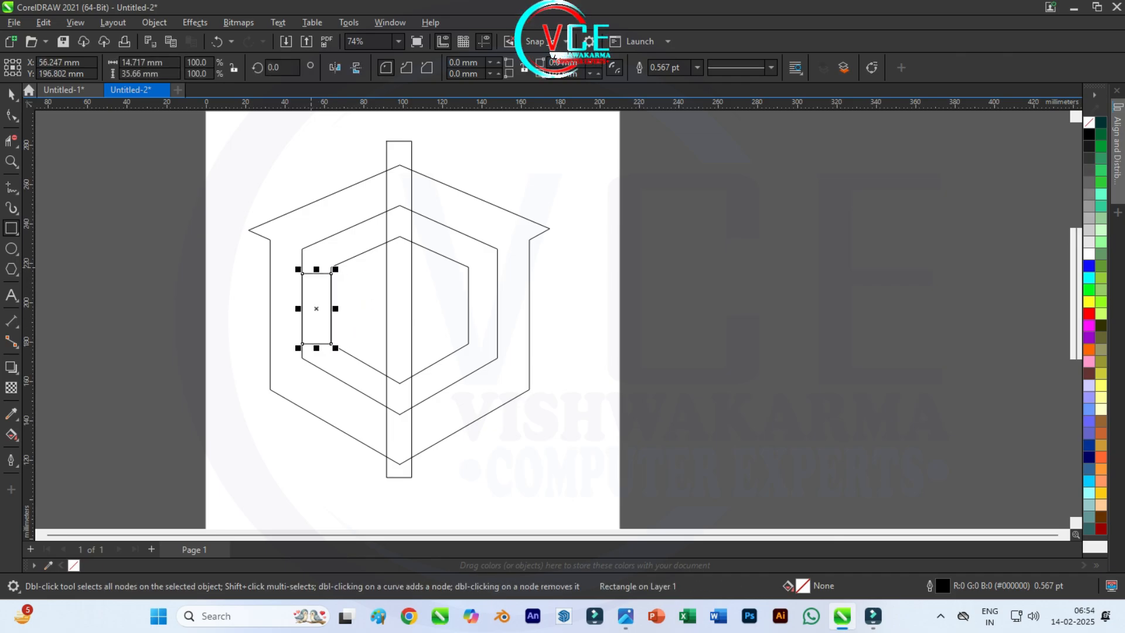
{"action": "left_click_drag", "start_coordinate": [316, 269], "coordinate": [316, 136]}
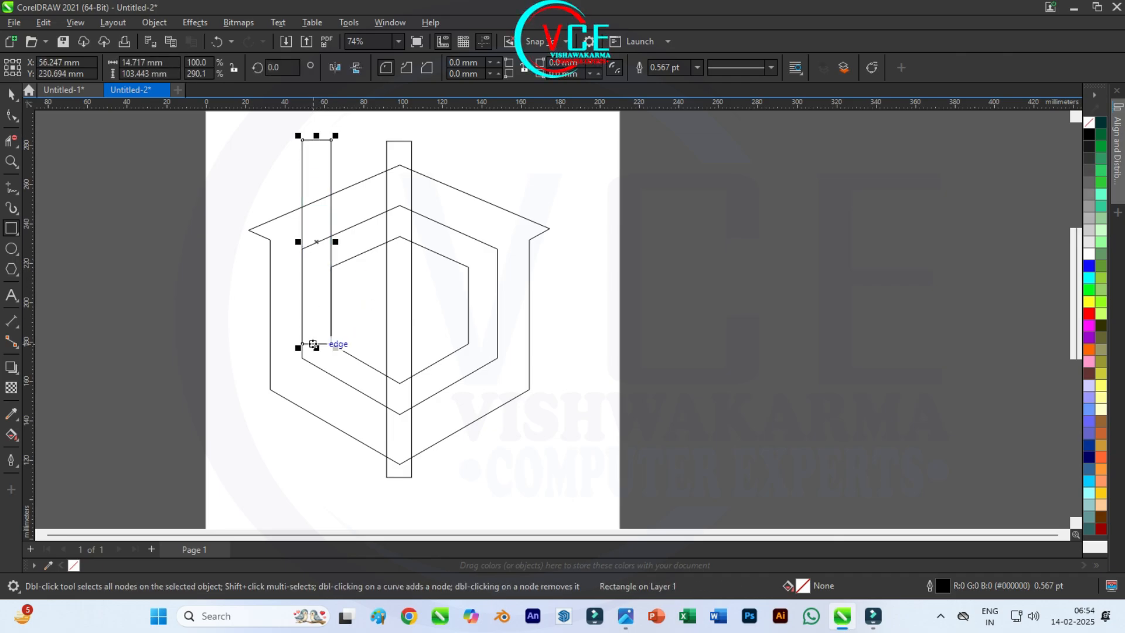
{"action": "left_click_drag", "start_coordinate": [313, 345], "coordinate": [315, 475]}
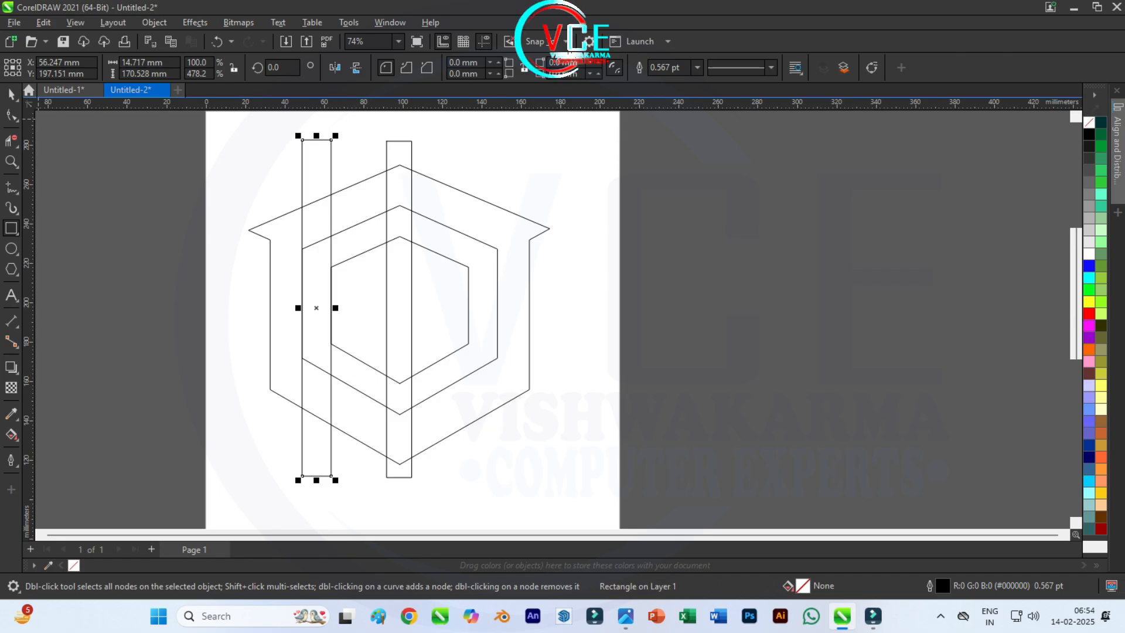
Step: Place the 14.7 mm wide rectangle and a copy of it flush against the two long sides of the central bar
{"action": "scroll", "coordinate": [316, 244], "scroll_direction": "up", "scroll_amount": 2}
{"action": "left_click_drag", "start_coordinate": [317, 243], "coordinate": [441, 239]}
{"action": "scroll", "coordinate": [440, 238], "scroll_direction": "down", "scroll_amount": 2}
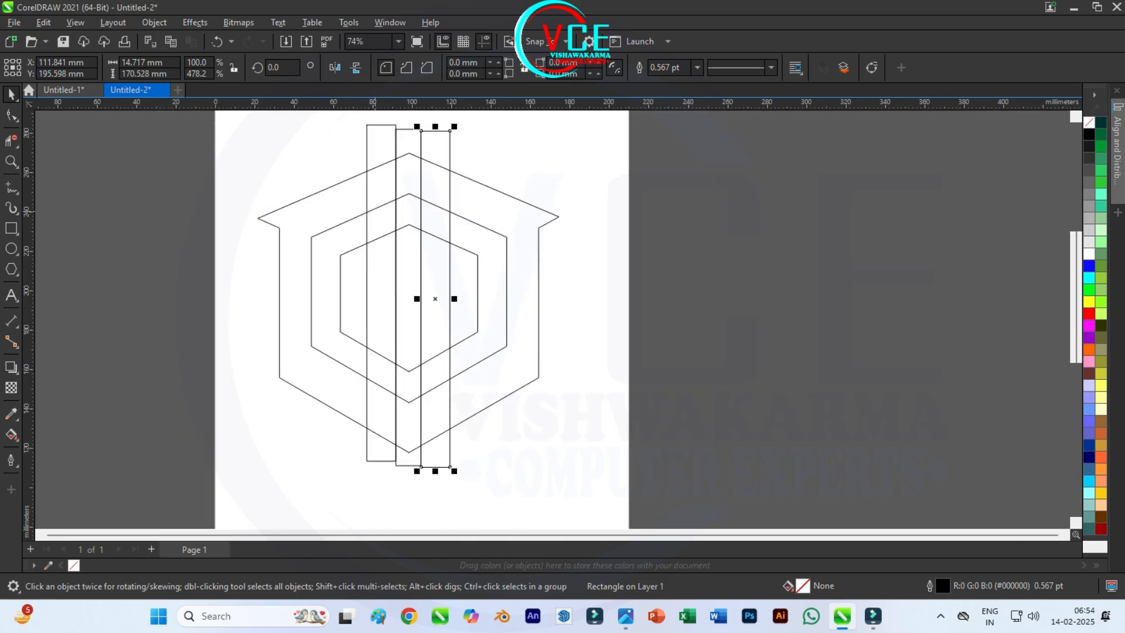
{"action": "scroll", "coordinate": [394, 243], "scroll_direction": "down", "scroll_amount": 1}
{"action": "scroll", "coordinate": [380, 284], "scroll_direction": "up", "scroll_amount": 1}
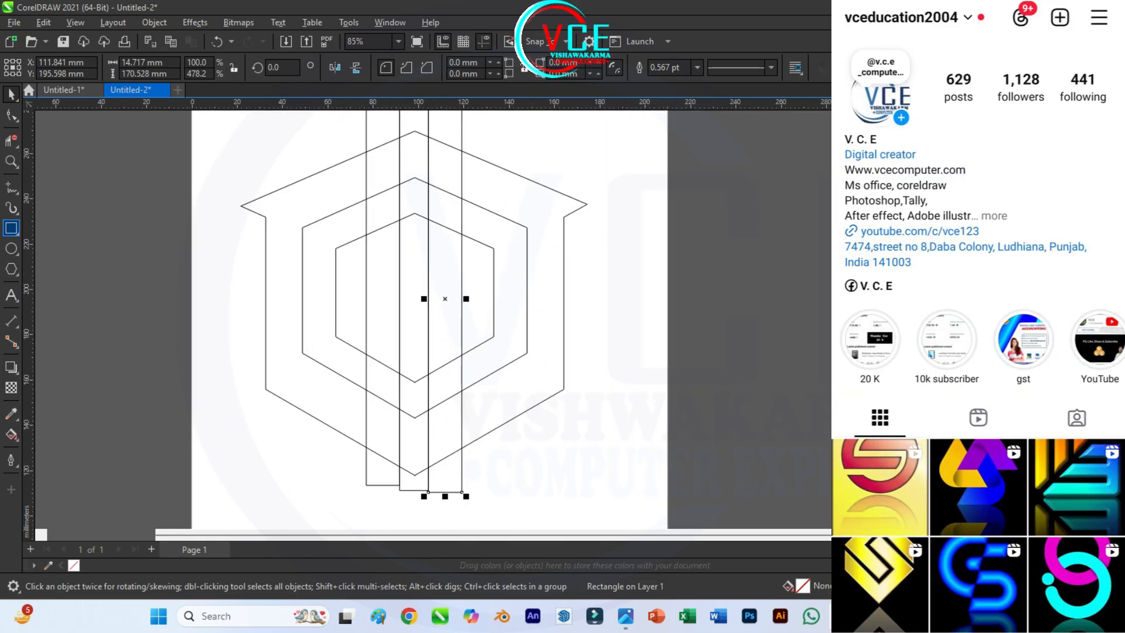
Step: Copy the bar left of the central one, rotate the copy 90 degrees and place it horizontally across the middle of the hexagons
{"action": "mouse_move", "coordinate": [336, 278]}
{"action": "left_mouse_down"}
{"action": "mouse_move", "coordinate": [353, 311]}
{"action": "mouse_move", "coordinate": [383, 291]}
{"action": "mouse_move", "coordinate": [366, 319]}
{"action": "left_mouse_up"}
{"action": "key", "text": "Delete"}
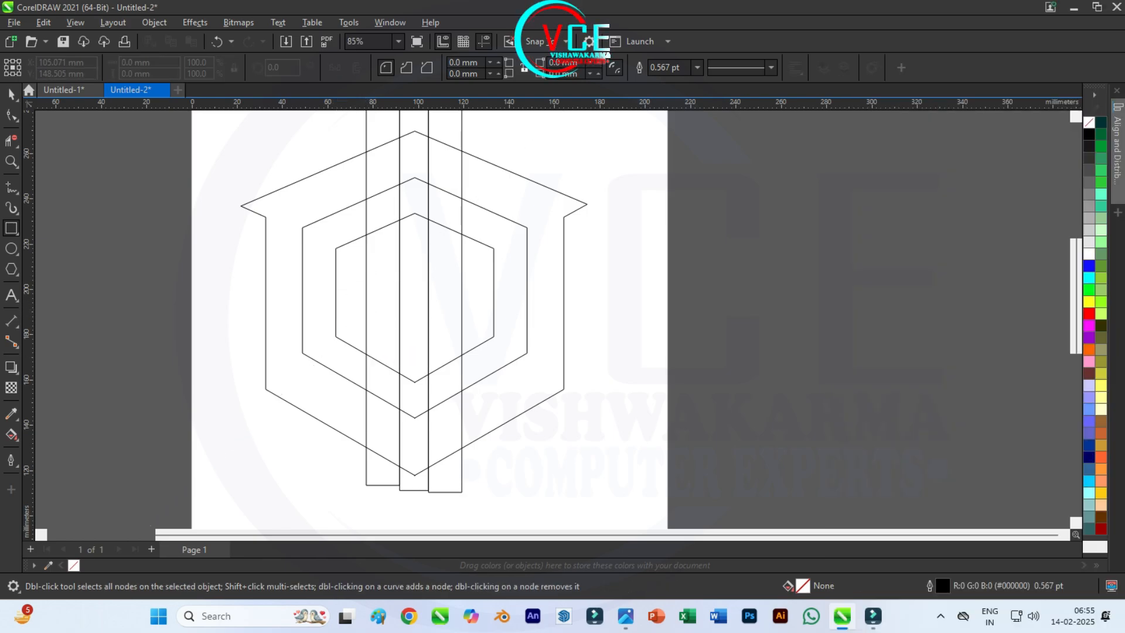
{"action": "key", "text": "space"}
{"action": "left_click_drag", "start_coordinate": [365, 170], "coordinate": [287, 206]}
{"action": "right_click", "coordinate": [287, 206]}
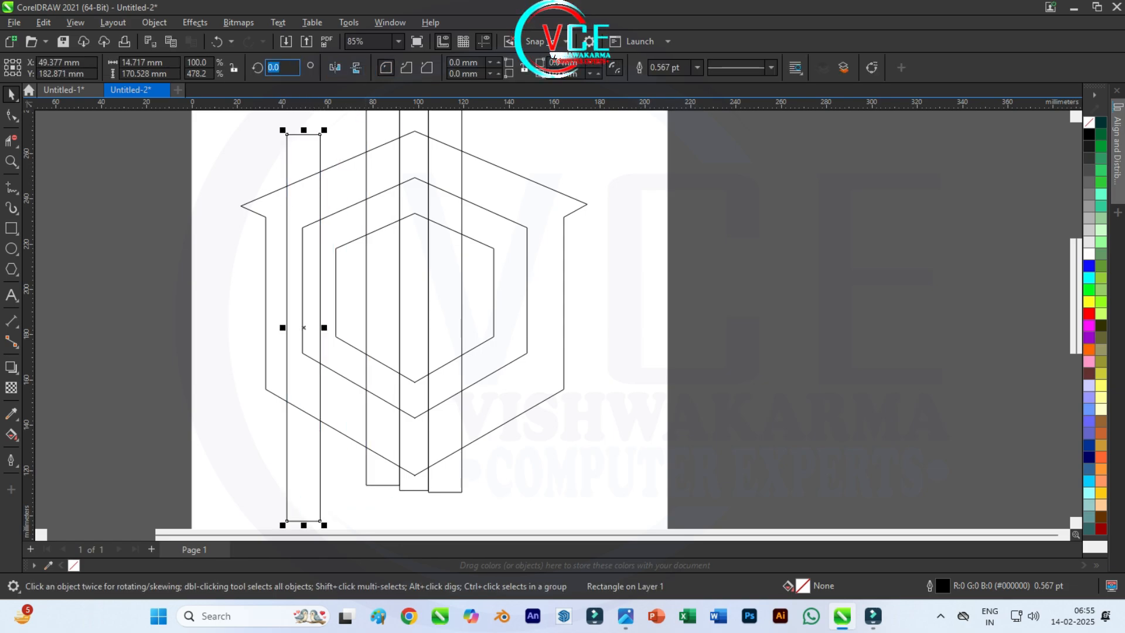
{"action": "key", "text": "Return"}
{"action": "left_click_drag", "start_coordinate": [304, 327], "coordinate": [414, 303]}
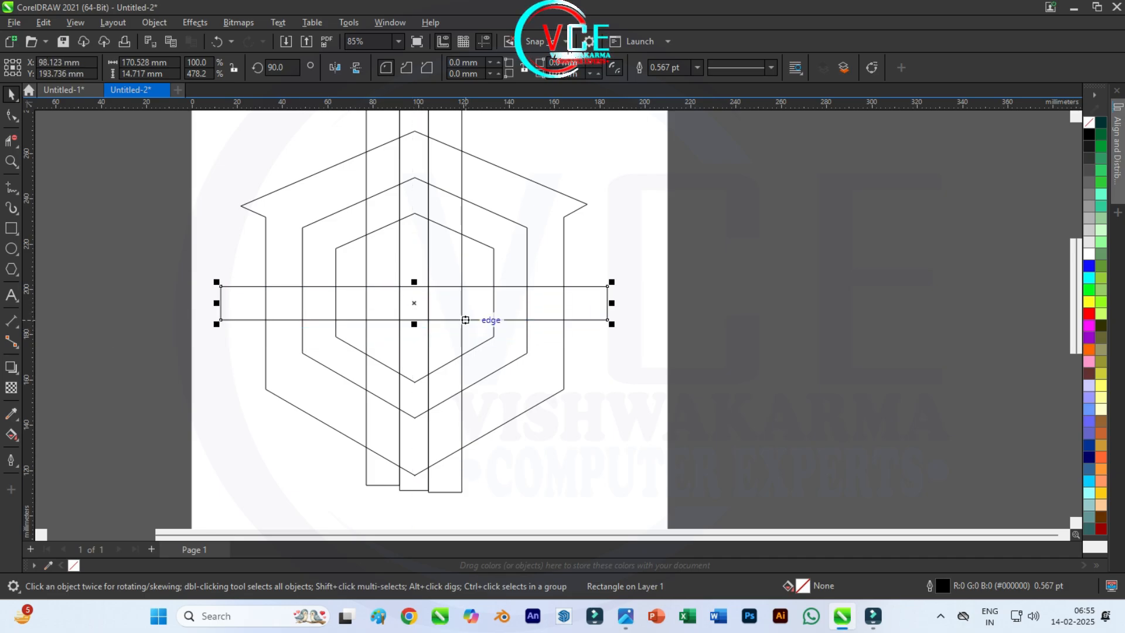
Step: Shorten the horizontal bar to about 34.2 mm, from the left gap between the two inner hexagons to the central bar's left edge
{"action": "left_click_drag", "start_coordinate": [612, 303], "coordinate": [414, 303]}
{"action": "left_click_drag", "start_coordinate": [216, 303], "coordinate": [321, 303]}
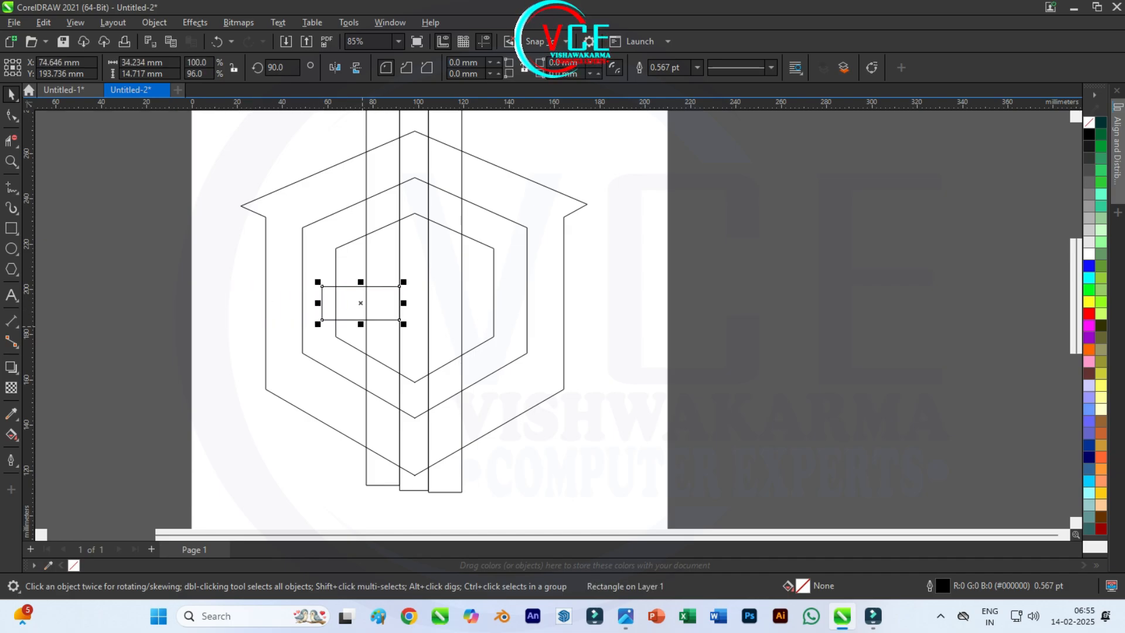
{"action": "scroll", "coordinate": [360, 303], "scroll_direction": "down", "scroll_amount": 1}
{"action": "scroll", "coordinate": [404, 200], "scroll_direction": "up", "scroll_amount": 1}
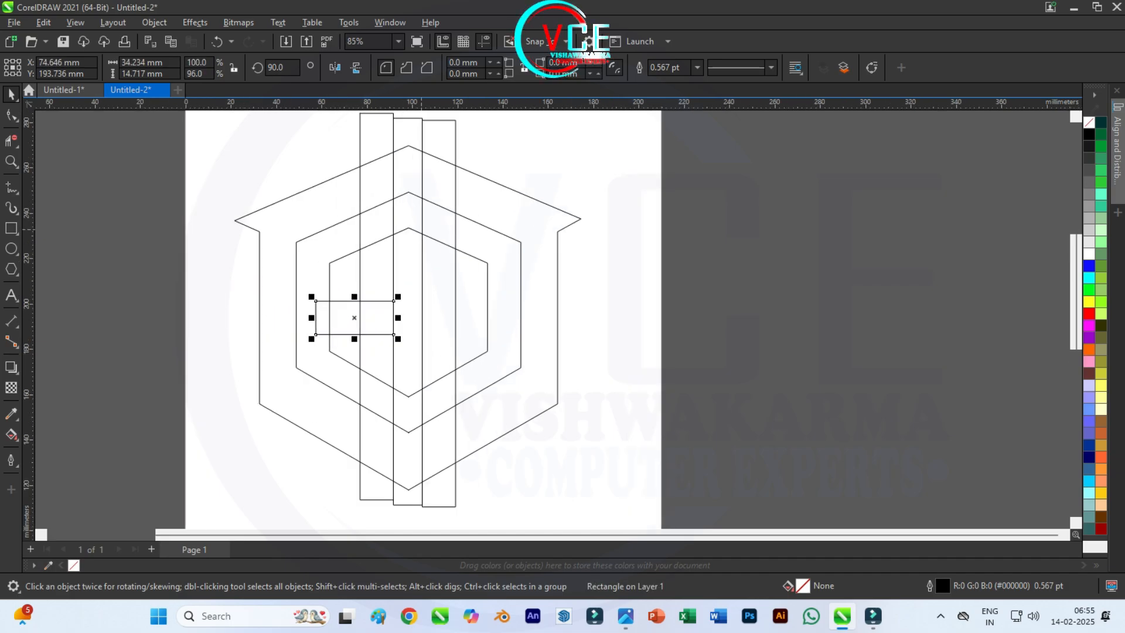
{"action": "scroll", "coordinate": [428, 230], "scroll_direction": "up", "scroll_amount": 1}
{"action": "scroll", "coordinate": [423, 197], "scroll_direction": "down", "scroll_amount": 1}
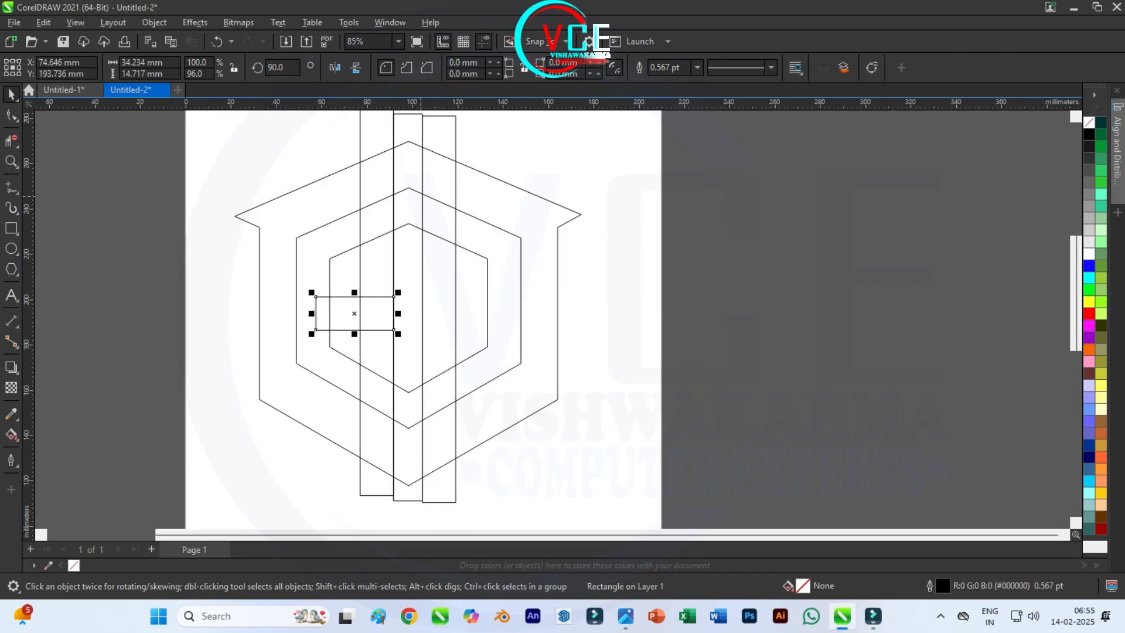
Step: Trim the upper ends of the three vertical bars back to the middle hexagon's top edges with Virtual Segment Delete, including the leftover cap
{"action": "left_click", "coordinate": [11, 141]}
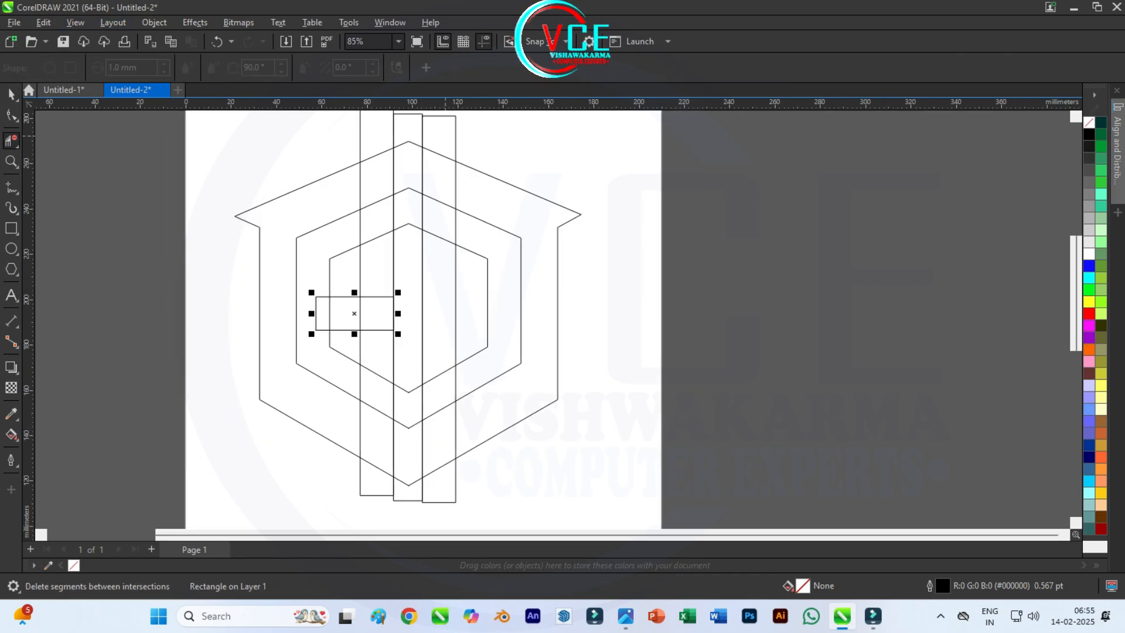
{"action": "left_click_drag", "start_coordinate": [419, 125], "coordinate": [349, 131]}
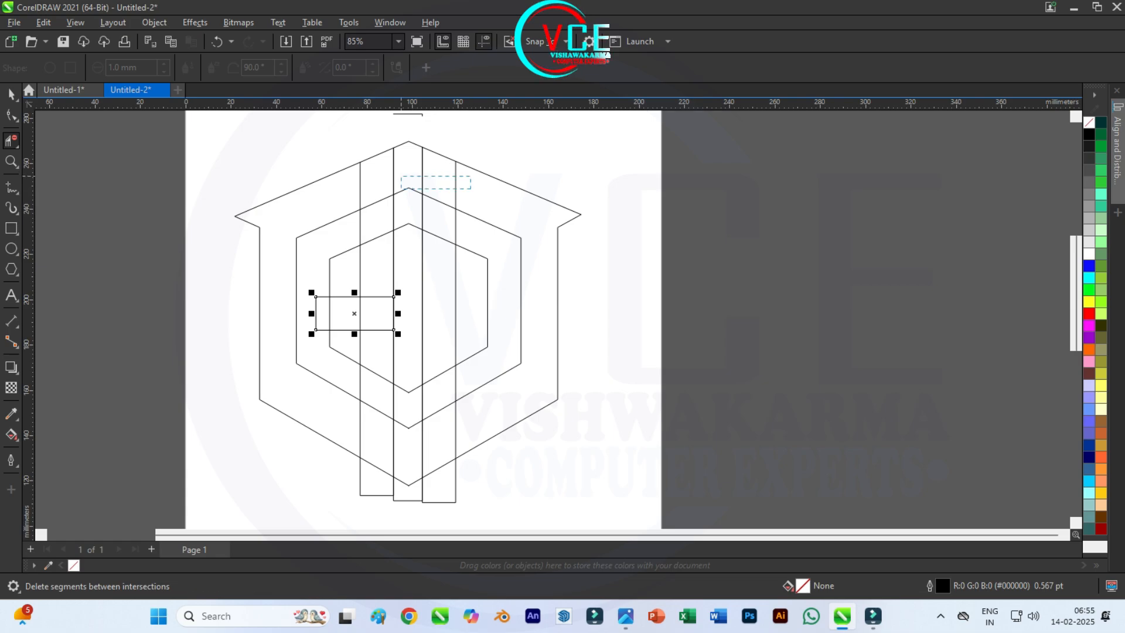
{"action": "left_click", "coordinate": [456, 176]}
{"action": "left_click", "coordinate": [394, 170]}
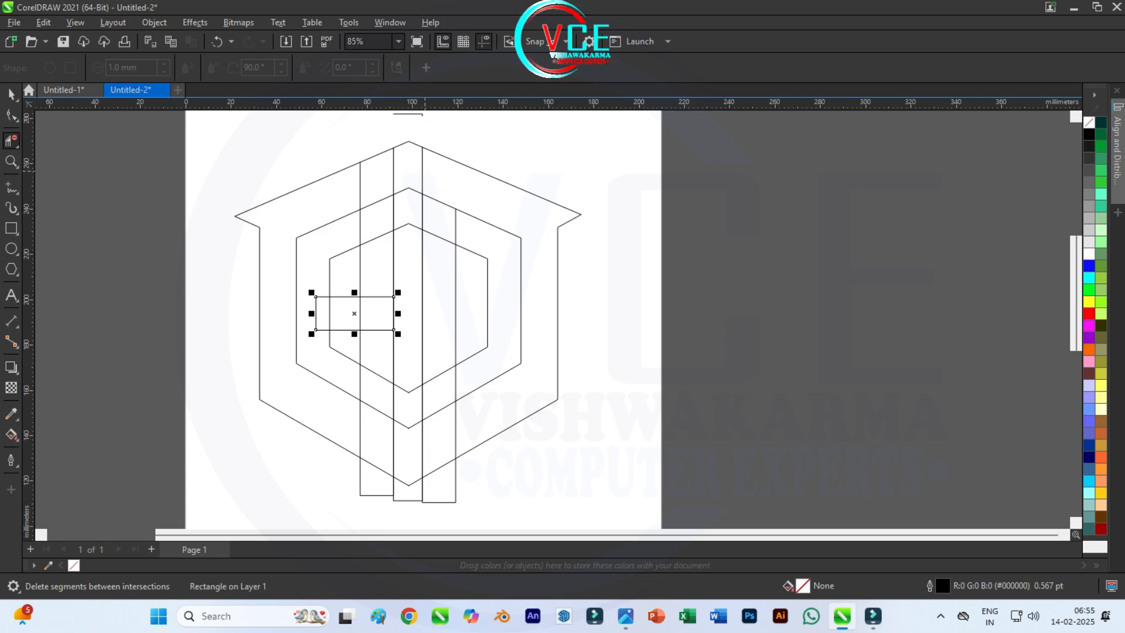
{"action": "scroll", "coordinate": [388, 153], "scroll_direction": "down", "scroll_amount": 1}
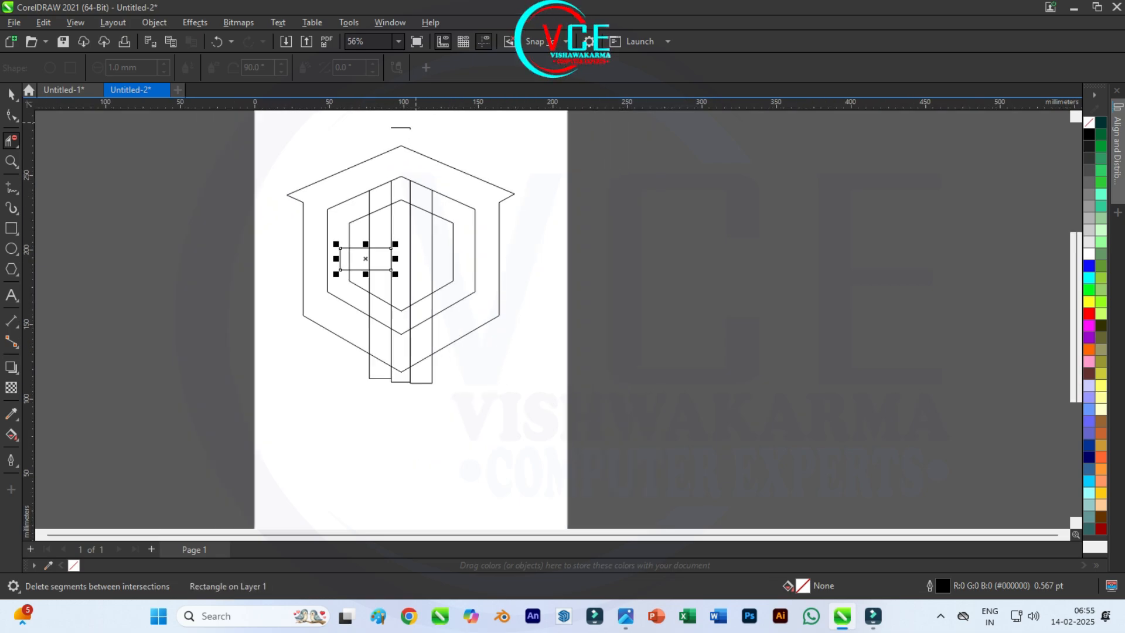
{"action": "left_click_drag", "start_coordinate": [379, 121], "coordinate": [421, 140]}
Step: Trim the lower ends of the three vertical bars back to the middle hexagon's bottom edges
{"action": "scroll", "coordinate": [416, 384], "scroll_direction": "up", "scroll_amount": 2}
{"action": "left_click_drag", "start_coordinate": [476, 394], "coordinate": [264, 366]}
{"action": "left_click", "coordinate": [452, 273]}
{"action": "left_click", "coordinate": [402, 296]}
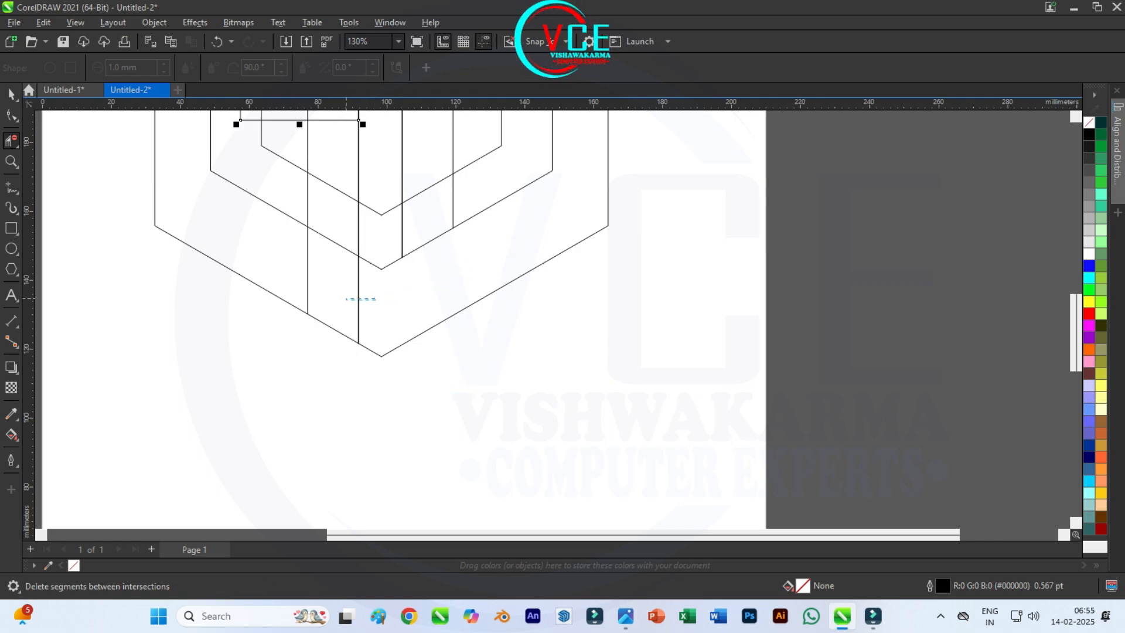
{"action": "left_click", "coordinate": [359, 296]}
{"action": "left_click", "coordinate": [307, 275]}
{"action": "scroll", "coordinate": [359, 328], "scroll_direction": "down", "scroll_amount": 1}
{"action": "scroll", "coordinate": [369, 247], "scroll_direction": "up", "scroll_amount": 2}
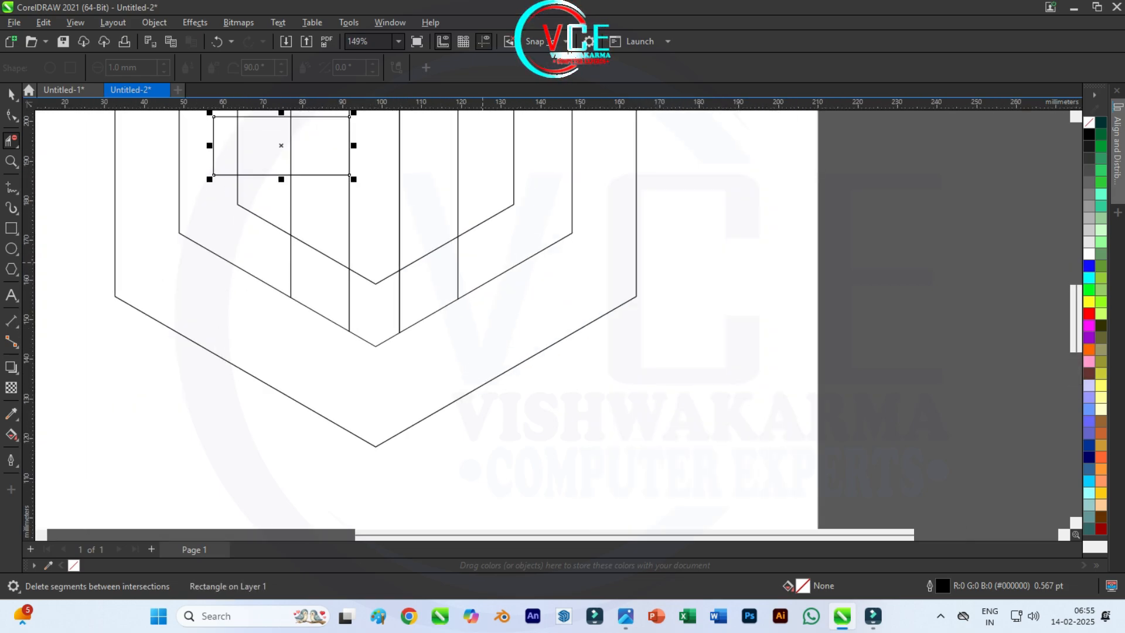
Step: Delete the hexagon segments crossing the central bar and the surplus segments around the right bar to form a hollow letter D
{"action": "left_click", "coordinate": [458, 265]}
{"action": "left_click_drag", "start_coordinate": [434, 242], "coordinate": [437, 268]}
{"action": "left_click_drag", "start_coordinate": [381, 267], "coordinate": [384, 361]}
{"action": "scroll", "coordinate": [347, 306], "scroll_direction": "down", "scroll_amount": 3}
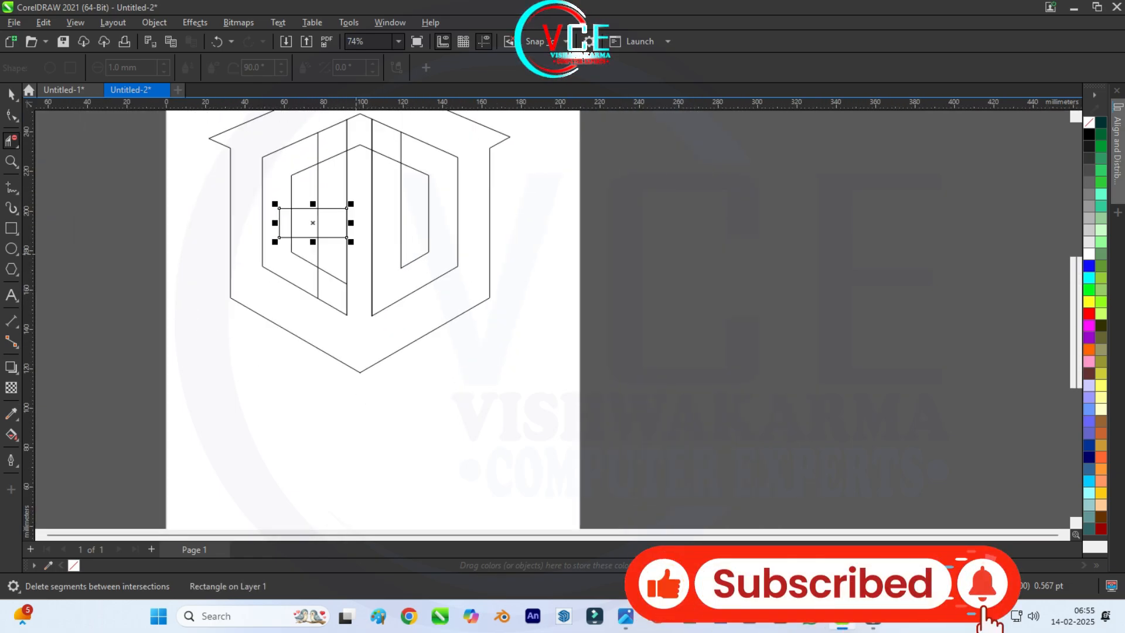
{"action": "scroll", "coordinate": [359, 157], "scroll_direction": "up", "scroll_amount": 2}
{"action": "left_click_drag", "start_coordinate": [359, 153], "coordinate": [357, 229]}
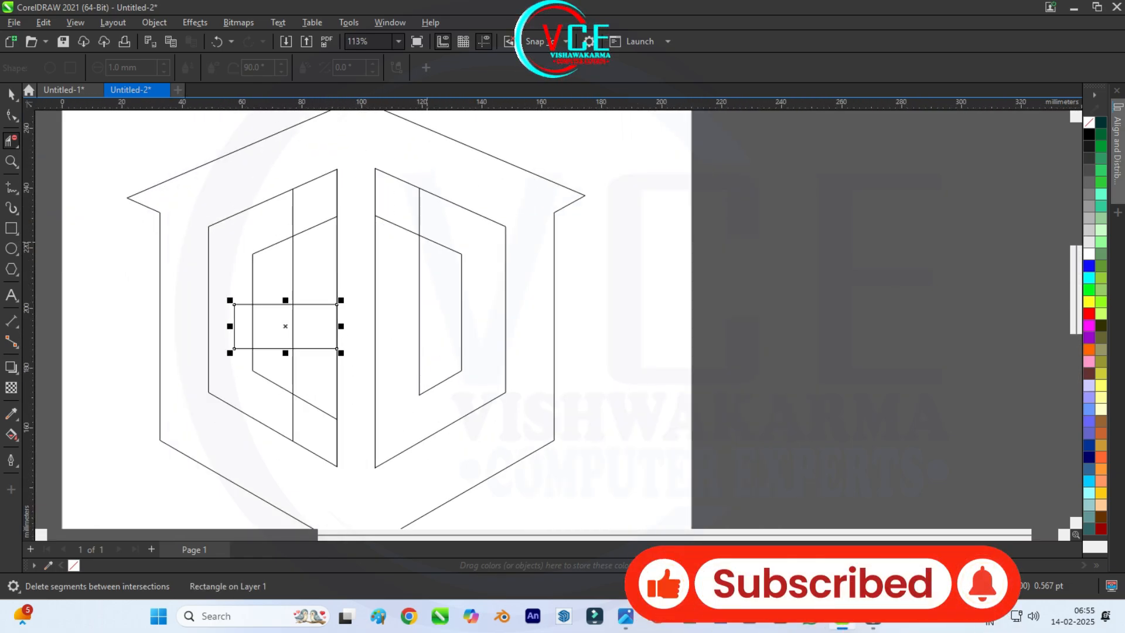
{"action": "scroll", "coordinate": [454, 222], "scroll_direction": "down", "scroll_amount": 2}
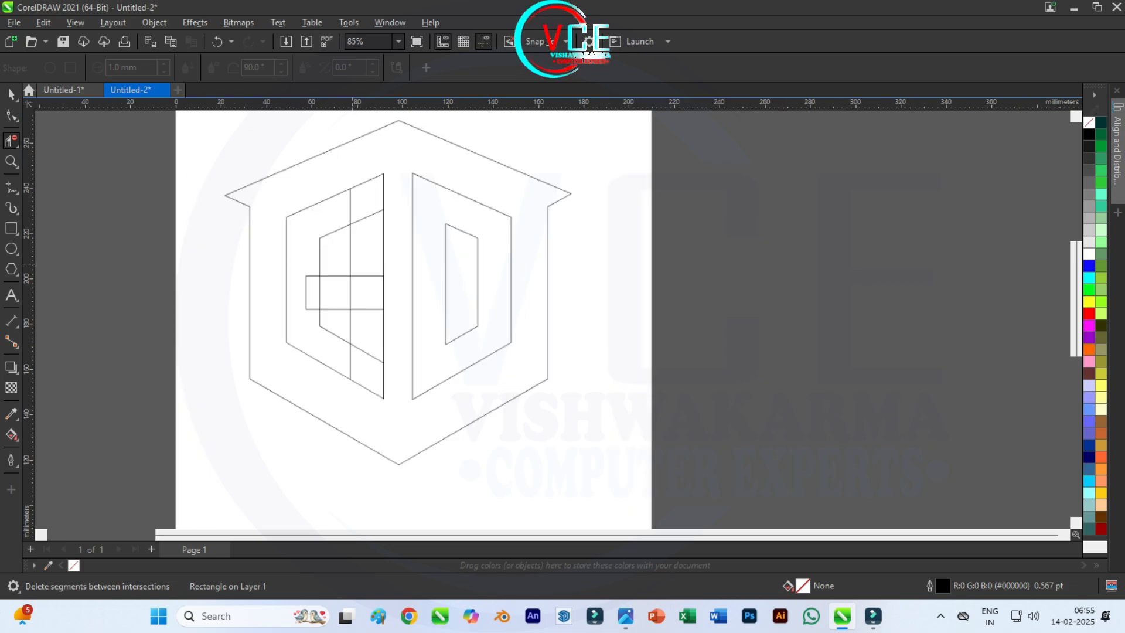
Step: Draw a vertical line about 64.6 mm long from the inner hexagon's upper-left corner straight down past the middle hexagon's lower edge
{"action": "scroll", "coordinate": [454, 222], "scroll_direction": "up", "scroll_amount": 3}
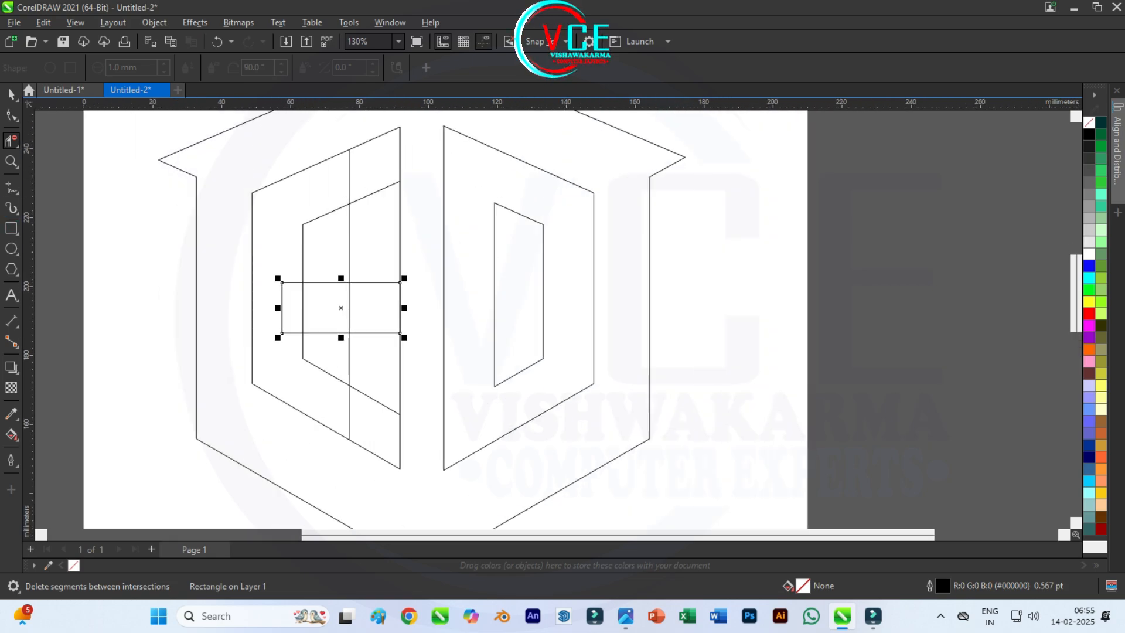
{"action": "key", "text": "F5"}
{"action": "left_click", "coordinate": [303, 224]}
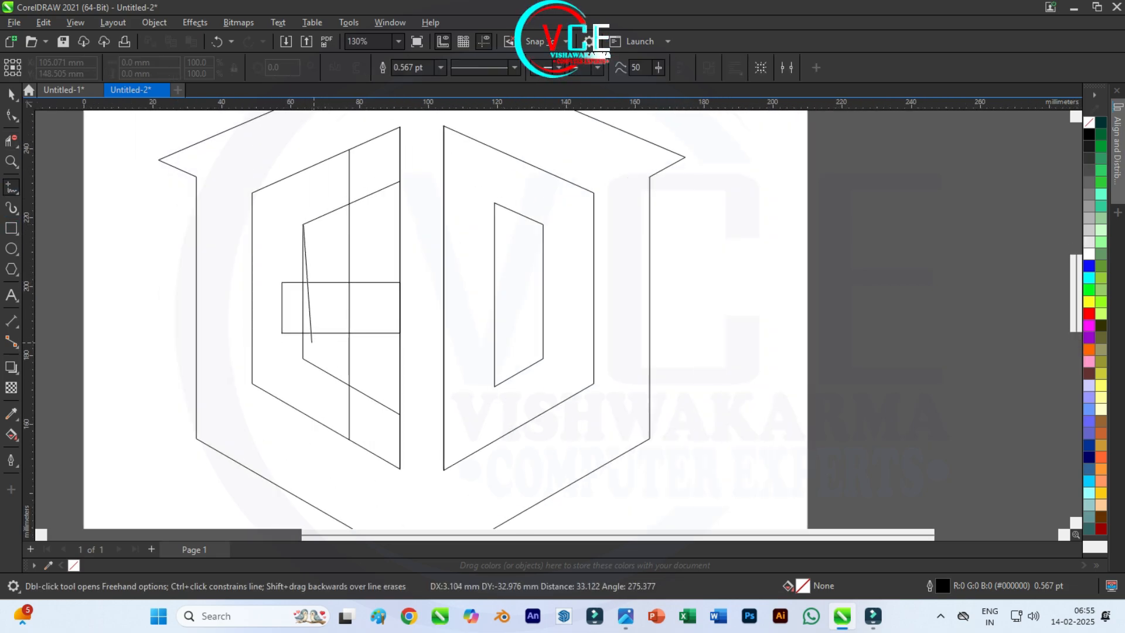
{"action": "left_click", "coordinate": [303, 358]}
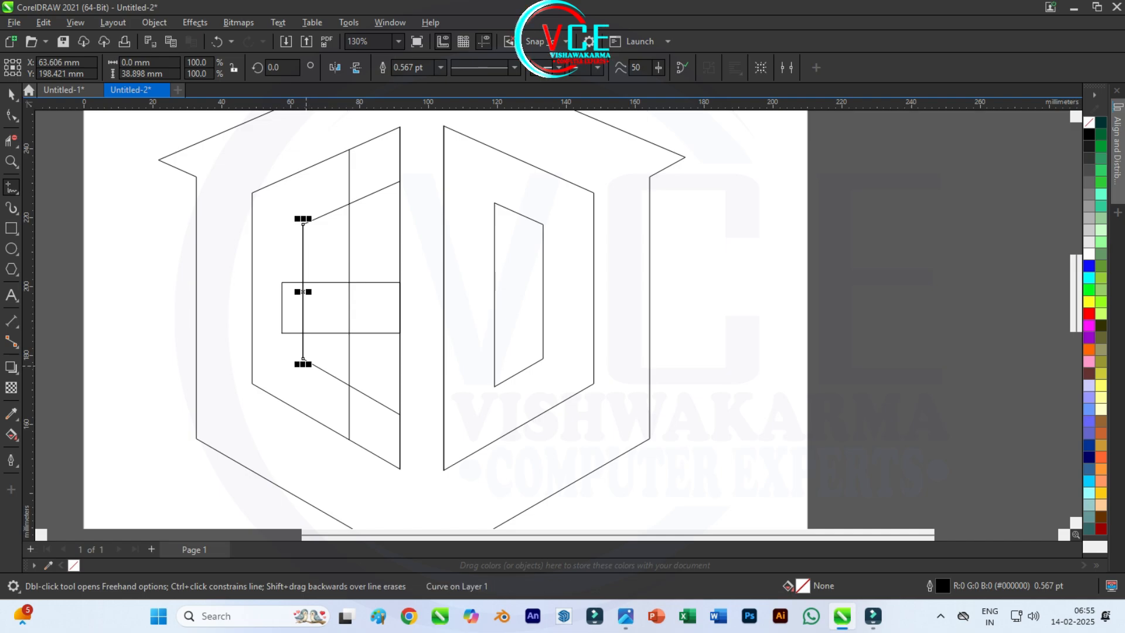
{"action": "left_click", "coordinate": [303, 358]}
{"action": "left_click", "coordinate": [302, 447]}
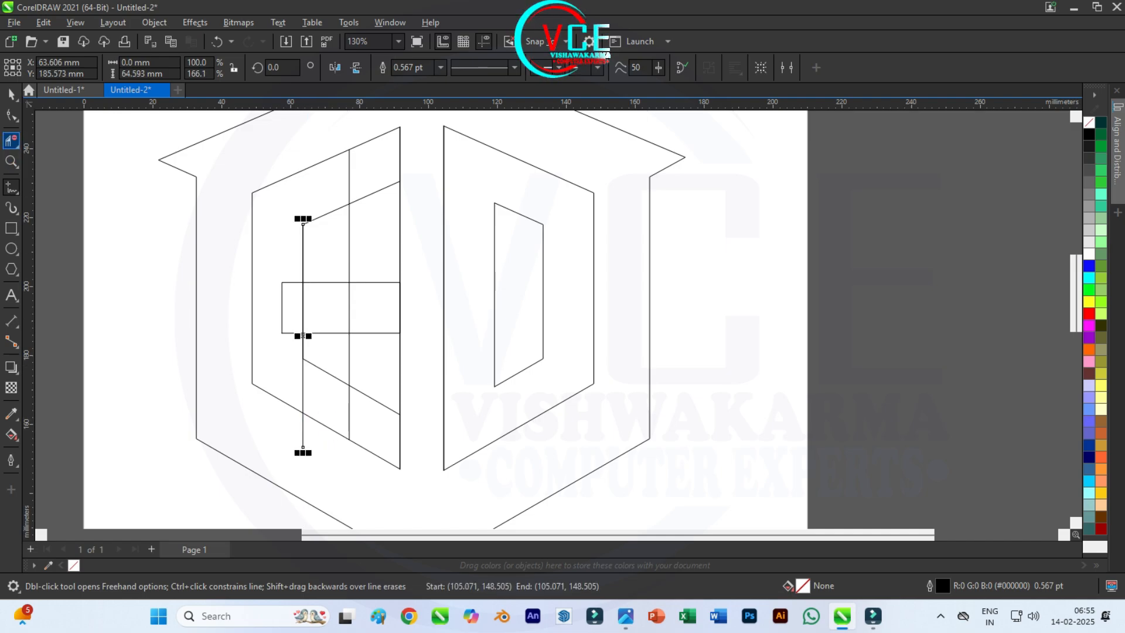
Step: Delete the surplus segments at the top of the left half and around the horizontal bar to form the letter A's upper counter and crossbar
{"action": "left_click", "coordinate": [11, 141]}
{"action": "left_click", "coordinate": [378, 192]}
{"action": "left_click", "coordinate": [349, 176]}
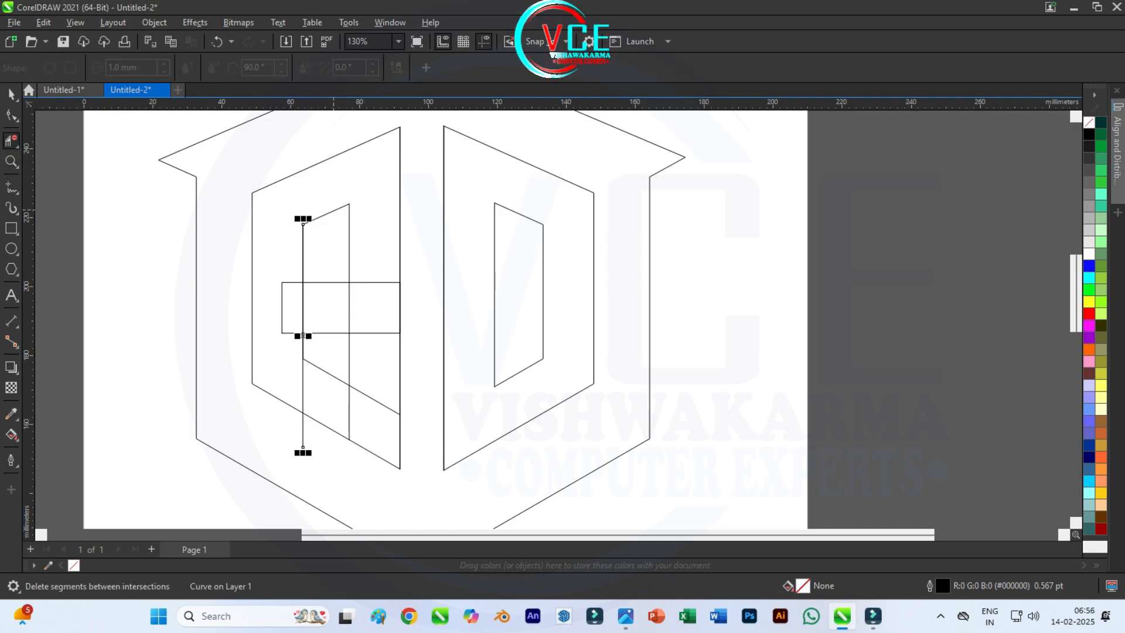
{"action": "left_click_drag", "start_coordinate": [380, 275], "coordinate": [410, 339]}
{"action": "left_click", "coordinate": [349, 307]}
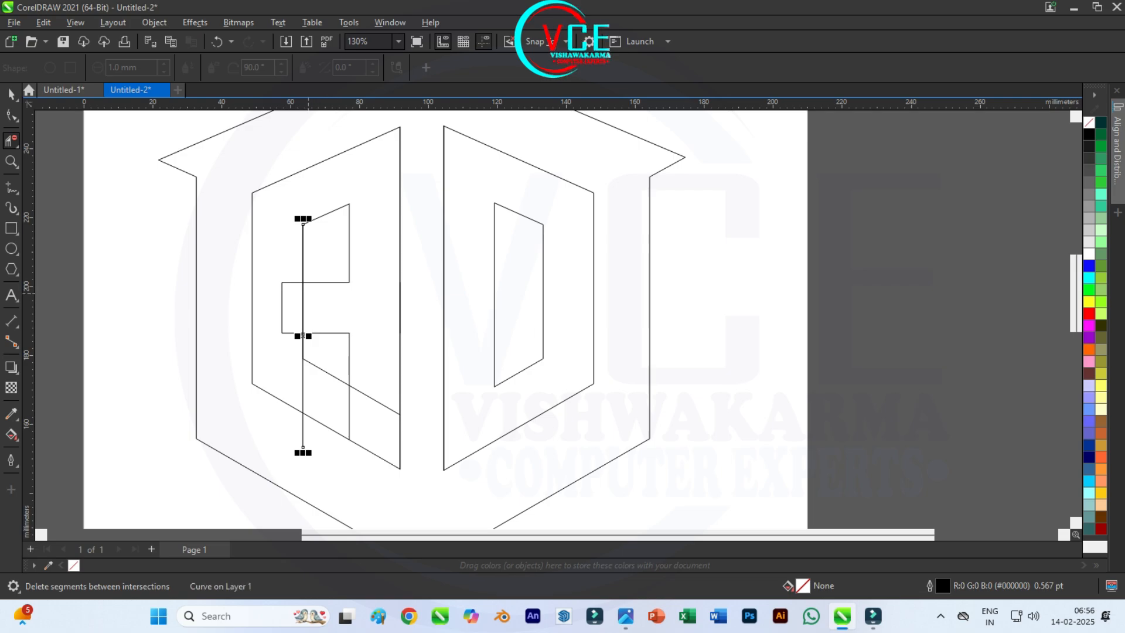
{"action": "left_click", "coordinate": [283, 307]}
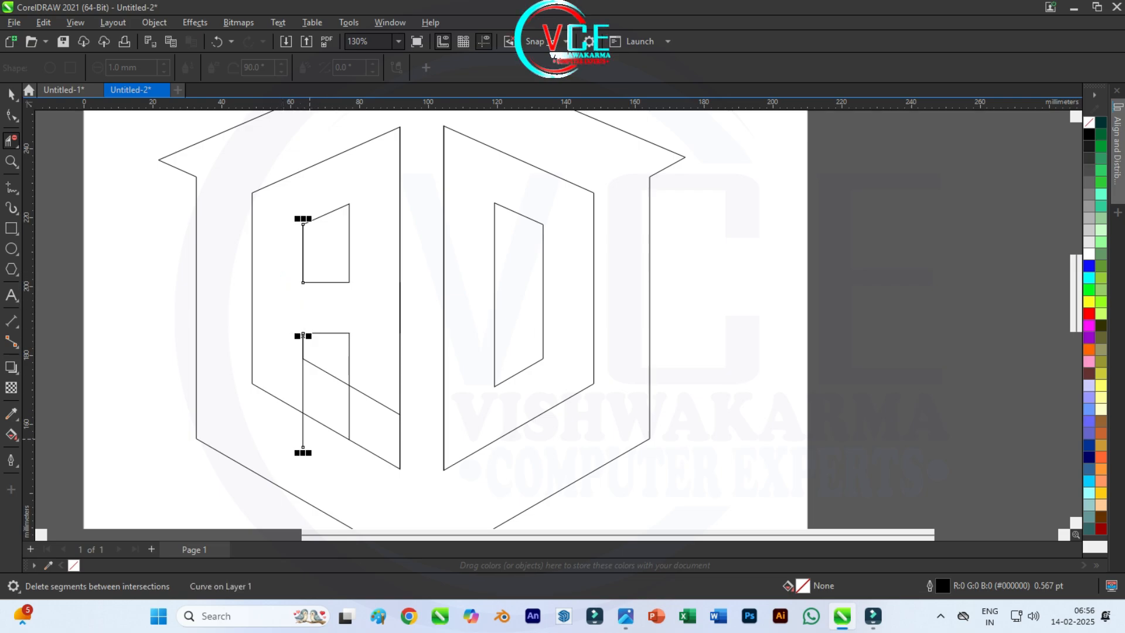
Step: Delete the overhanging line end and the hexagon segments between and across the legs to open the bottom of the letter A
{"action": "left_click", "coordinate": [303, 435]}
{"action": "left_click", "coordinate": [326, 372]}
{"action": "left_click", "coordinate": [326, 426]}
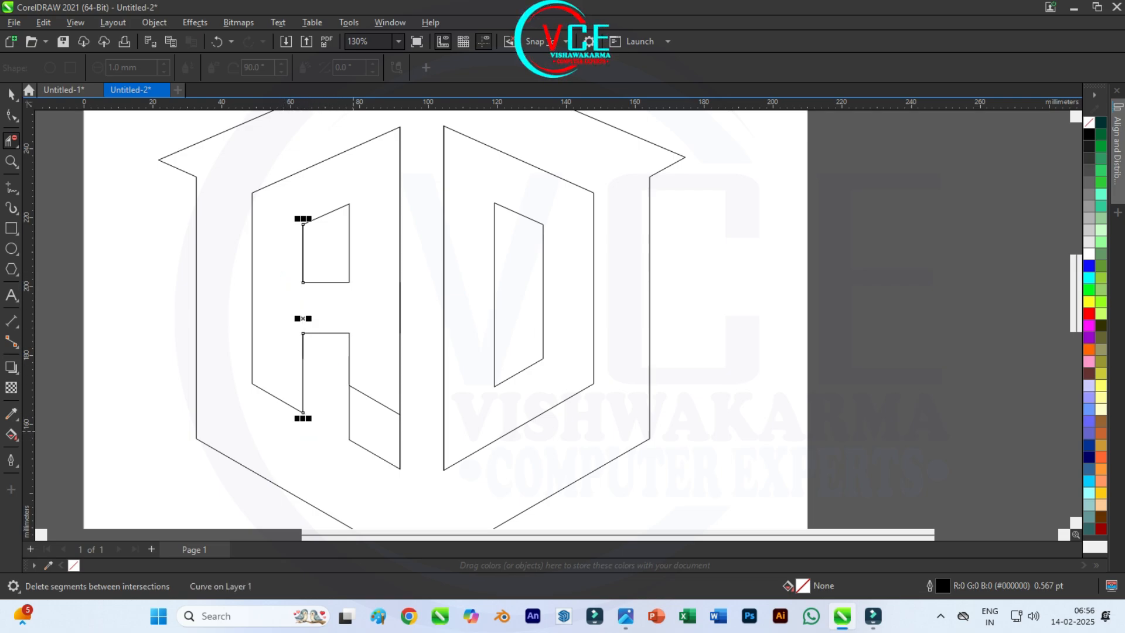
{"action": "left_click", "coordinate": [375, 399]}
{"action": "left_click", "coordinate": [11, 94]}
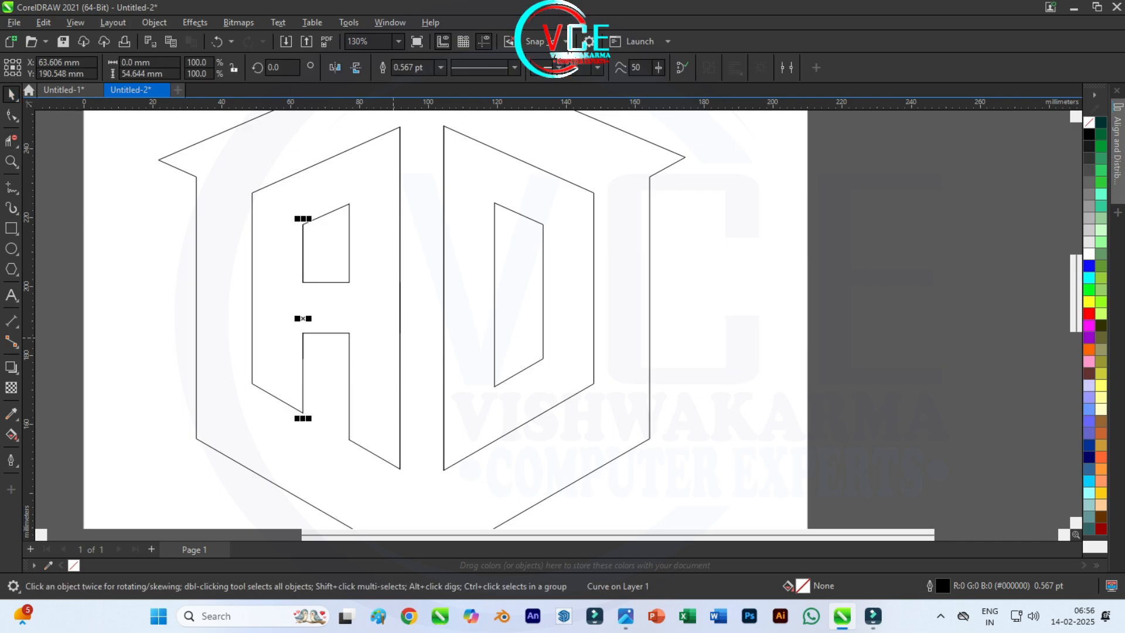
{"action": "left_click", "coordinate": [625, 348]}
{"action": "scroll", "coordinate": [624, 348], "scroll_direction": "down", "scroll_amount": 1}
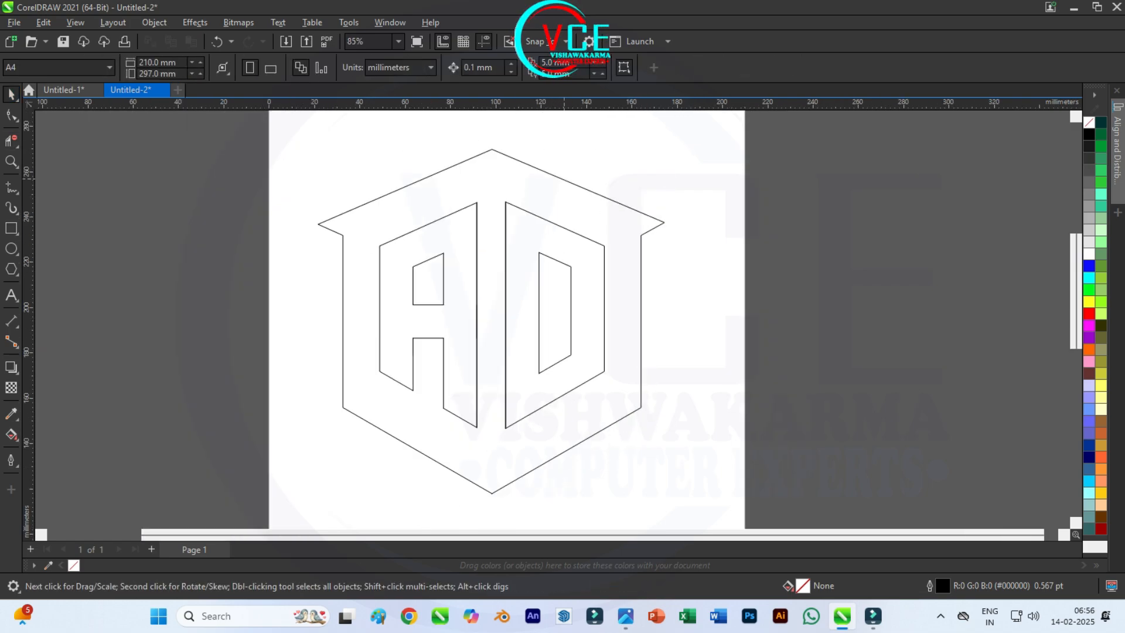
Step: Set the outline width of the outer hexagon with eaves to 24 pt
{"action": "left_click", "coordinate": [562, 180]}
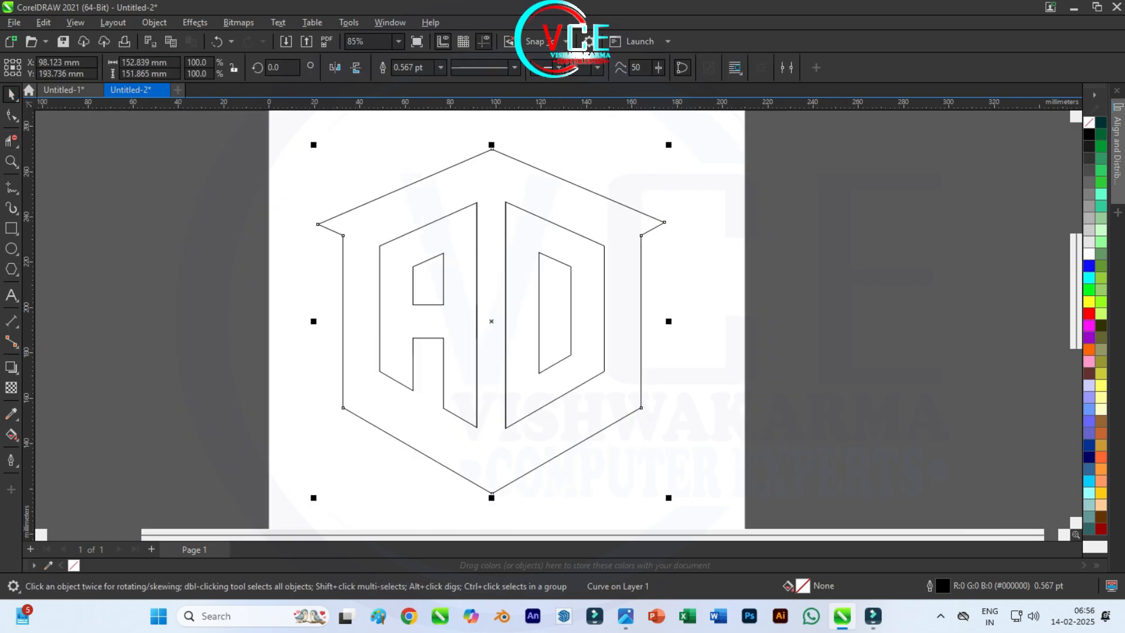
{"action": "left_click", "coordinate": [440, 67]}
{"action": "left_click", "coordinate": [406, 219]}
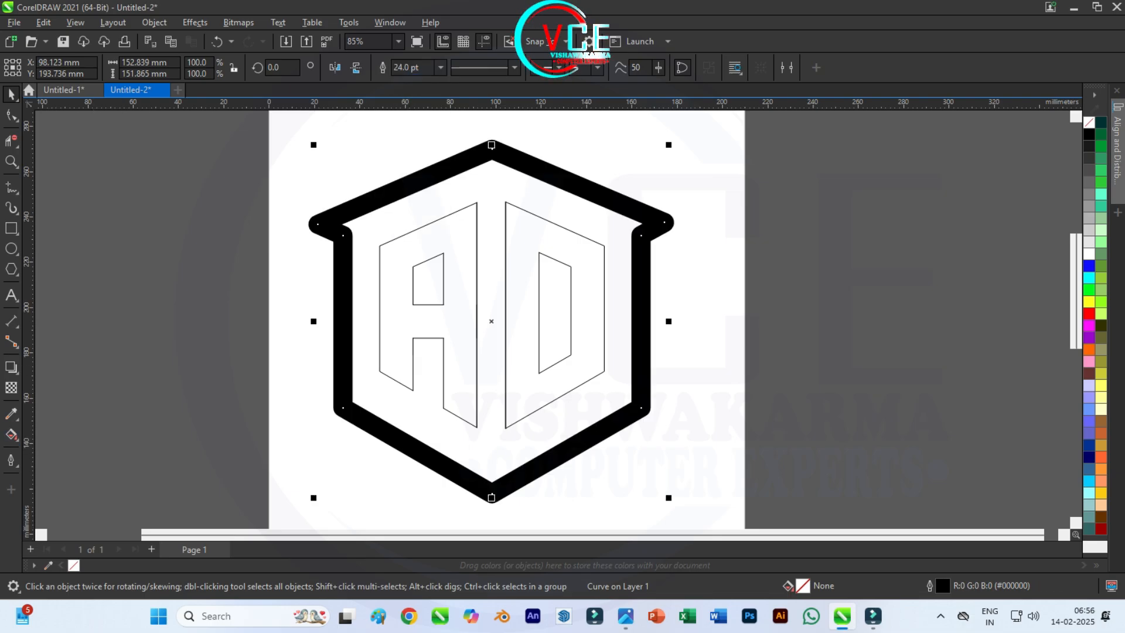
Step: Give the outer hexagon's outline mitered corners, compare the outside and inside outline positions, and apply the centered position
{"action": "left_click", "coordinate": [11, 435]}
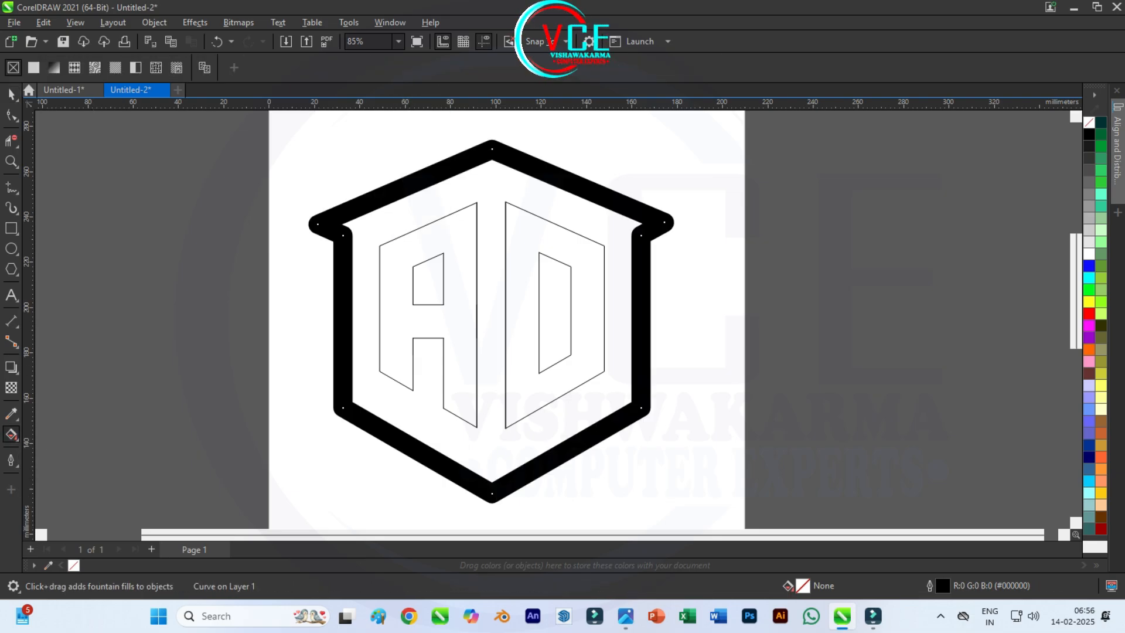
{"action": "left_click", "coordinate": [12, 434]}
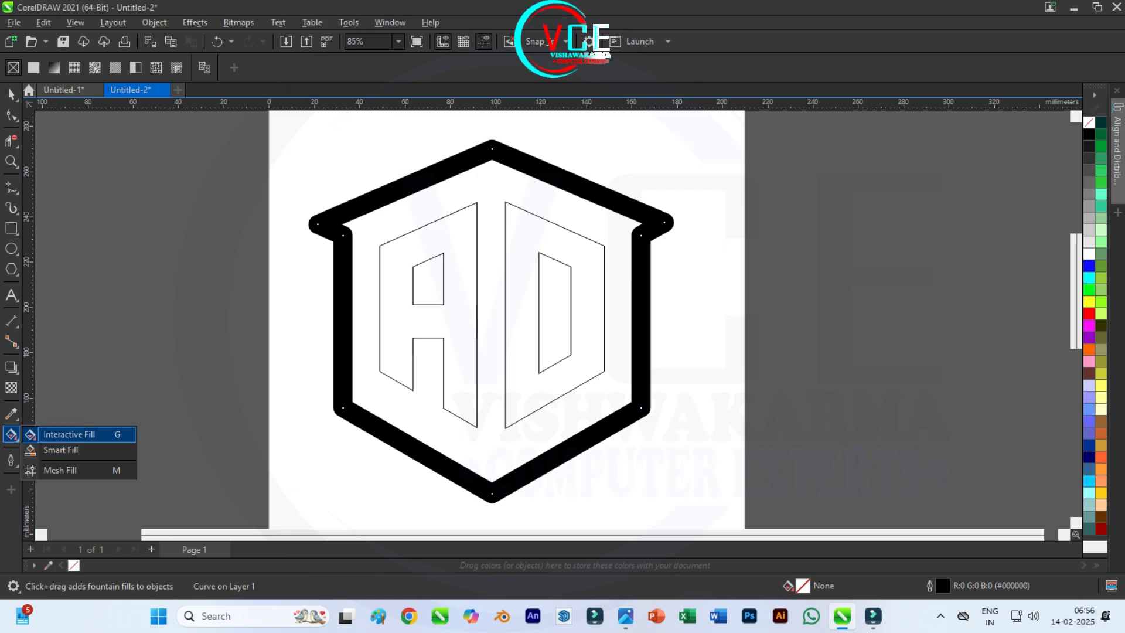
{"action": "left_click", "coordinate": [11, 460]}
{"action": "left_click", "coordinate": [59, 376]}
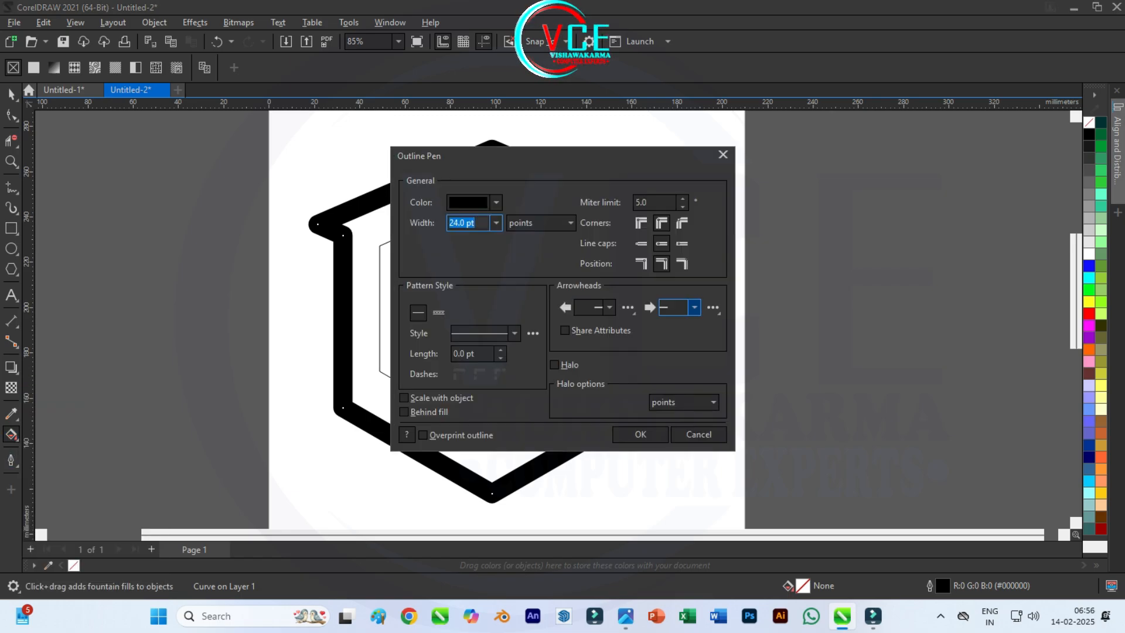
{"action": "left_click", "coordinate": [641, 223]}
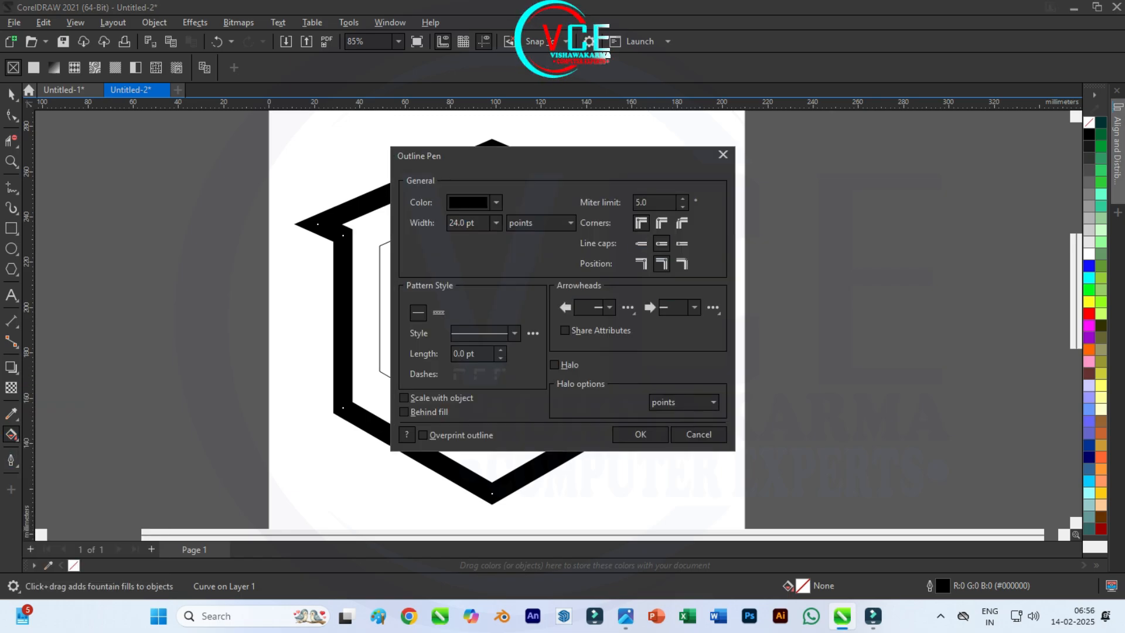
{"action": "left_click", "coordinate": [640, 263]}
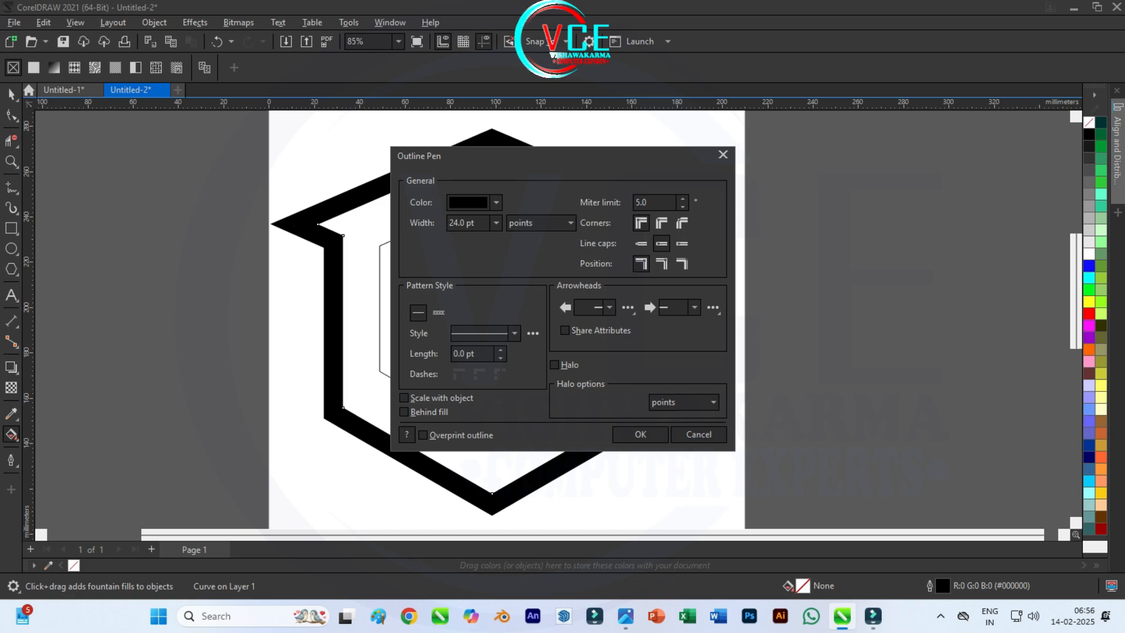
{"action": "left_click", "coordinate": [682, 263]}
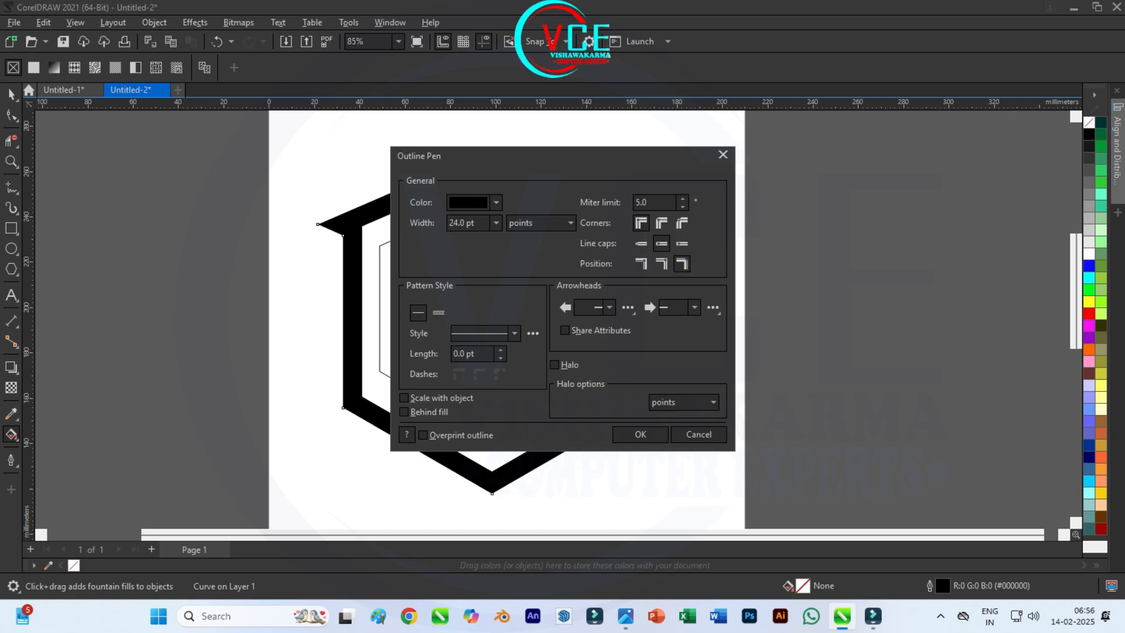
{"action": "left_click", "coordinate": [661, 264]}
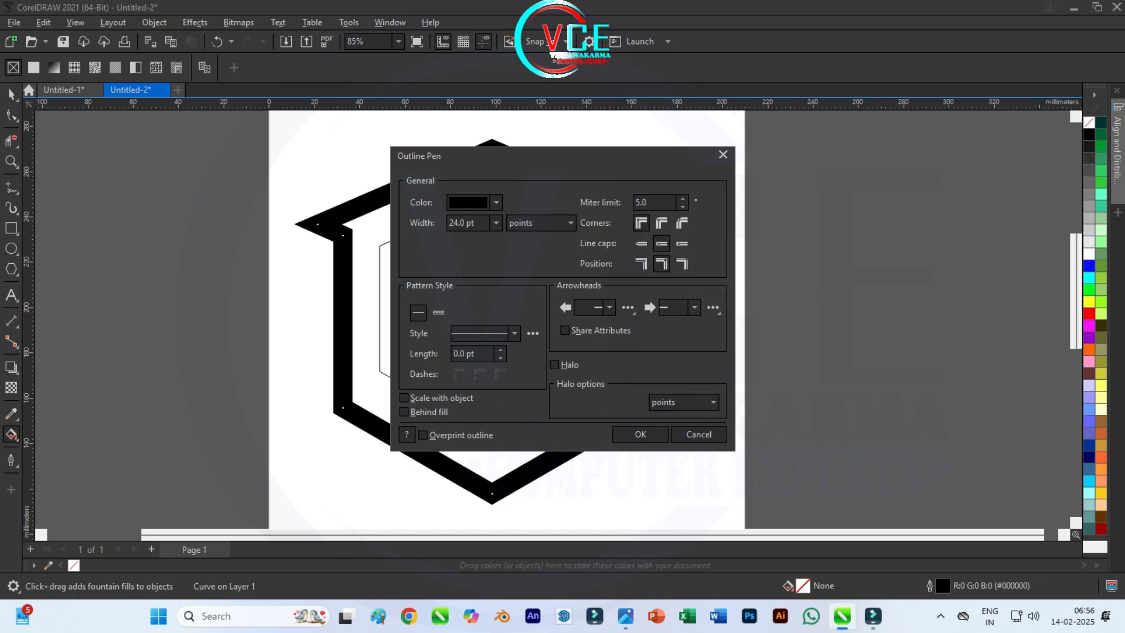
{"action": "key", "text": "Return"}
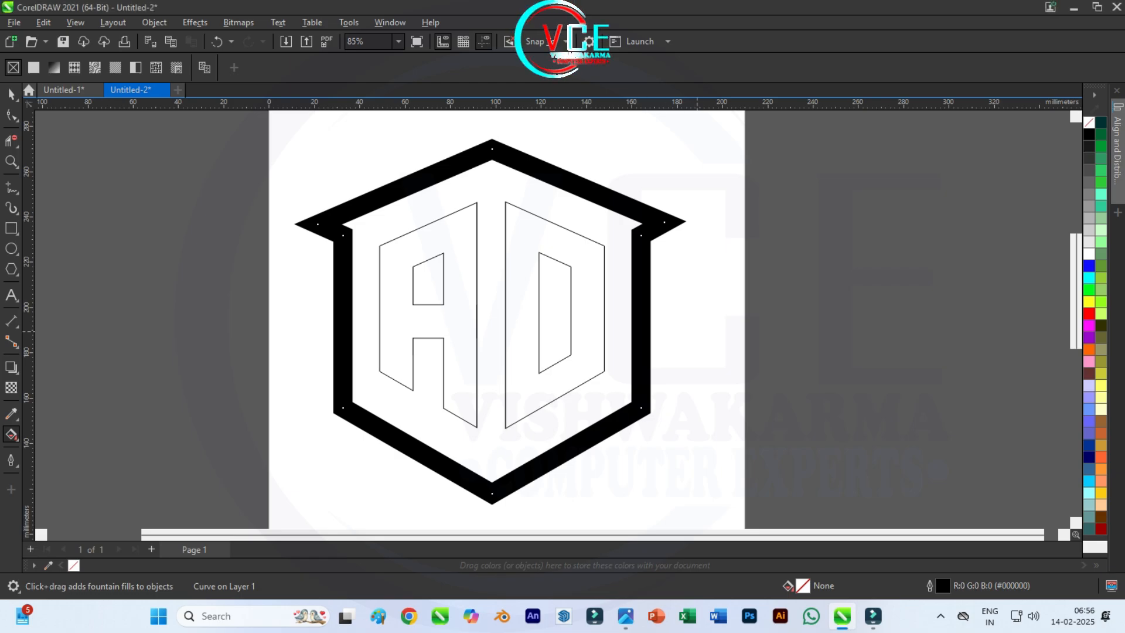
{"action": "key", "text": "space"}
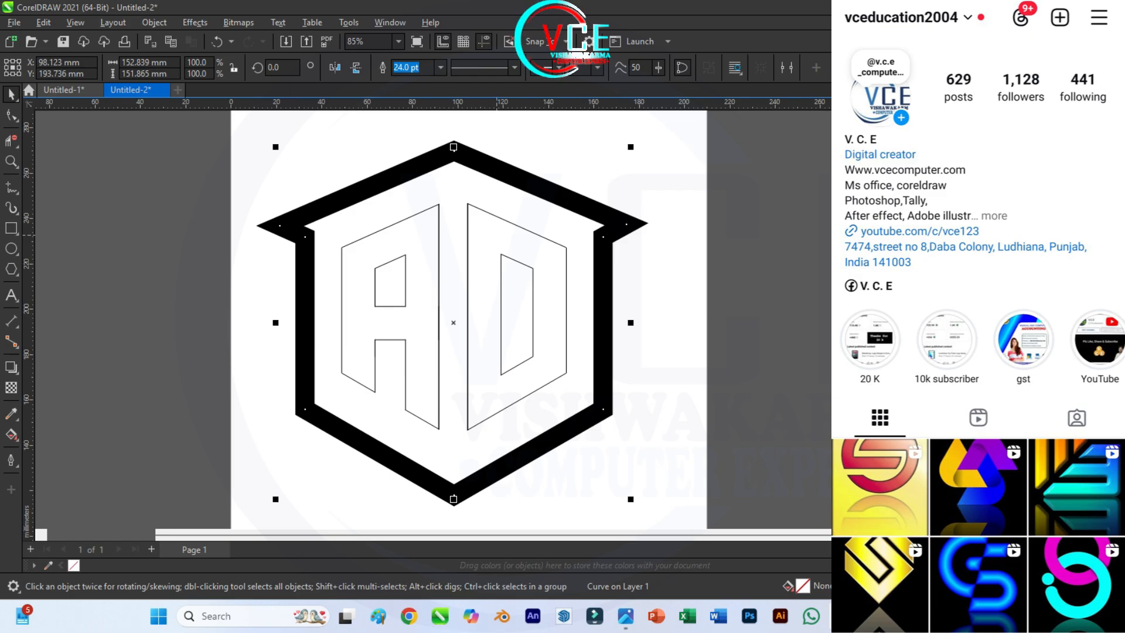
{"action": "key", "text": "Escape"}
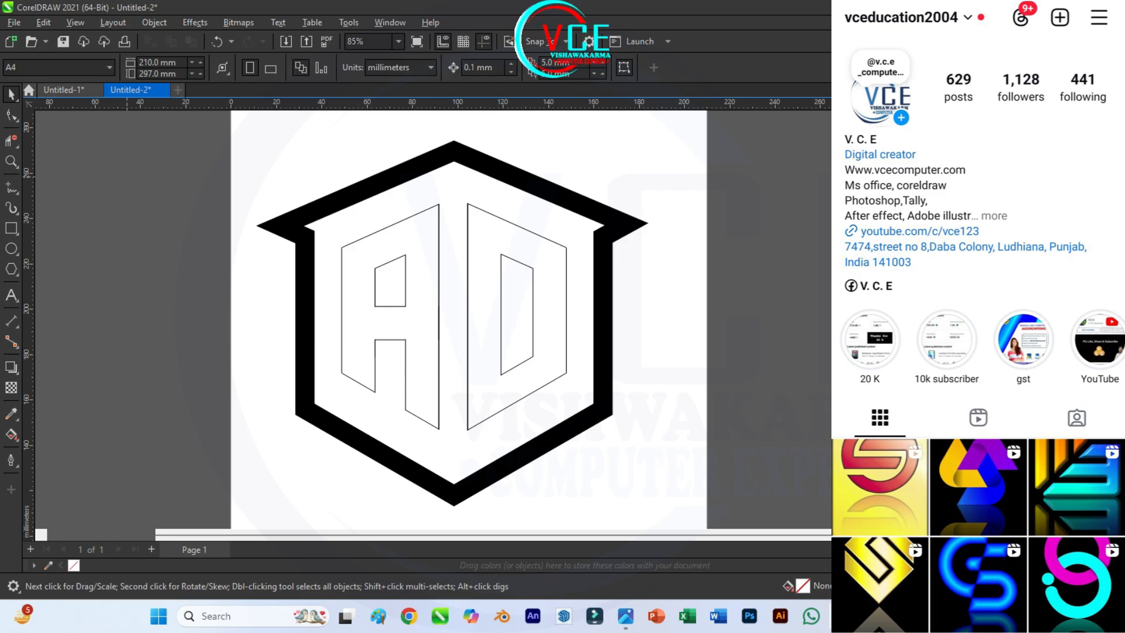
Step: Draw a chevron arrow shape about 63 mm wide and 89 mm high over the roof peak and rotate it 90 degrees
{"action": "key", "text": "F10"}
{"action": "scroll", "coordinate": [374, 194], "scroll_direction": "up", "scroll_amount": 1}
{"action": "scroll", "coordinate": [461, 136], "scroll_direction": "up", "scroll_amount": 3}
{"action": "scroll", "coordinate": [474, 144], "scroll_direction": "up", "scroll_amount": 4}
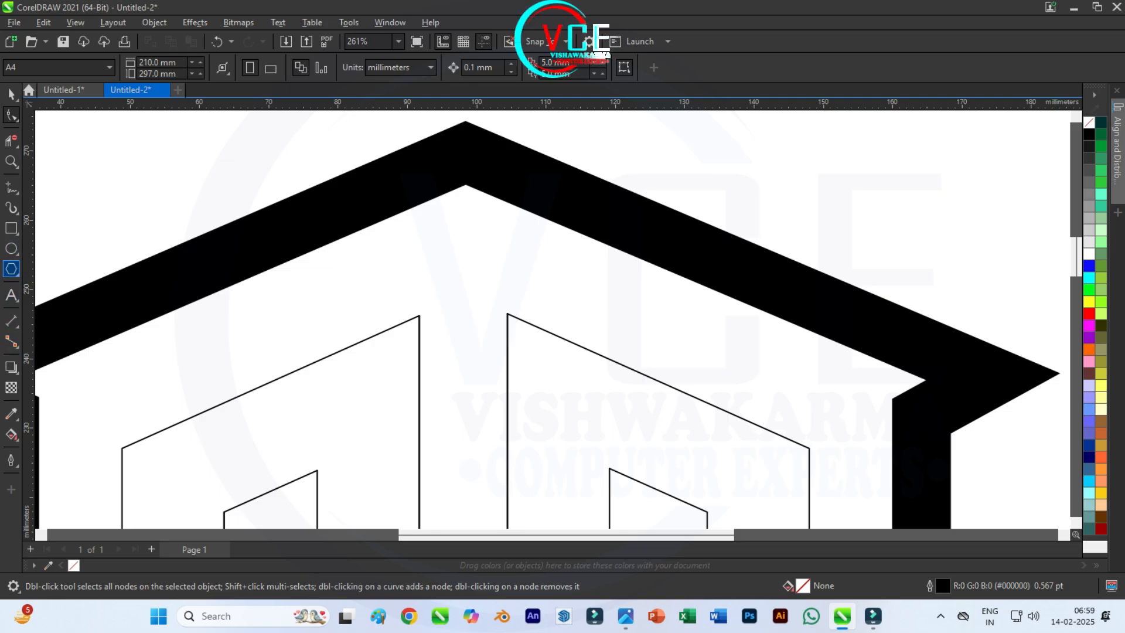
{"action": "left_click", "coordinate": [12, 269]}
{"action": "left_click", "coordinate": [75, 315]}
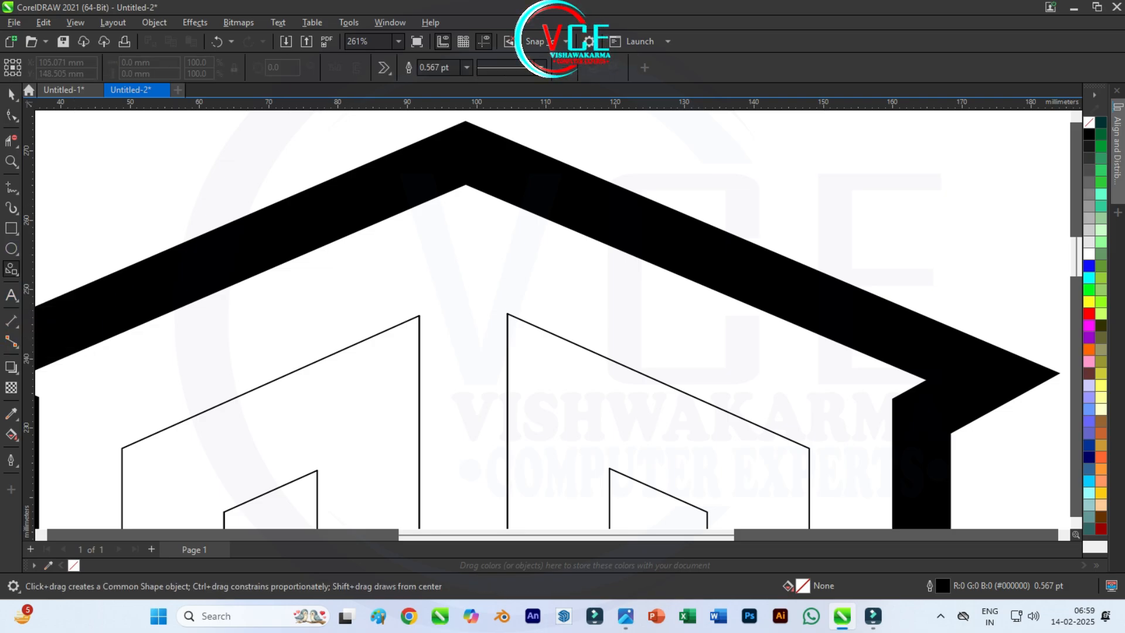
{"action": "left_click", "coordinate": [384, 67]}
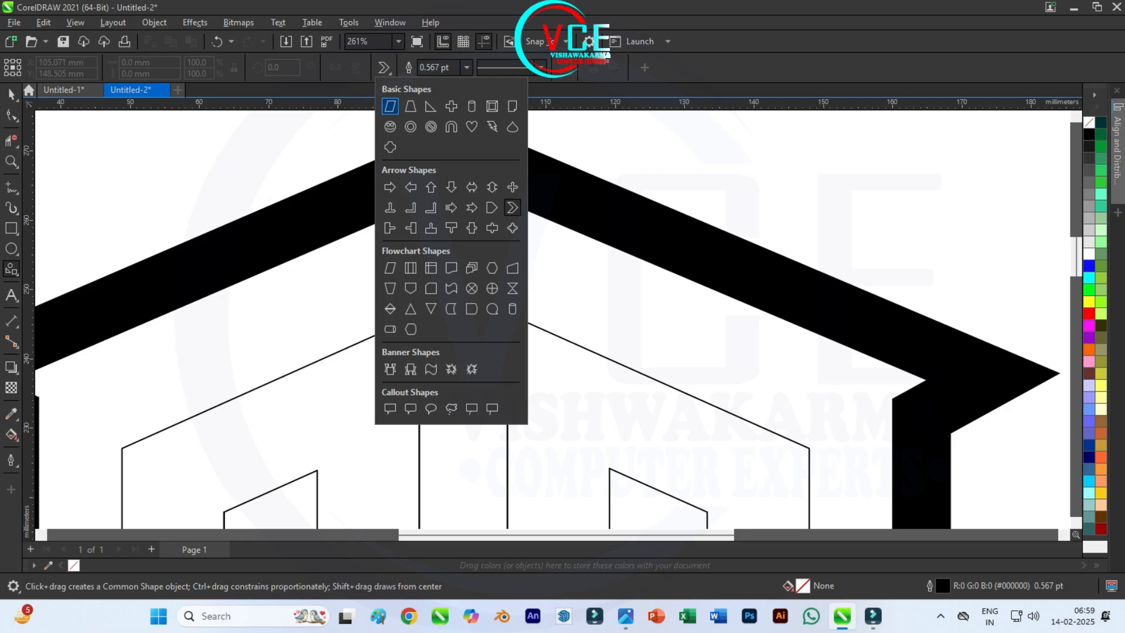
{"action": "scroll", "coordinate": [441, 231], "scroll_direction": "down", "scroll_amount": 3}
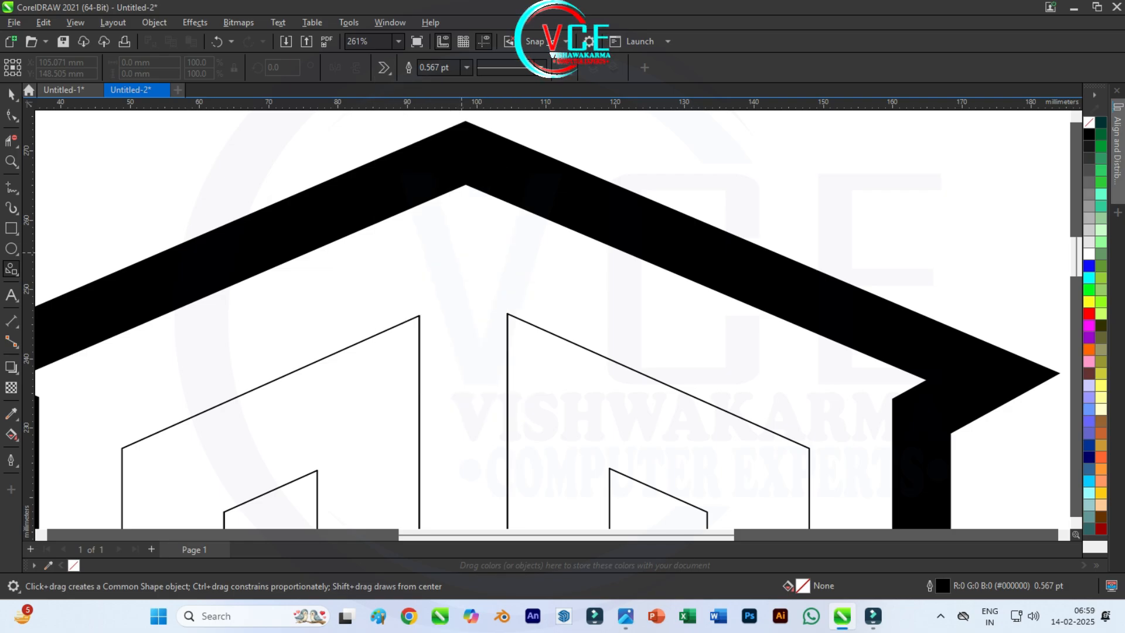
{"action": "left_click_drag", "start_coordinate": [364, 147], "coordinate": [557, 421]}
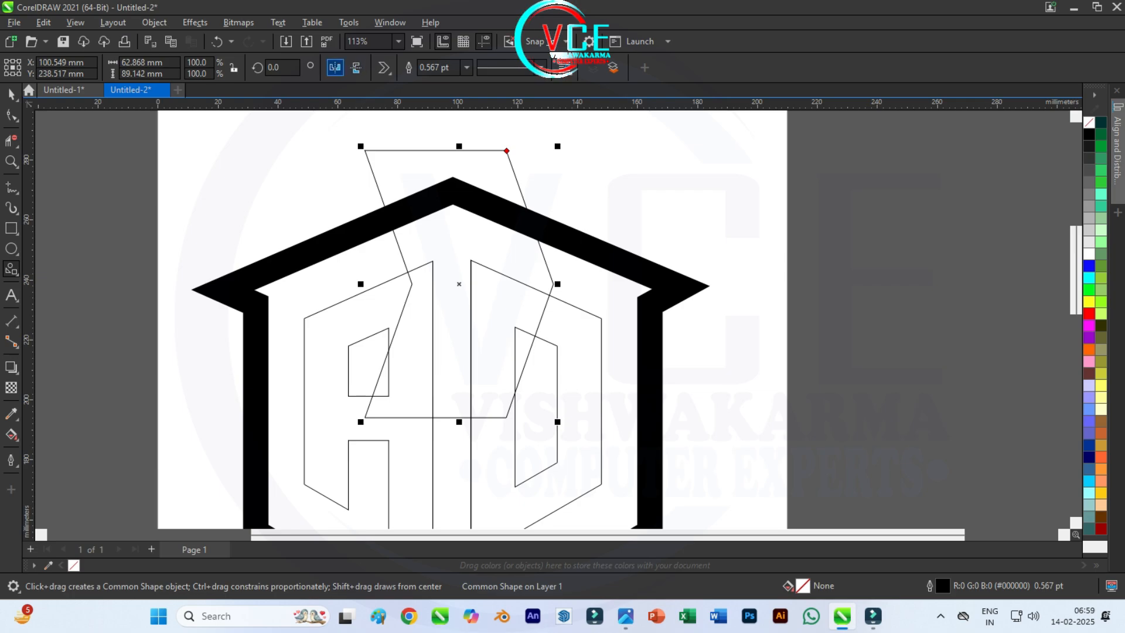
{"action": "key", "text": "Return"}
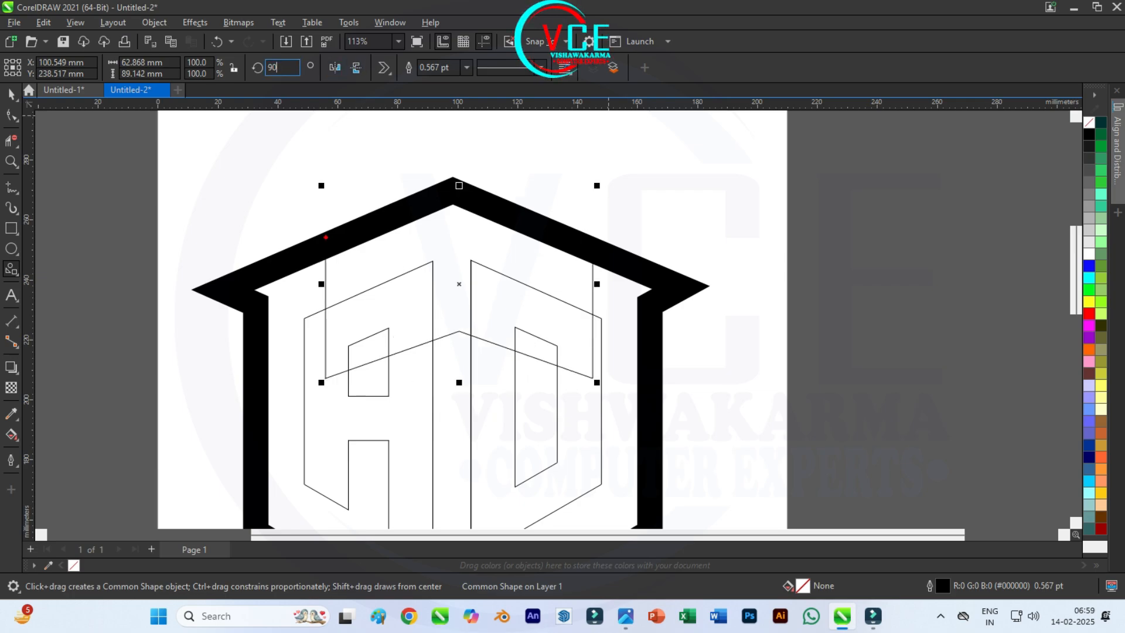
{"action": "scroll", "coordinate": [475, 200], "scroll_direction": "up", "scroll_amount": 1}
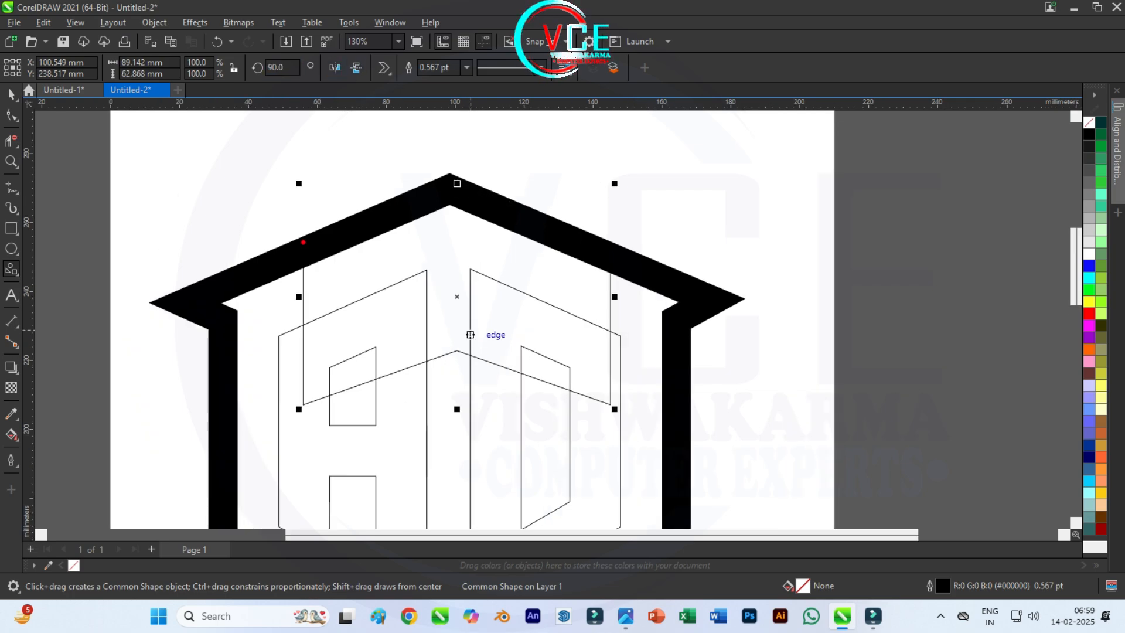
Step: Flatten the rotated chevron to about 10 mm high and move it just below the frame's inner roof peak, centered on it
{"action": "left_click_drag", "start_coordinate": [457, 409], "coordinate": [457, 226]}
{"action": "left_click", "coordinate": [11, 94]}
{"action": "scroll", "coordinate": [457, 184], "scroll_direction": "up", "scroll_amount": 3}
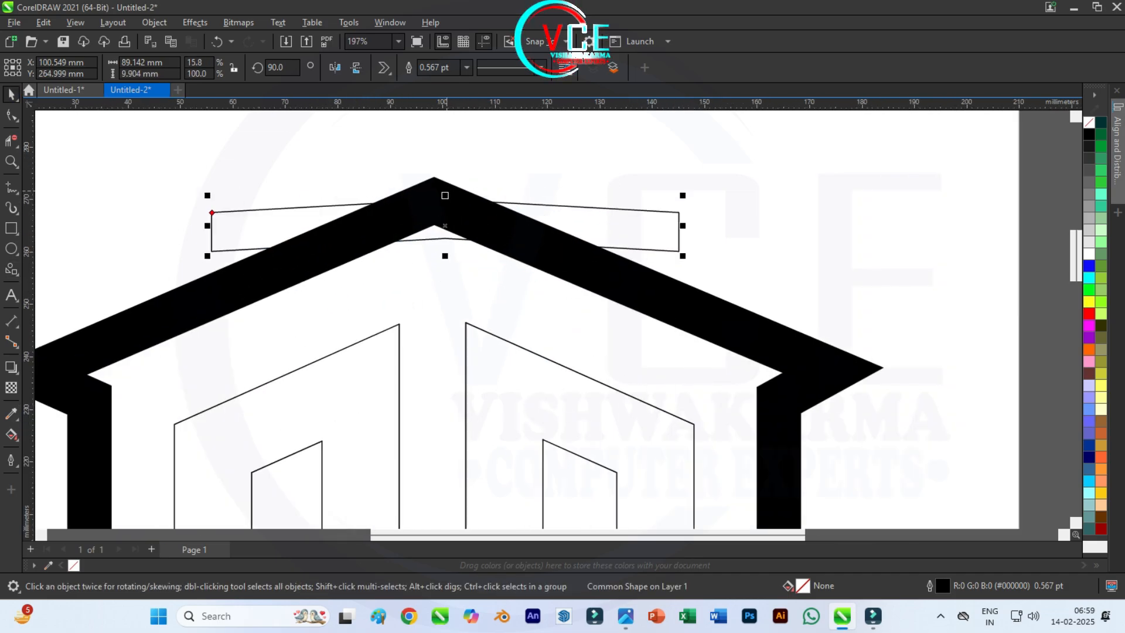
{"action": "left_click_drag", "start_coordinate": [445, 200], "coordinate": [434, 250]}
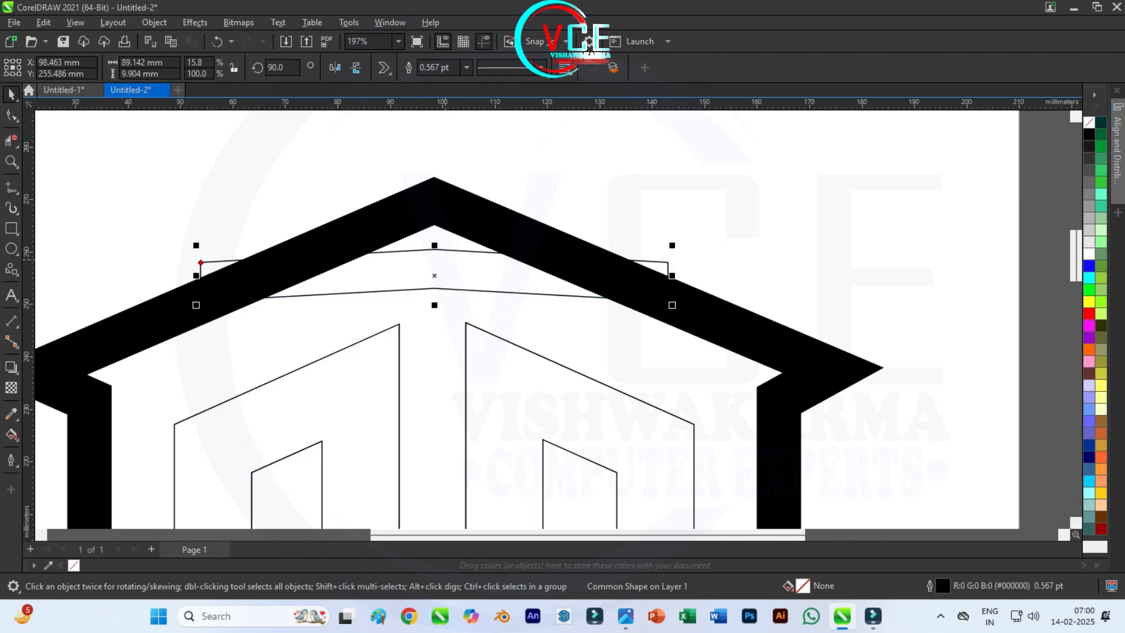
Step: Convert the thick house-shaped frame's outline to an object and show it unfilled with a thin black outline
{"action": "left_click", "coordinate": [432, 197]}
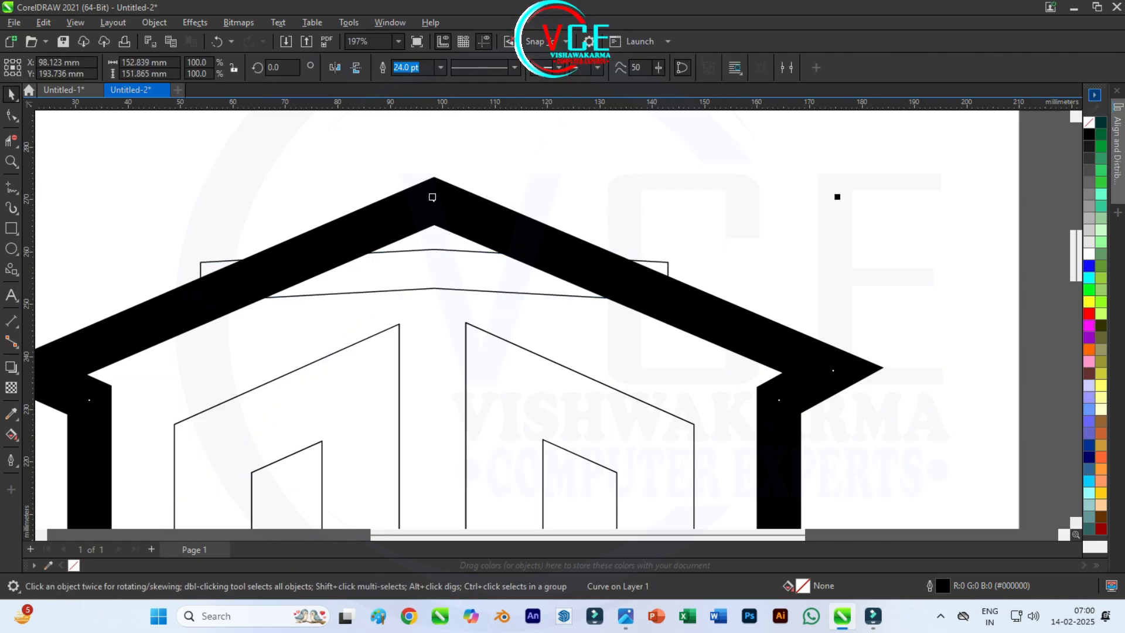
{"action": "left_click", "coordinate": [154, 23]}
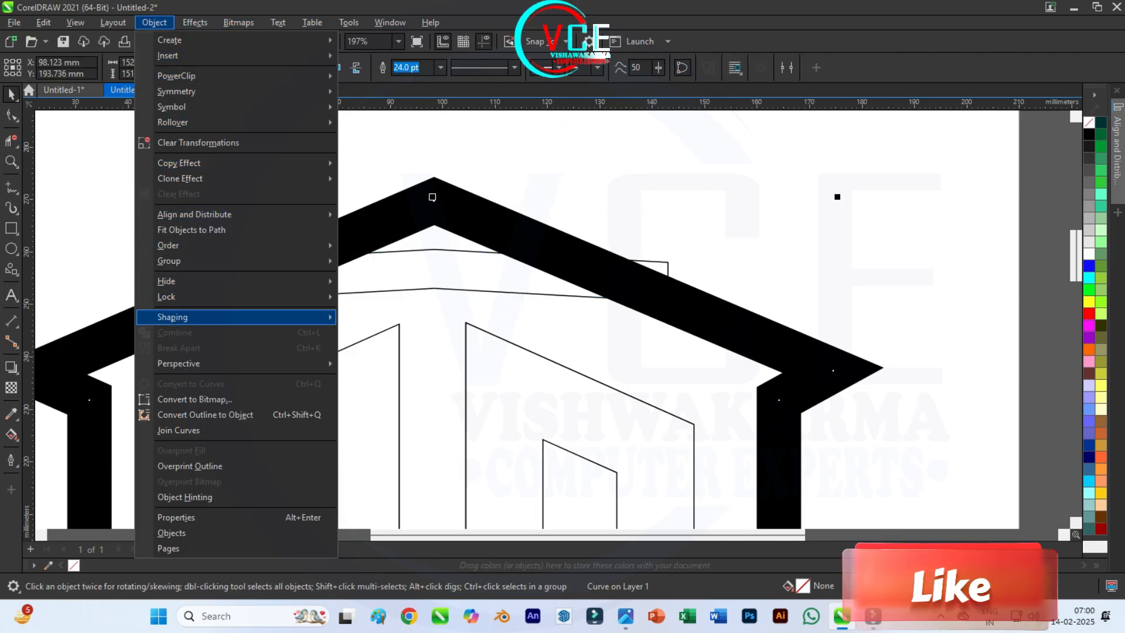
{"action": "left_click", "coordinate": [205, 415]}
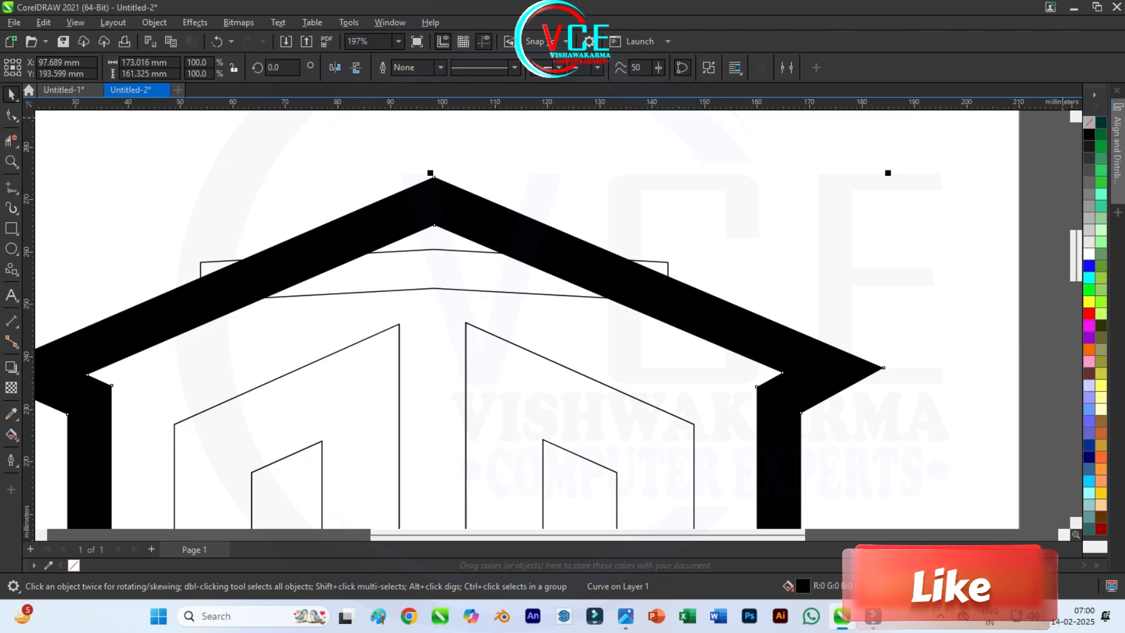
{"action": "left_click", "coordinate": [1088, 123]}
{"action": "right_click", "coordinate": [1089, 134]}
{"action": "left_click", "coordinate": [1083, 143]}
{"action": "scroll", "coordinate": [569, 141], "scroll_direction": "down", "scroll_amount": 2}
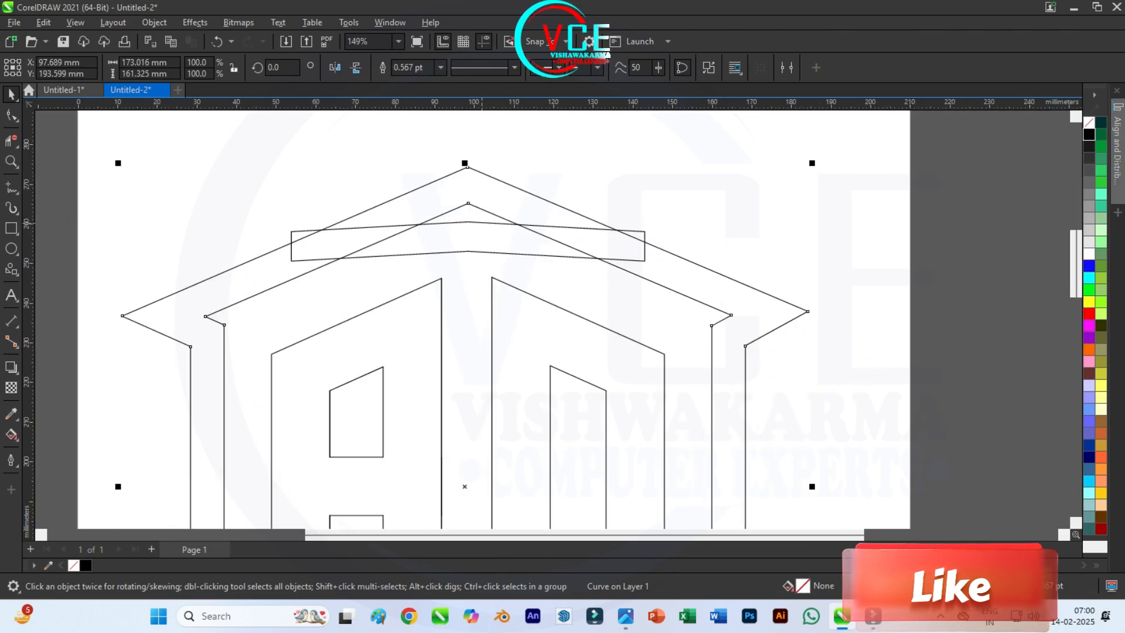
Step: Move the chevron slightly further down, keeping it centered beneath the inner roof peak
{"action": "scroll", "coordinate": [474, 192], "scroll_direction": "up", "scroll_amount": 3}
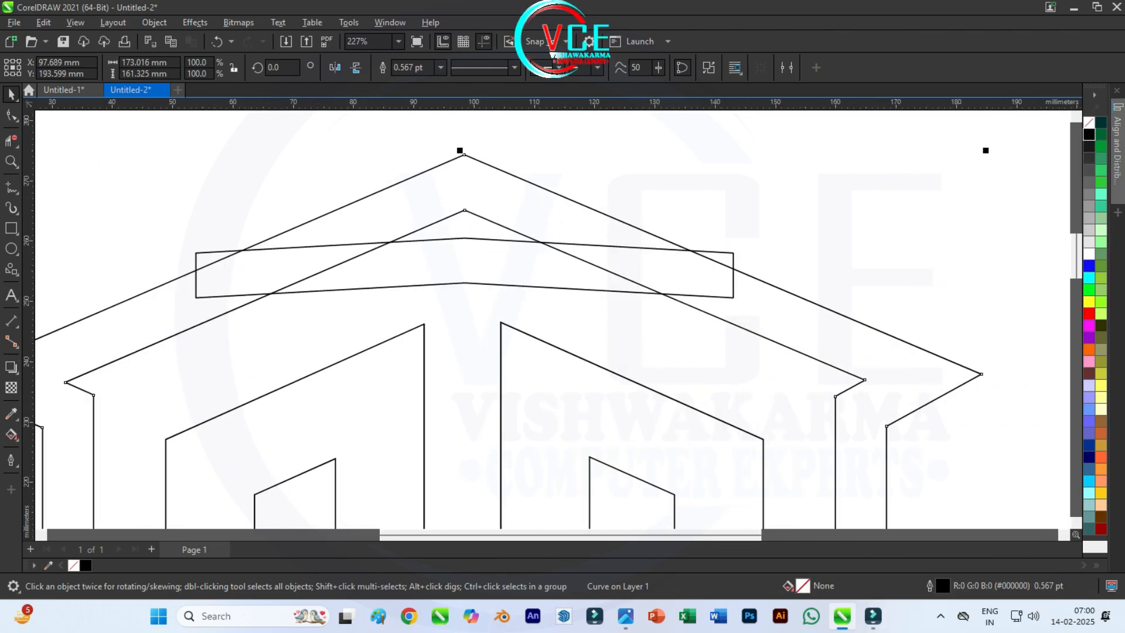
{"action": "left_click", "coordinate": [465, 238]}
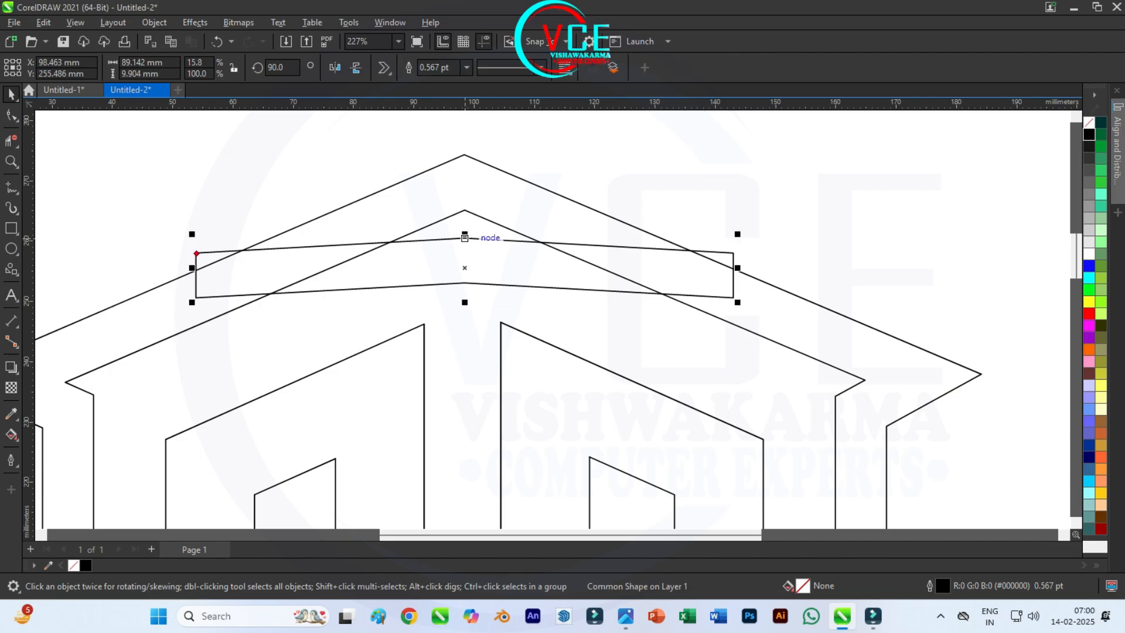
{"action": "mouse_move", "coordinate": [464, 238]}
{"action": "left_mouse_down"}
{"action": "mouse_move", "coordinate": [465, 210]}
{"action": "mouse_move", "coordinate": [465, 246]}
{"action": "left_mouse_up"}
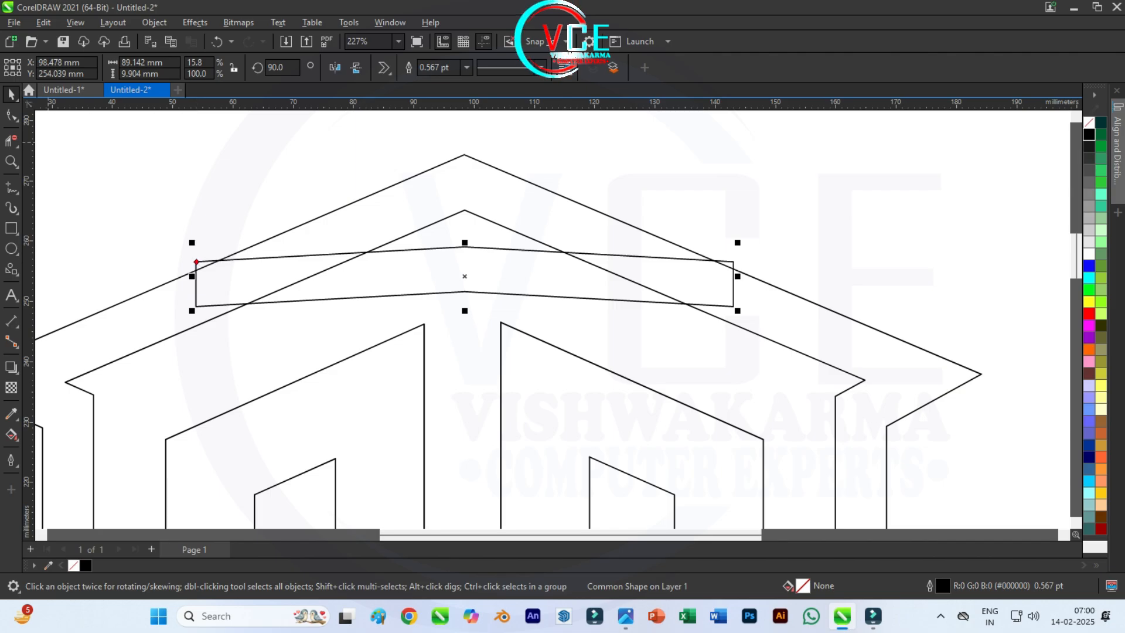
Step: Convert the chevron to curves and merge the upper corner of each end onto its lower corner to form pointed tips
{"action": "key", "text": "F10"}
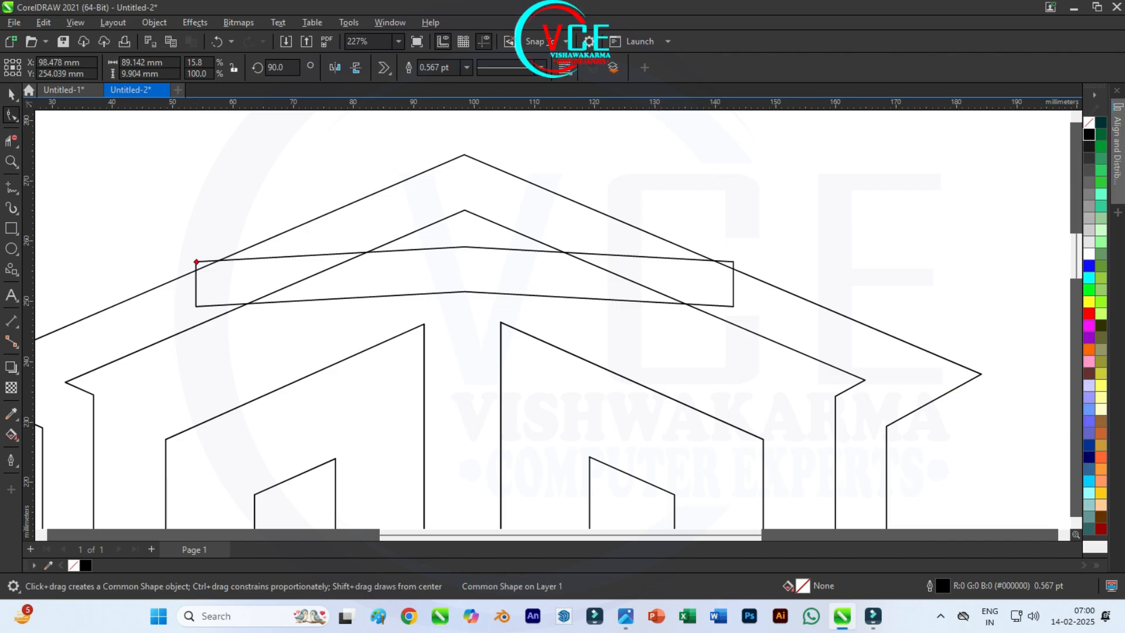
{"action": "key", "text": "space"}
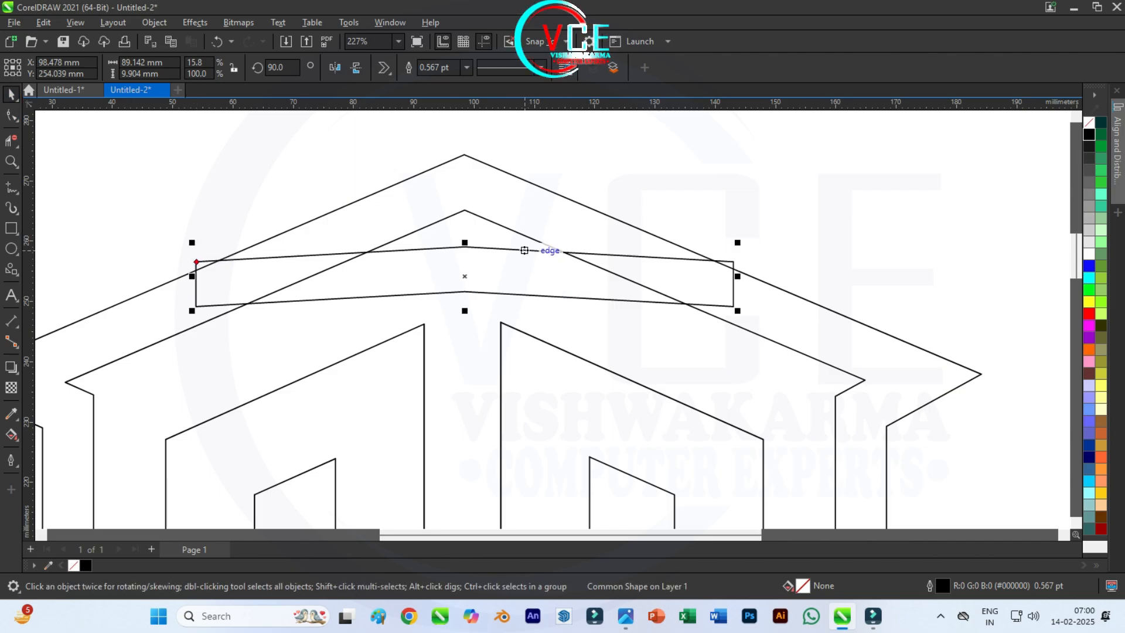
{"action": "right_click", "coordinate": [524, 250]}
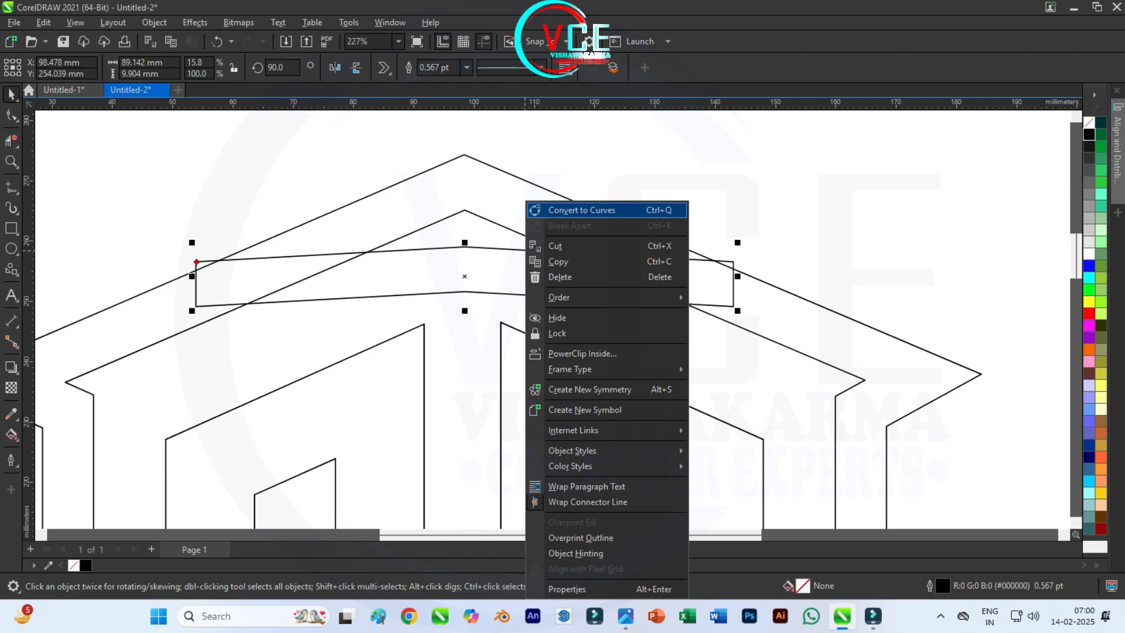
{"action": "left_click", "coordinate": [580, 209]}
{"action": "key", "text": "F10"}
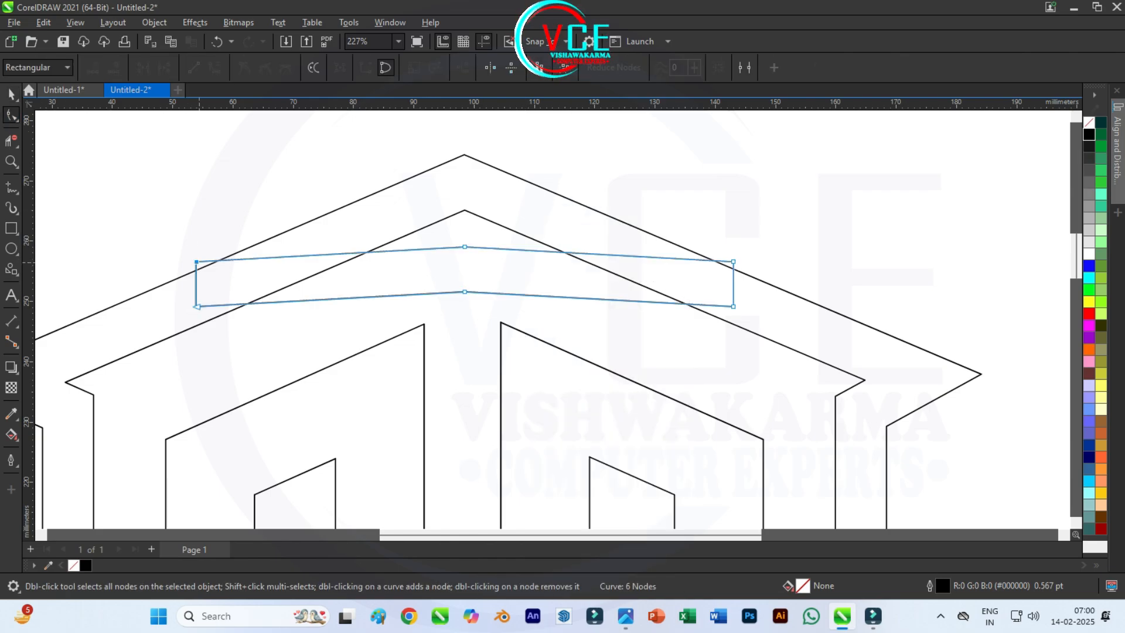
{"action": "left_click_drag", "start_coordinate": [196, 261], "coordinate": [197, 306]}
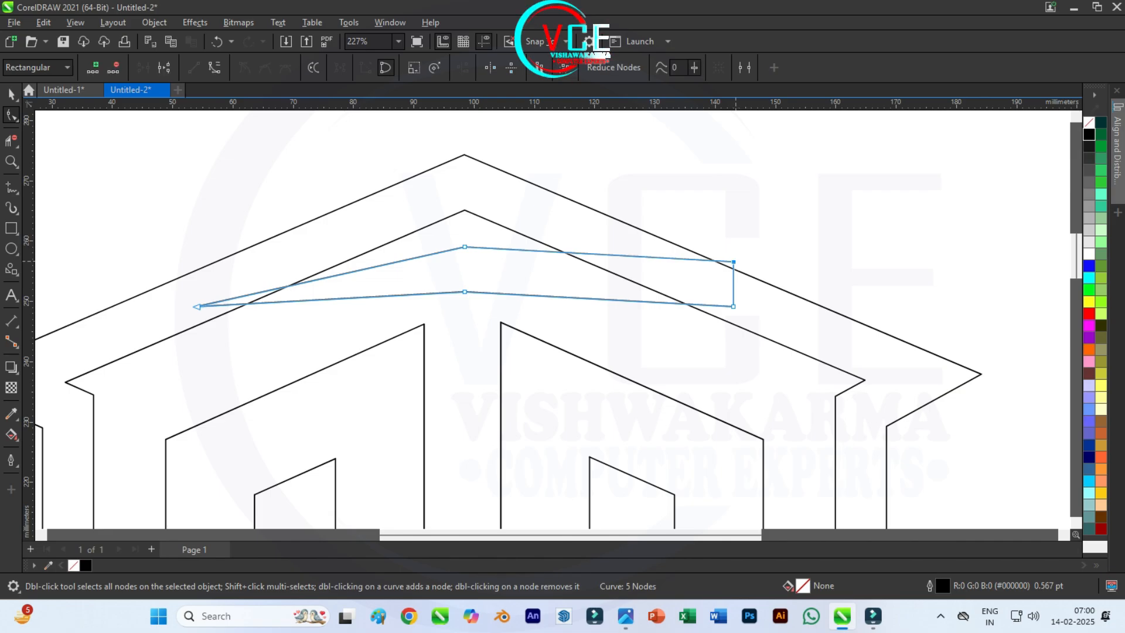
{"action": "left_click_drag", "start_coordinate": [733, 261], "coordinate": [732, 306]}
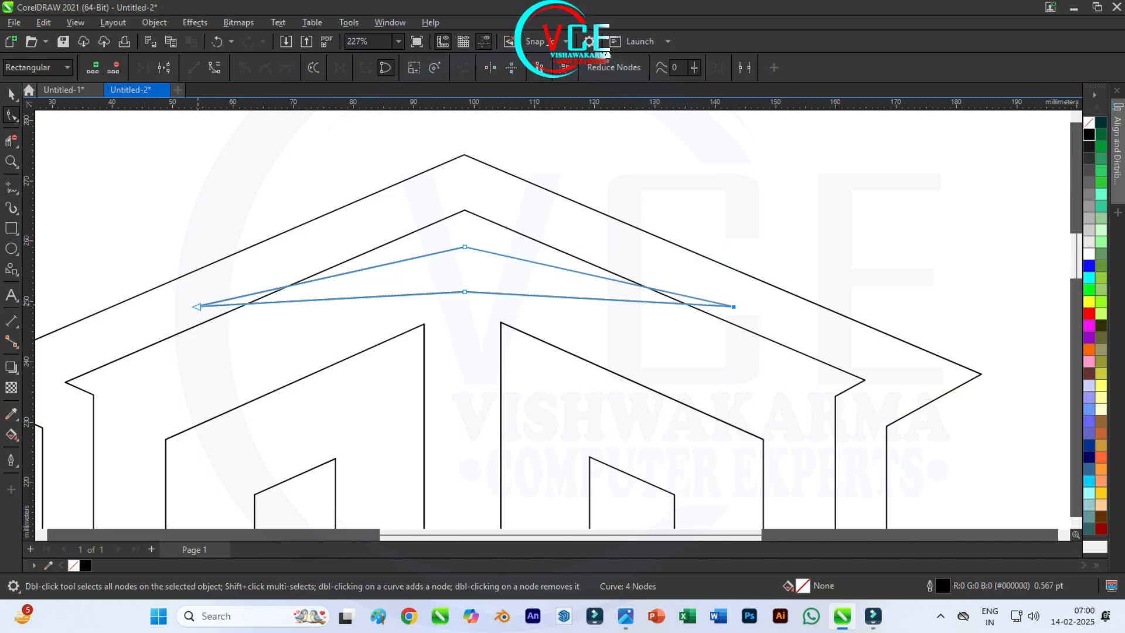
Step: Lower the chevron's two tips and raise its lower middle node to form a thin pointed chevron about 16.6 mm high
{"action": "left_click_drag", "start_coordinate": [464, 292], "coordinate": [465, 332]}
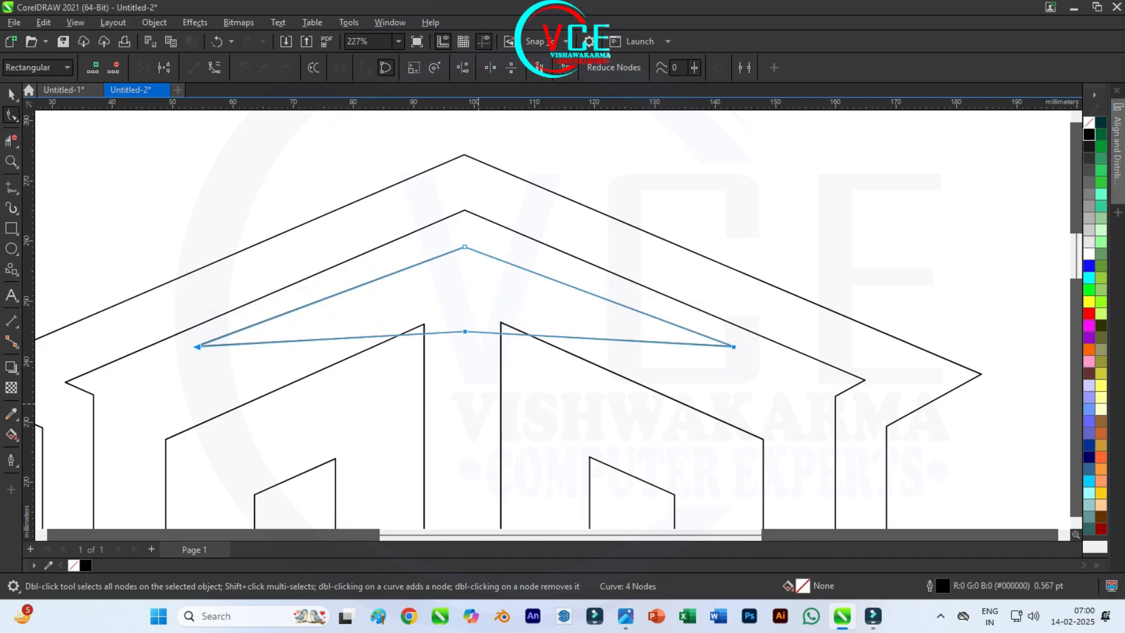
{"action": "left_click", "coordinate": [482, 364]}
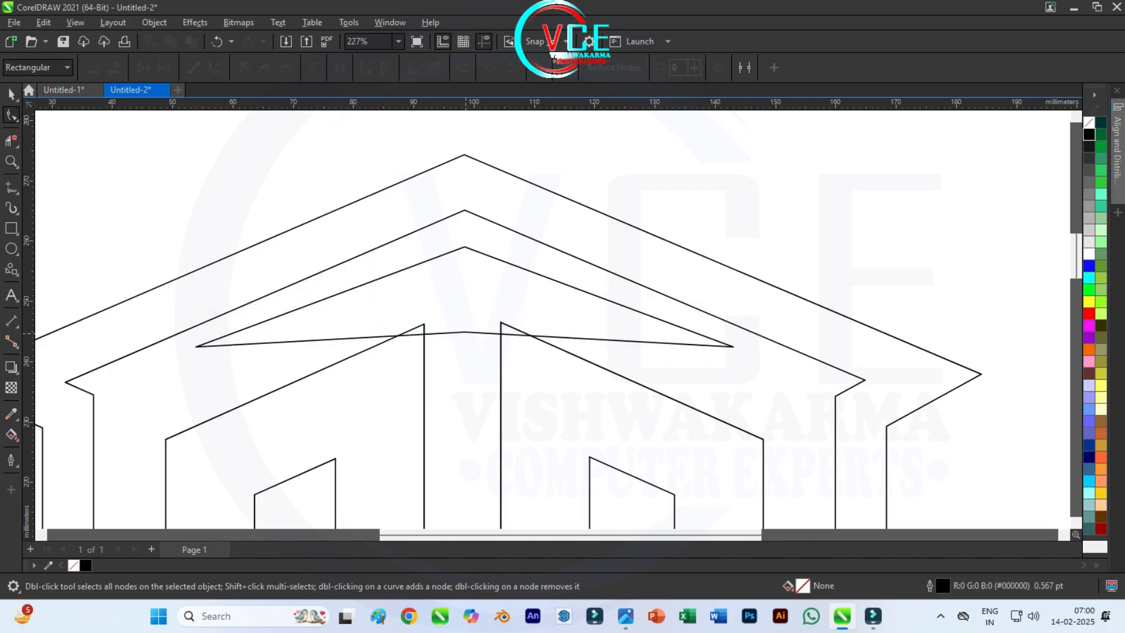
{"action": "left_click", "coordinate": [465, 332]}
{"action": "left_click", "coordinate": [465, 332]}
{"action": "left_click_drag", "start_coordinate": [464, 332], "coordinate": [464, 285]}
{"action": "left_click", "coordinate": [12, 94]}
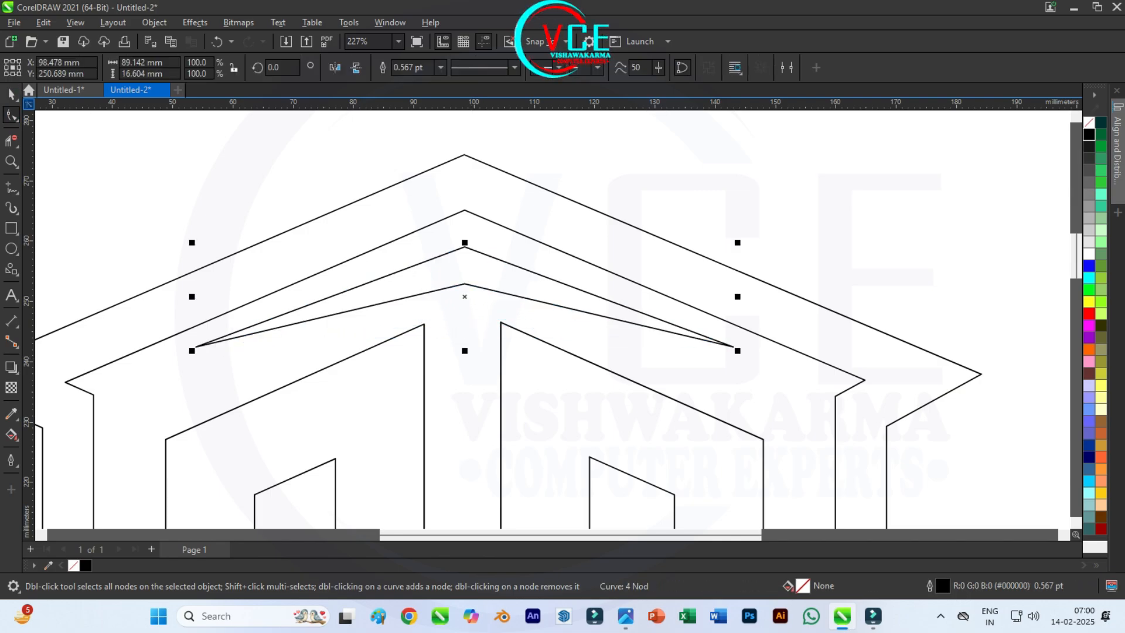
{"action": "left_click", "coordinate": [385, 228]}
{"action": "scroll", "coordinate": [359, 211], "scroll_direction": "up", "scroll_amount": 2}
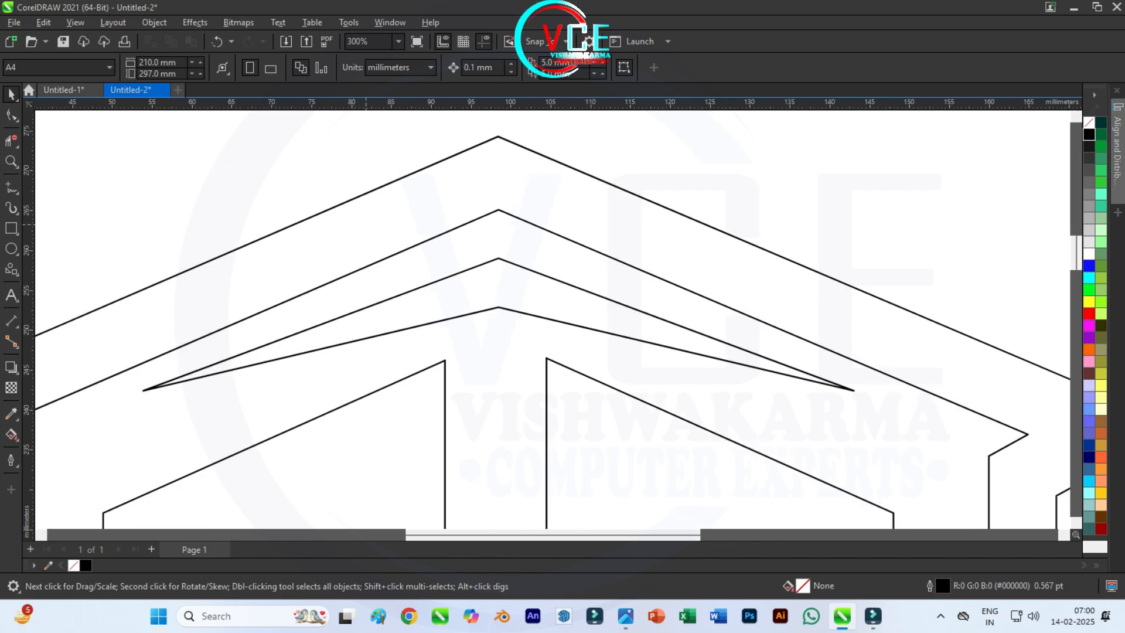
{"action": "key", "text": "F10"}
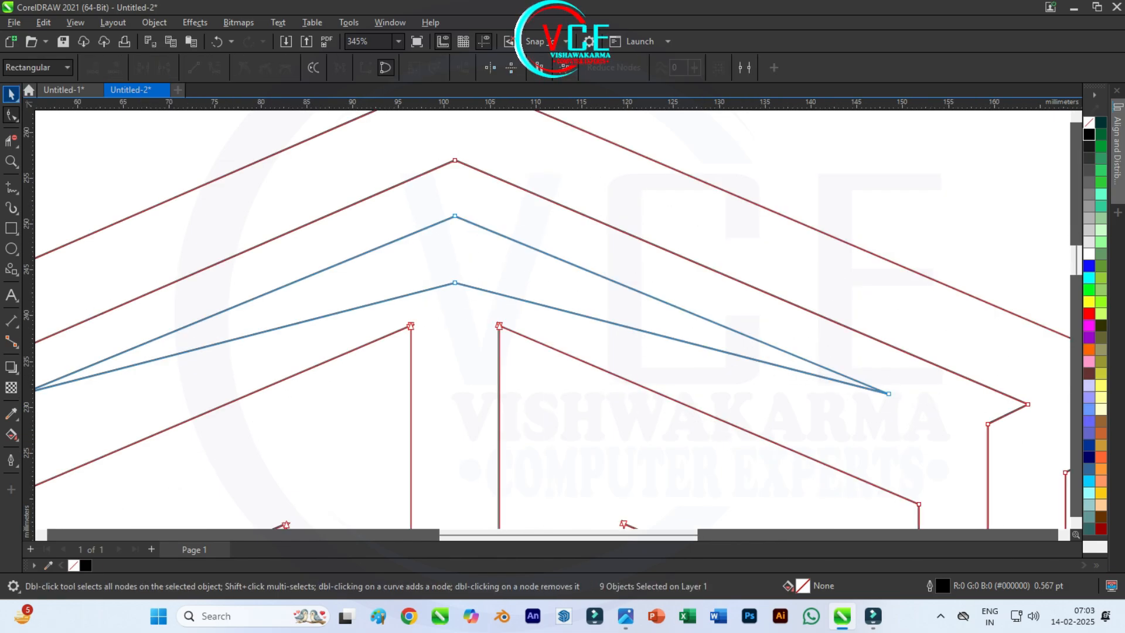
{"action": "left_click", "coordinate": [12, 95]}
{"action": "scroll", "coordinate": [472, 183], "scroll_direction": "down", "scroll_amount": 8}
{"action": "scroll", "coordinate": [469, 165], "scroll_direction": "down", "scroll_amount": 3}
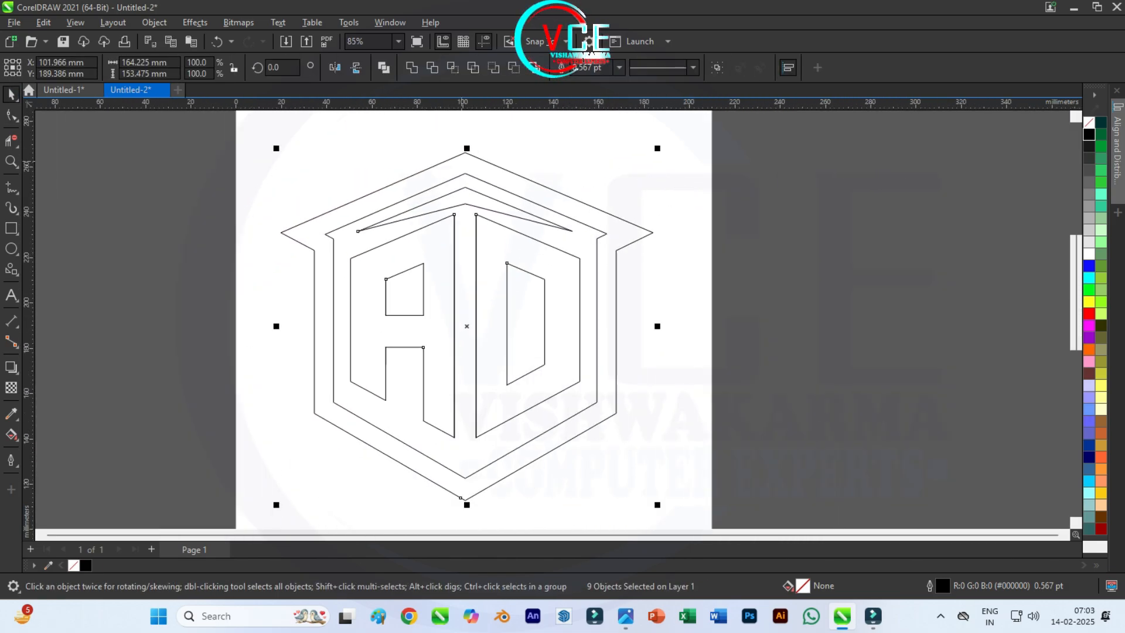
Step: Copy the thin chevron to the bottom of the frame, flip it vertically, and center it just above the inner bottom corner
{"action": "key", "text": "Escape"}
{"action": "left_click", "coordinate": [470, 186]}
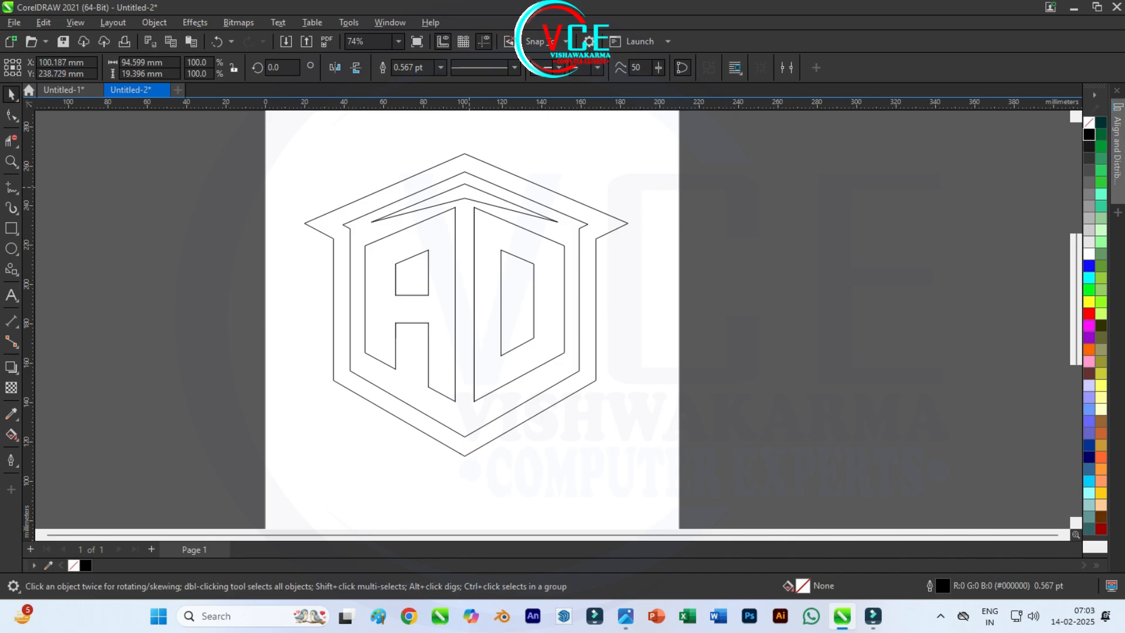
{"action": "left_click_drag", "start_coordinate": [470, 185], "coordinate": [465, 413]}
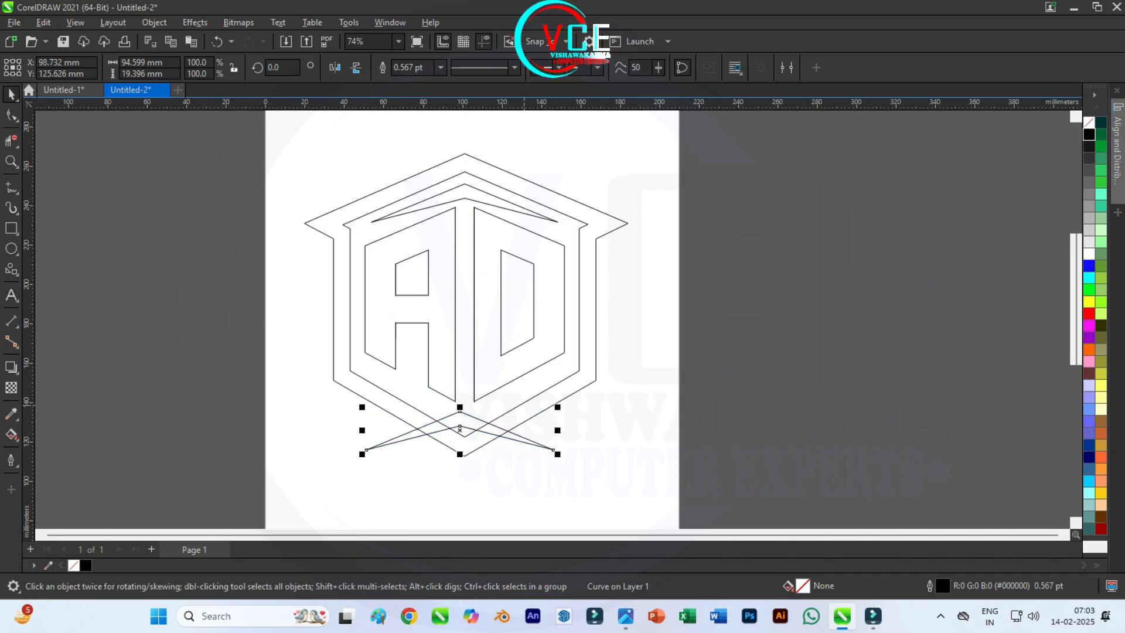
{"action": "scroll", "coordinate": [472, 431], "scroll_direction": "up", "scroll_amount": 5}
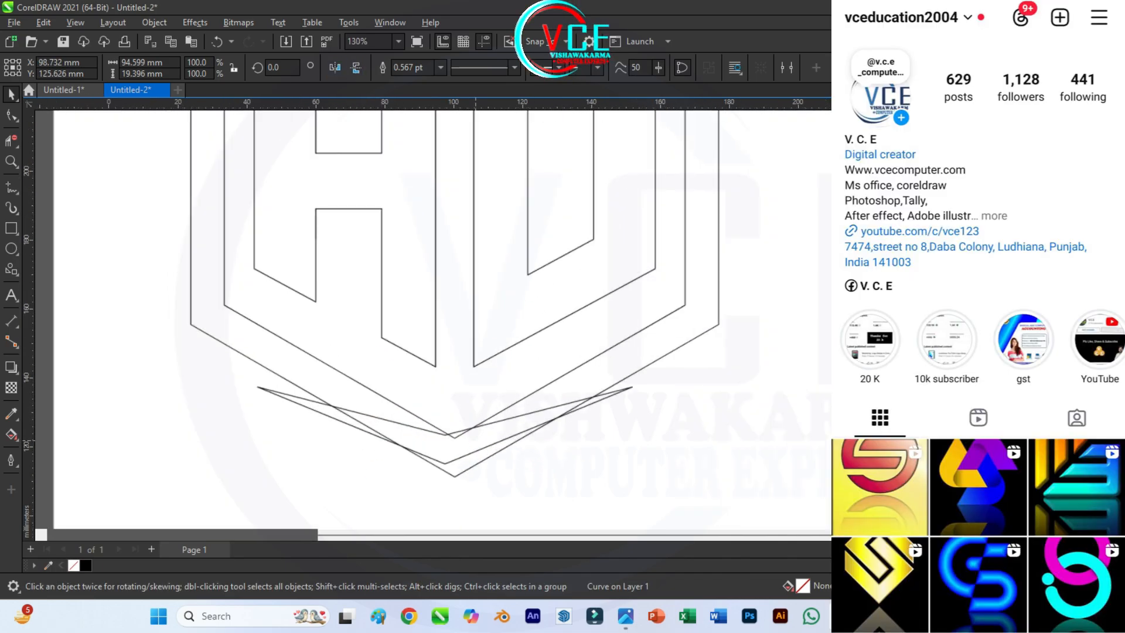
{"action": "left_click_drag", "start_coordinate": [468, 446], "coordinate": [452, 408]}
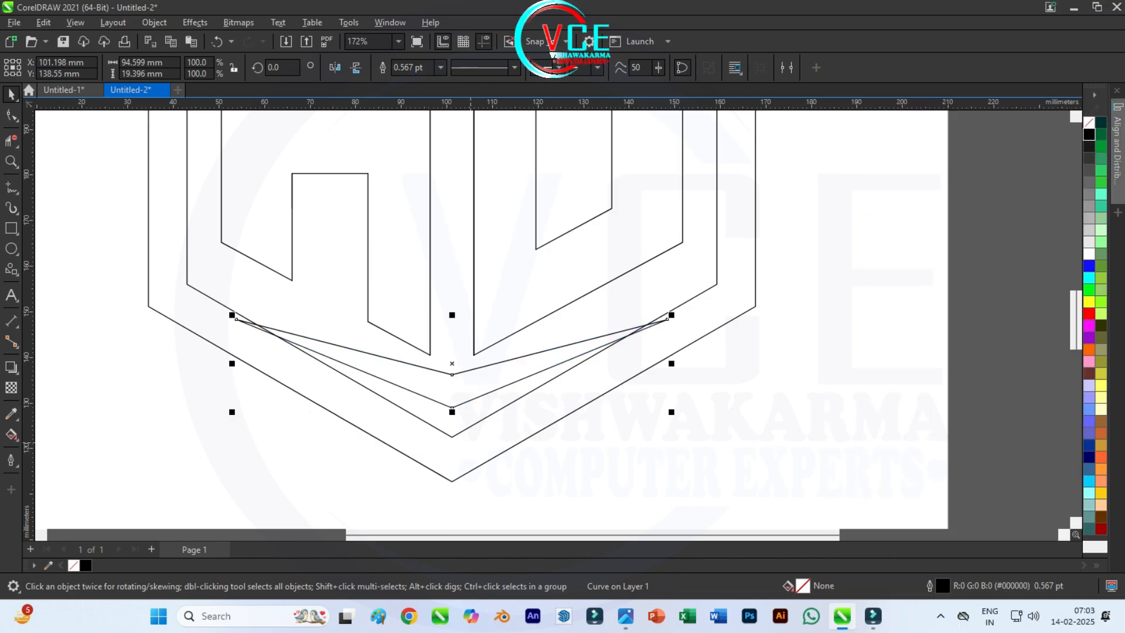
Step: Raise both tips of the bottom chevron together, making it about 25.6 mm high with its lower edges parallel to the frame's inner bottom edges
{"action": "scroll", "coordinate": [445, 439], "scroll_direction": "down", "scroll_amount": 2}
{"action": "left_click", "coordinate": [11, 115]}
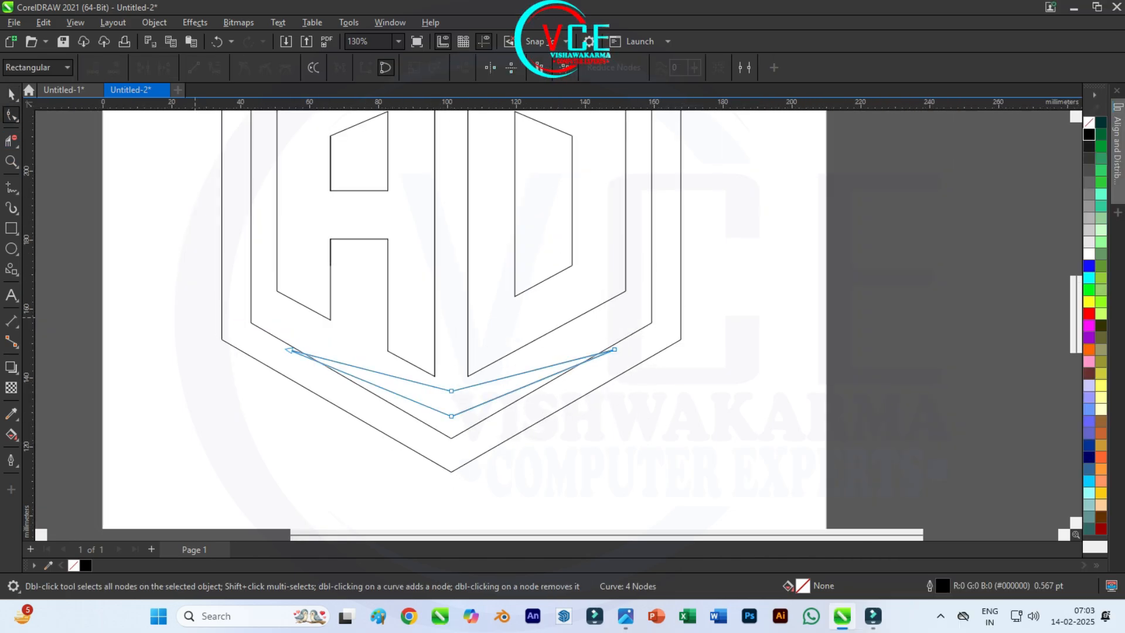
{"action": "left_click", "coordinate": [289, 350]}
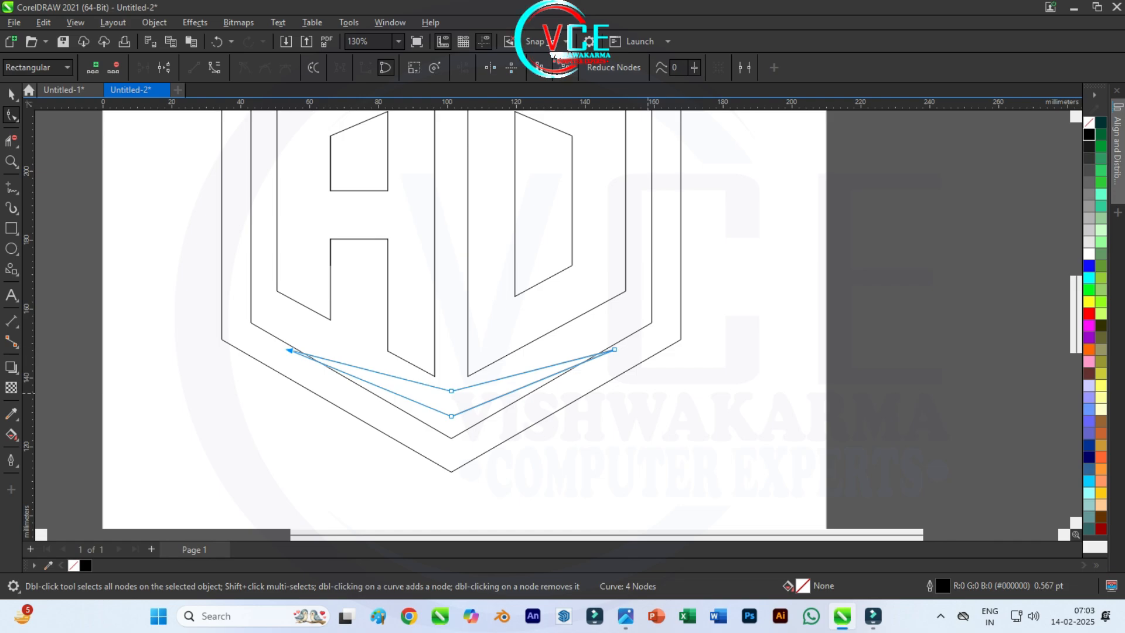
{"action": "left_click", "coordinate": [614, 352], "text": "shift"}
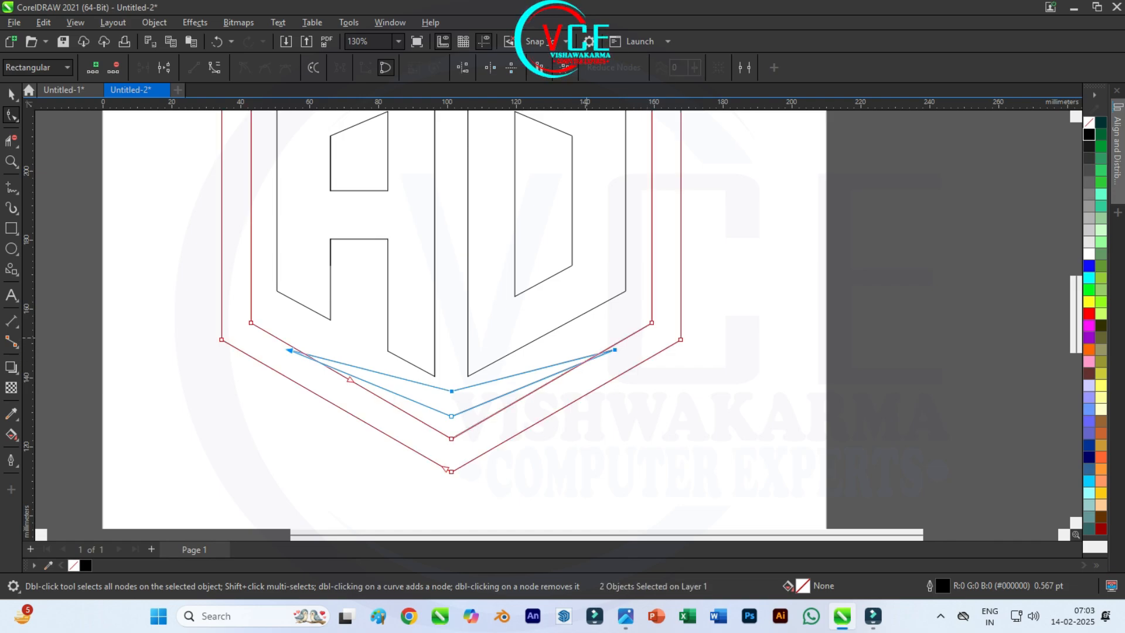
{"action": "key", "text": "Escape"}
{"action": "left_click", "coordinate": [539, 368]}
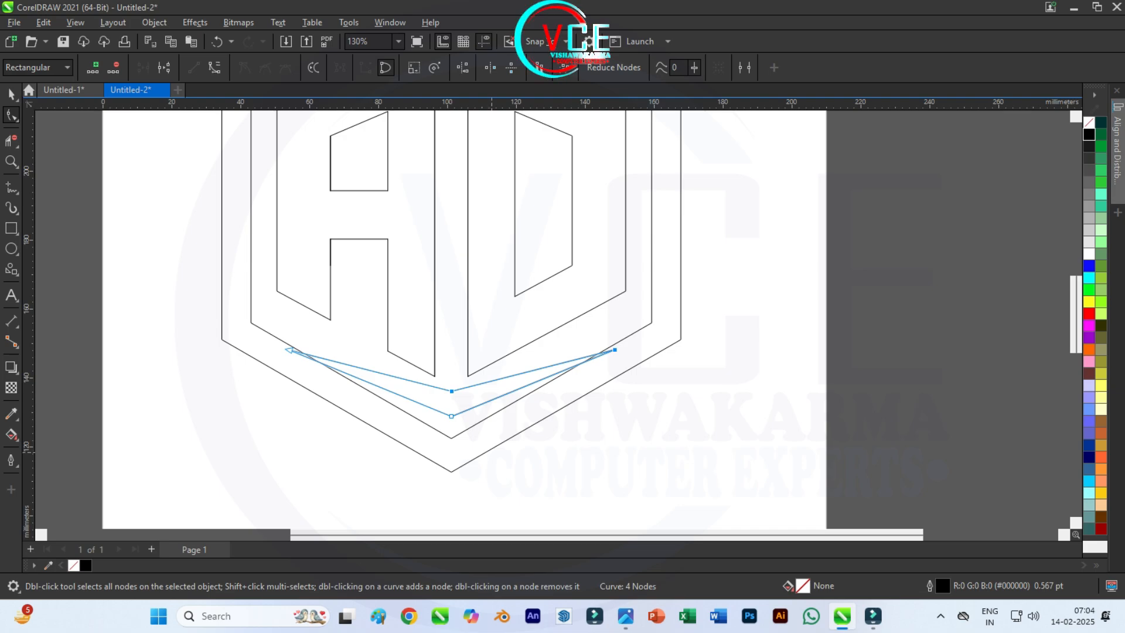
{"action": "left_click", "coordinate": [289, 350]}
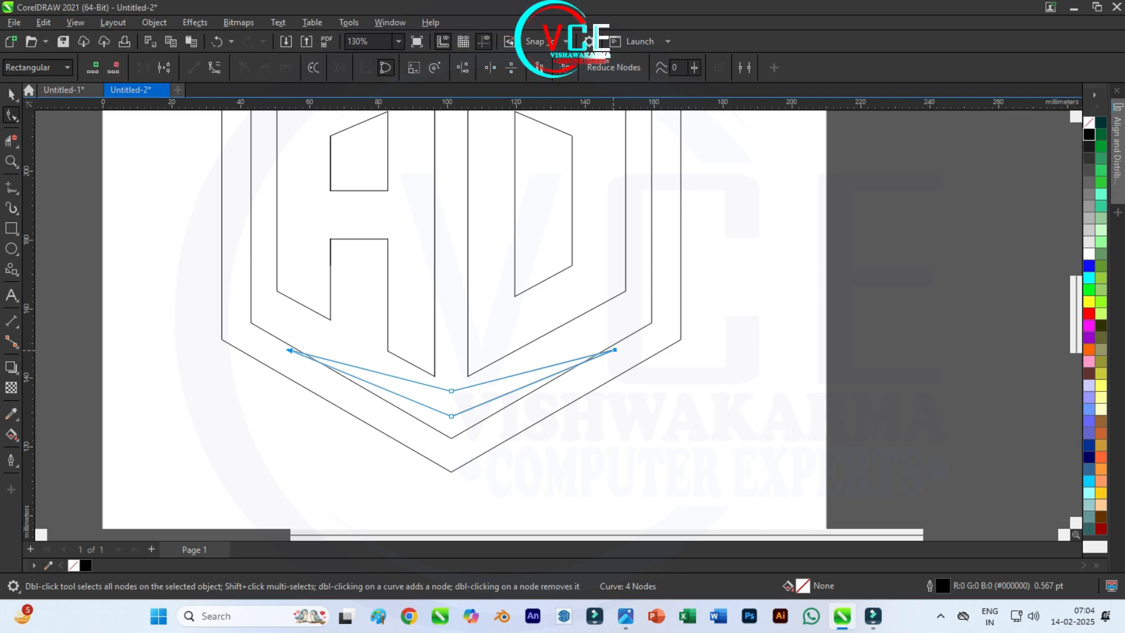
{"action": "key", "text": "Up"}
{"action": "key", "text": "Up"}
{"action": "key", "text": "Up"}
{"action": "key", "text": "Up"}
{"action": "key", "text": "Up"}
{"action": "key", "text": "Up"}
{"action": "key", "text": "Up"}
{"action": "key", "text": "Up"}
{"action": "key", "text": "Up"}
{"action": "key", "text": "Up"}
{"action": "key", "text": "Up"}
{"action": "key", "text": "Up"}
{"action": "key", "text": "Up"}
{"action": "key", "text": "Up"}
{"action": "key", "text": "Up"}
{"action": "key", "text": "Up"}
{"action": "key", "text": "Up"}
{"action": "key", "text": "Up"}
{"action": "key", "text": "Up"}
{"action": "key", "text": "Up"}
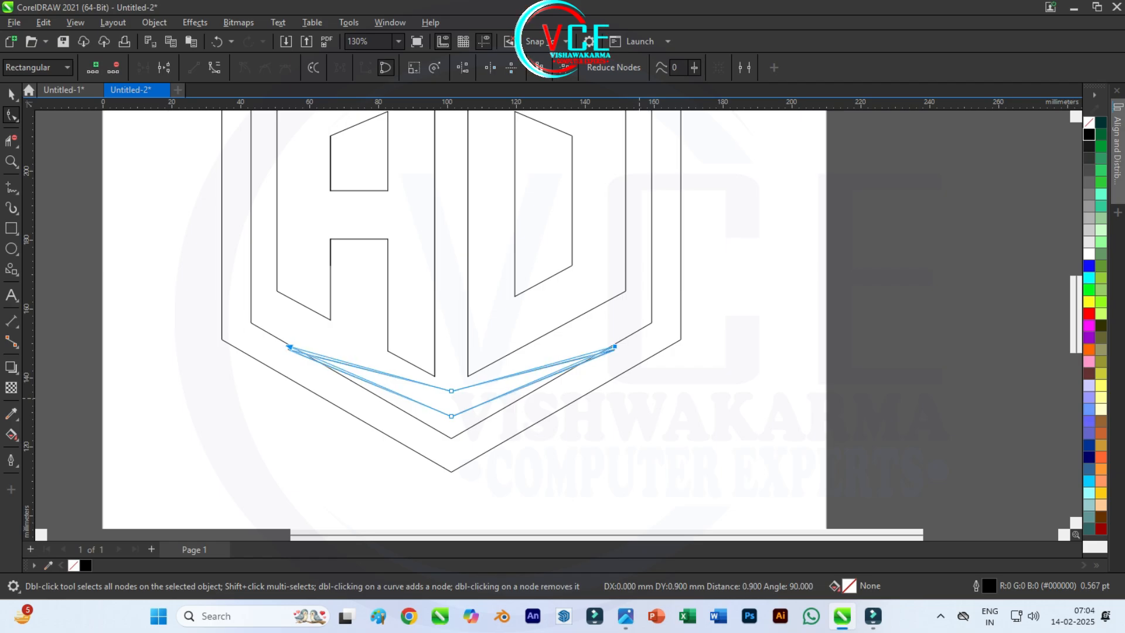
{"action": "key", "text": "Up"}
{"action": "key", "text": "Up"}
{"action": "key", "text": "Up"}
{"action": "key", "text": "Up"}
{"action": "key", "text": "Up"}
{"action": "key", "text": "Up"}
{"action": "key", "text": "Up"}
{"action": "key", "text": "Up"}
{"action": "key", "text": "Up"}
{"action": "key", "text": "Up"}
{"action": "key", "text": "Up"}
{"action": "key", "text": "Up"}
{"action": "key", "text": "Up"}
{"action": "key", "text": "Up"}
{"action": "key", "text": "Up"}
{"action": "key", "text": "Up"}
{"action": "key", "text": "Up"}
{"action": "key", "text": "Up"}
{"action": "key", "text": "Up"}
{"action": "key", "text": "Up"}
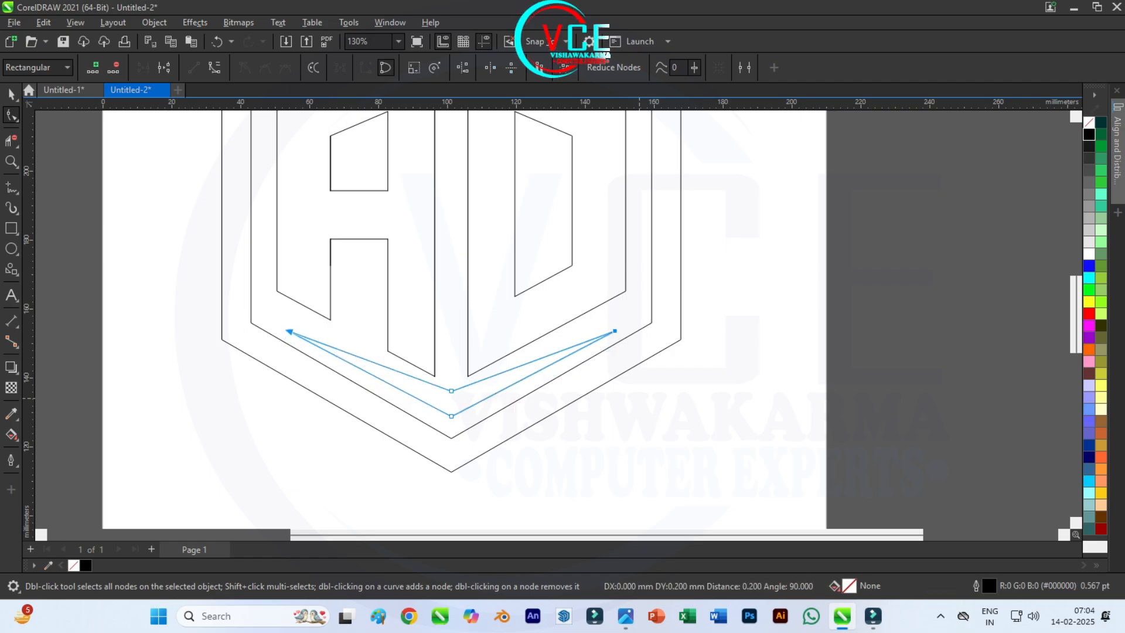
{"action": "key", "text": "Up"}
{"action": "key", "text": "Up"}
{"action": "key", "text": "Up"}
{"action": "key", "text": "Up"}
{"action": "key", "text": "Up"}
{"action": "key", "text": "Up"}
{"action": "key", "text": "Up"}
{"action": "key", "text": "Up"}
{"action": "key", "text": "space"}
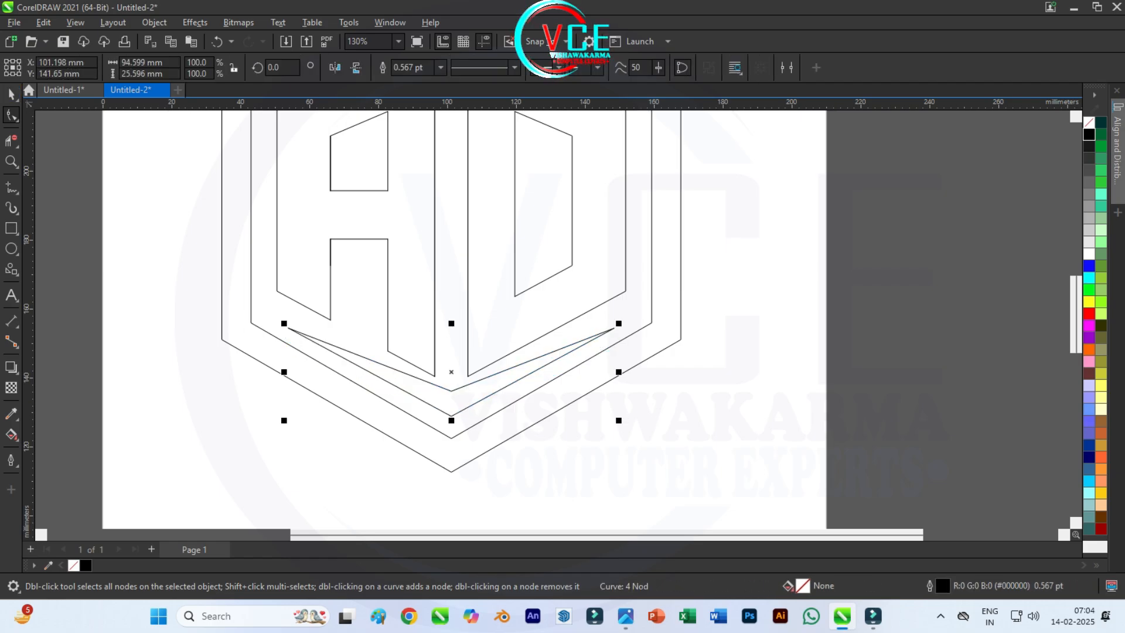
Step: Nudge the bottom chevron slightly down to a vertical position of 140.75 mm, keeping it horizontally centered
{"action": "scroll", "coordinate": [448, 416], "scroll_direction": "down", "scroll_amount": 3}
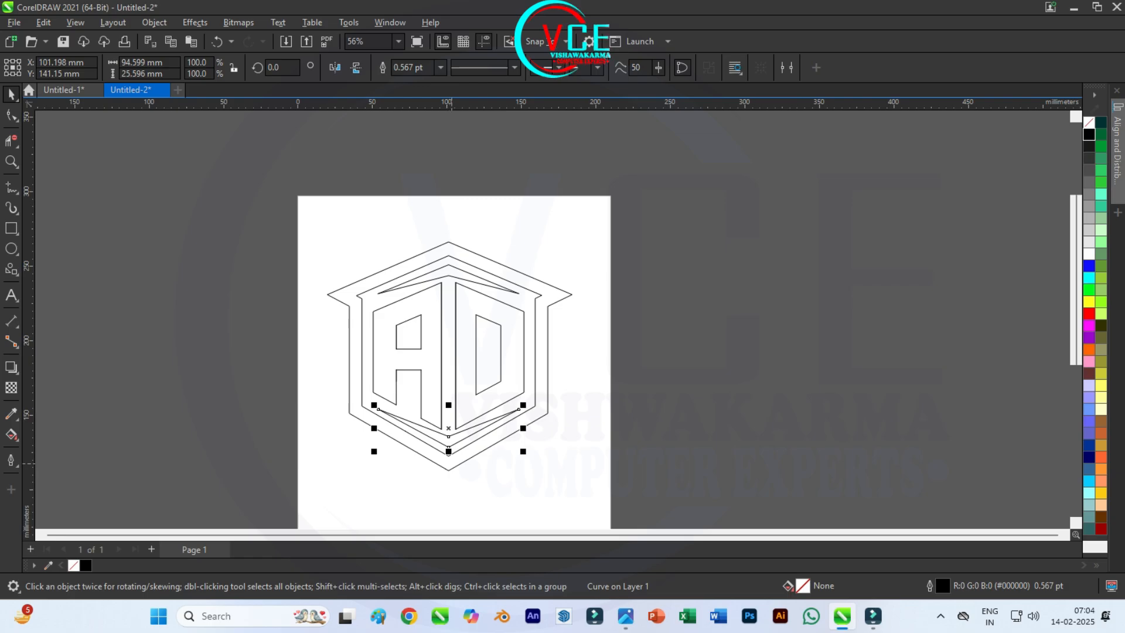
{"action": "scroll", "coordinate": [450, 454], "scroll_direction": "up", "scroll_amount": 4}
{"action": "key", "text": "Down"}
{"action": "key", "text": "Down"}
{"action": "key", "text": "Down"}
{"action": "key", "text": "Down"}
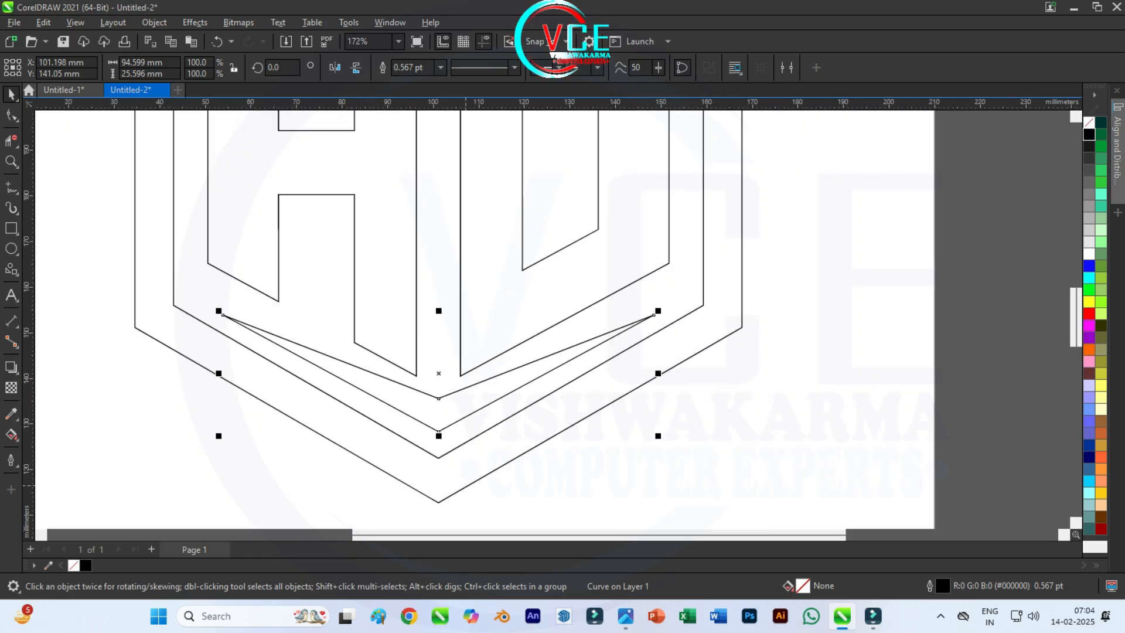
{"action": "scroll", "coordinate": [471, 471], "scroll_direction": "down", "scroll_amount": 2}
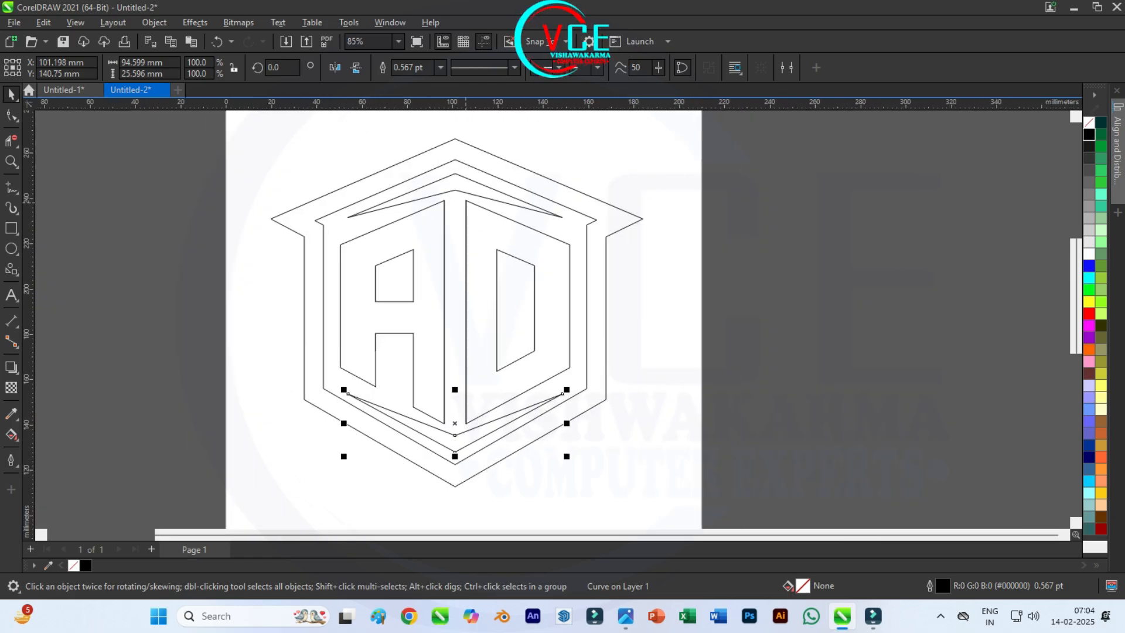
{"action": "scroll", "coordinate": [466, 146], "scroll_direction": "up", "scroll_amount": 3}
{"action": "scroll", "coordinate": [452, 170], "scroll_direction": "down", "scroll_amount": 2}
{"action": "scroll", "coordinate": [456, 210], "scroll_direction": "up", "scroll_amount": 2}
{"action": "scroll", "coordinate": [456, 208], "scroll_direction": "down", "scroll_amount": 2}
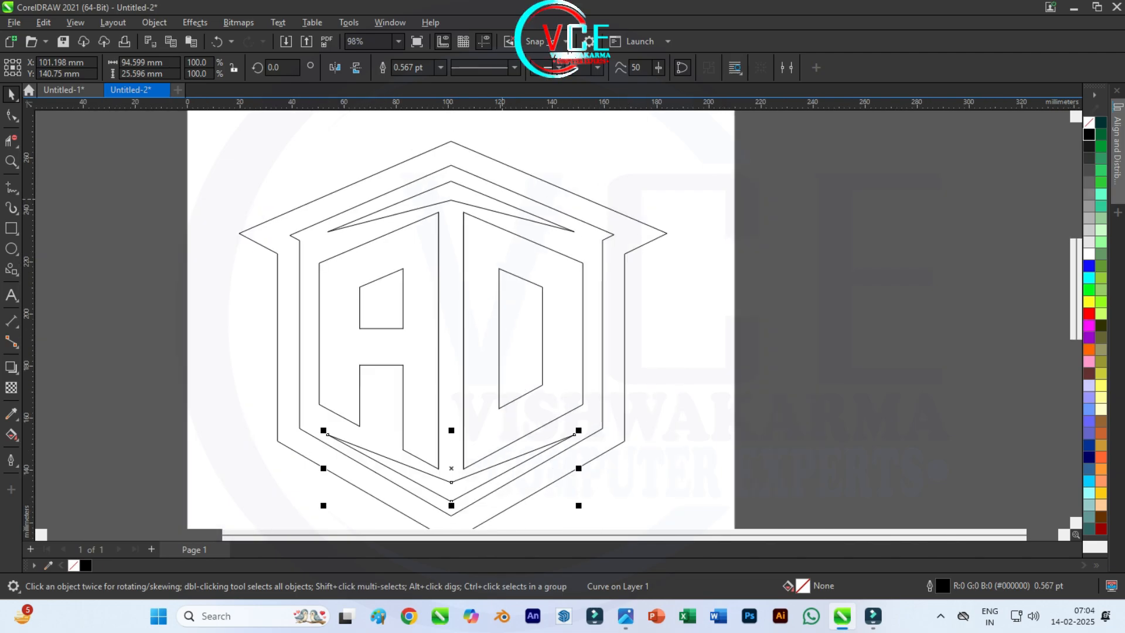
{"action": "key", "text": "Escape"}
{"action": "key", "text": "F10"}
{"action": "scroll", "coordinate": [427, 217], "scroll_direction": "up", "scroll_amount": 1}
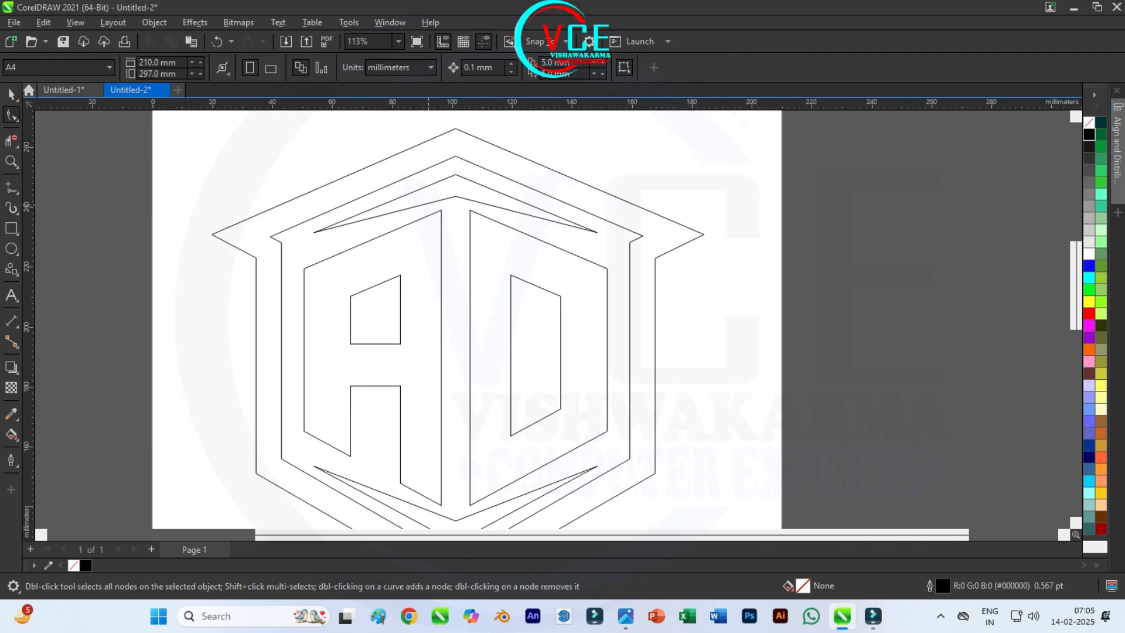
{"action": "scroll", "coordinate": [425, 190], "scroll_direction": "down", "scroll_amount": 3}
{"action": "key", "text": "space"}
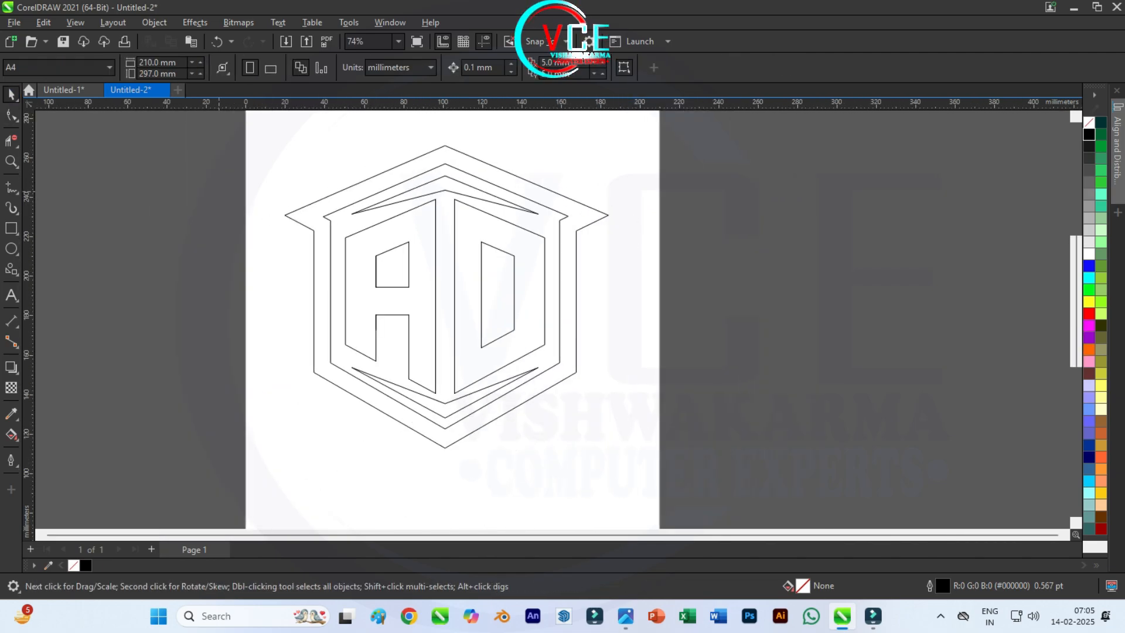
Step: Use Smart Fill to fill the frame, the upper chevron, the letters A and D, and the bottom chevron with dark brown (#1C1200)
{"action": "left_click_drag", "start_coordinate": [280, 121], "coordinate": [658, 450]}
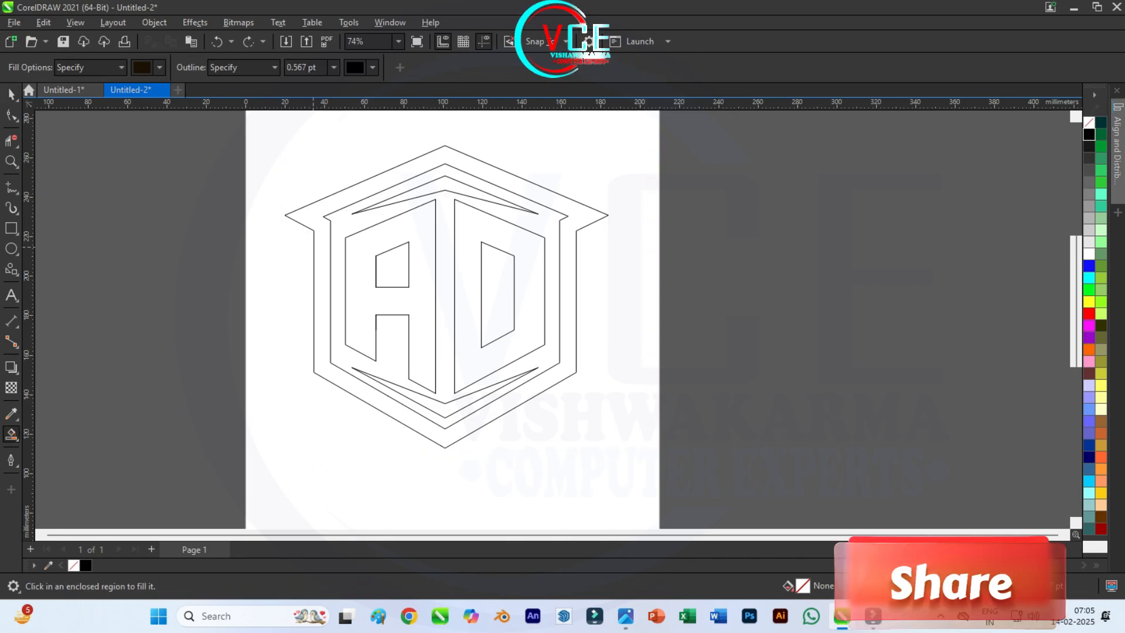
{"action": "left_click", "coordinate": [320, 245]}
{"action": "left_click", "coordinate": [436, 185]}
{"action": "left_click", "coordinate": [417, 227]}
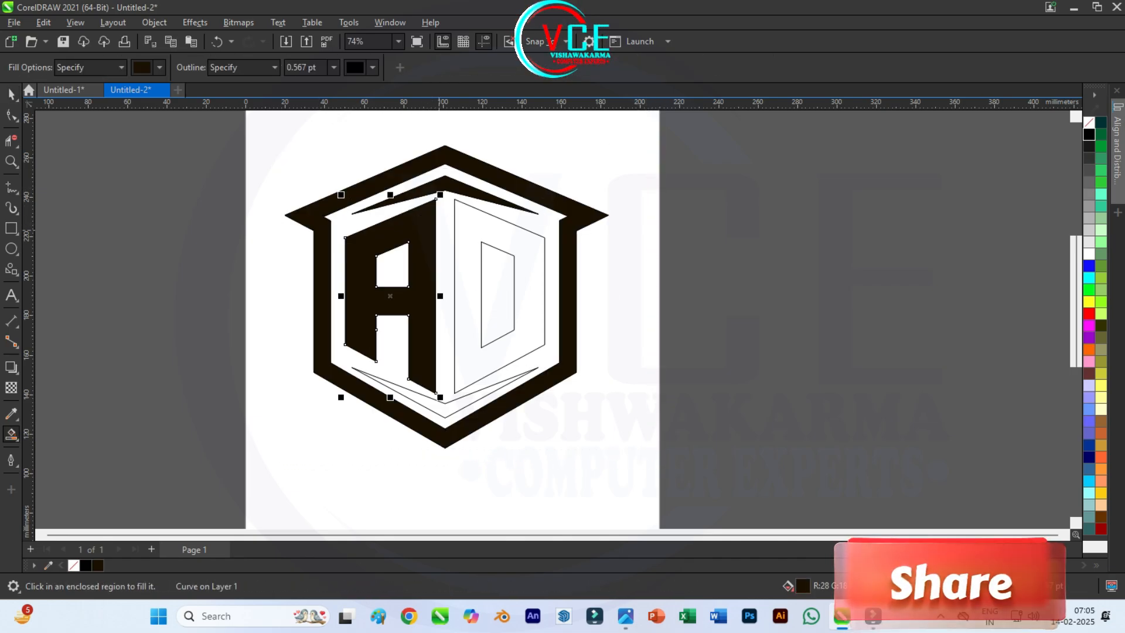
{"action": "left_click", "coordinate": [484, 227]}
{"action": "left_click", "coordinate": [443, 411]}
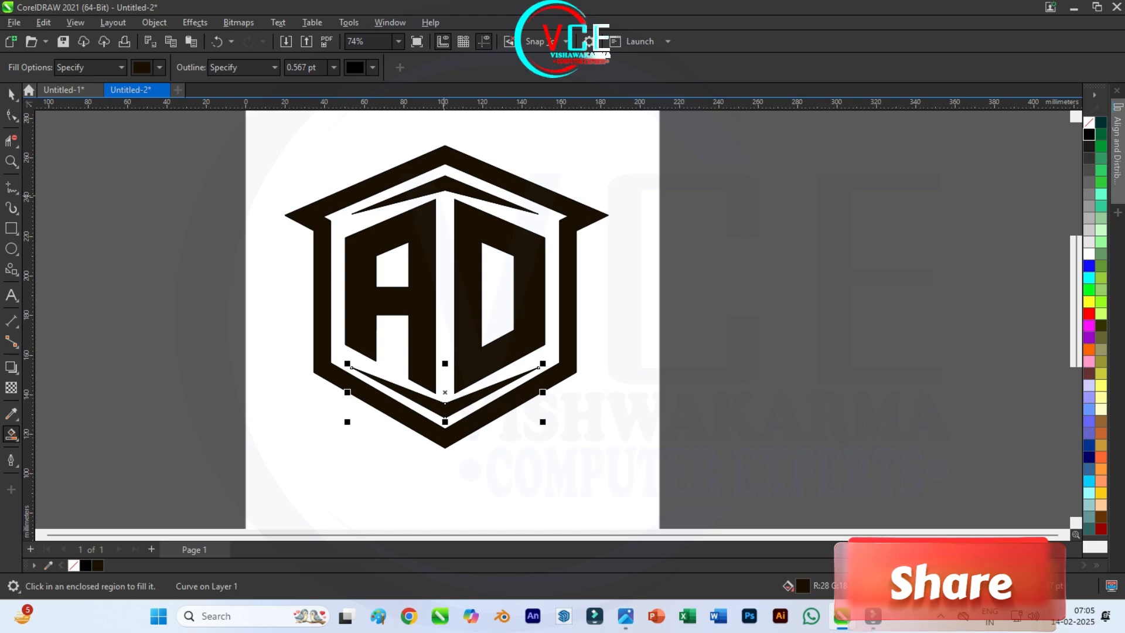
{"action": "scroll", "coordinate": [442, 177], "scroll_direction": "up", "scroll_amount": 1}
{"action": "key", "text": "space"}
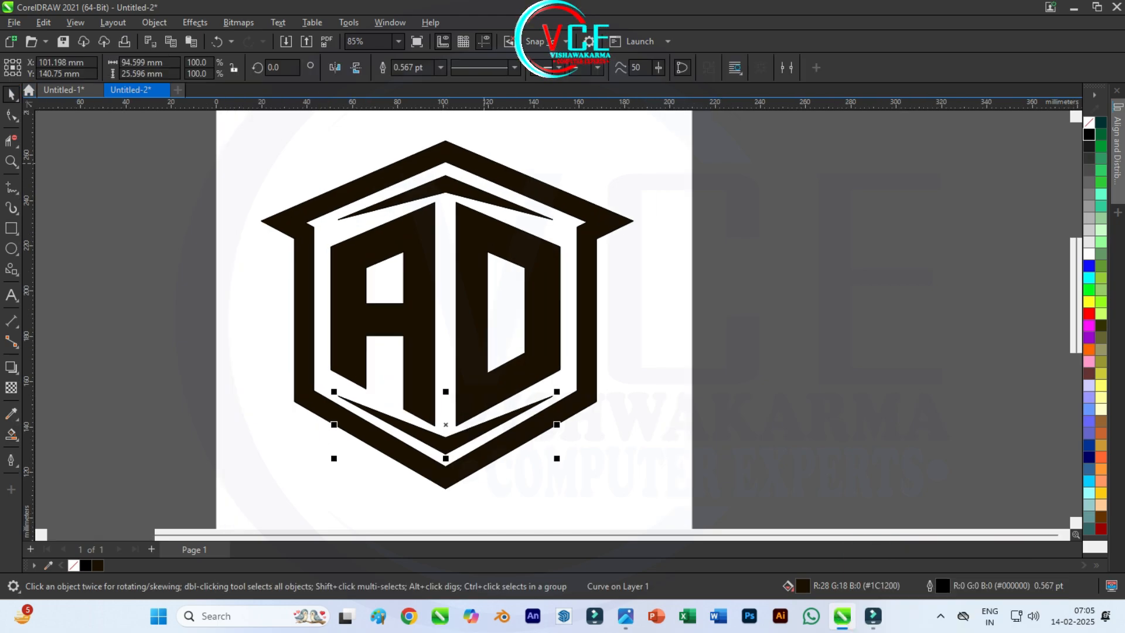
{"action": "key", "text": "Escape"}
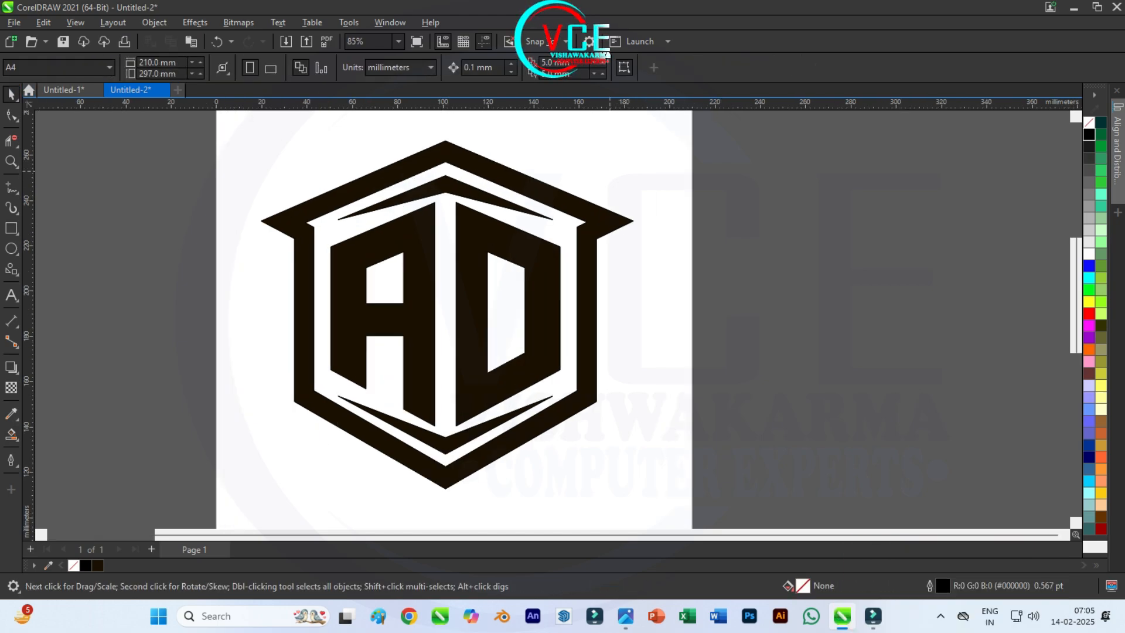
Step: Apply a horizontal black-to-white fountain fill across the full width of the combined logo
{"action": "key", "text": "F10"}
{"action": "left_click", "coordinate": [482, 251]}
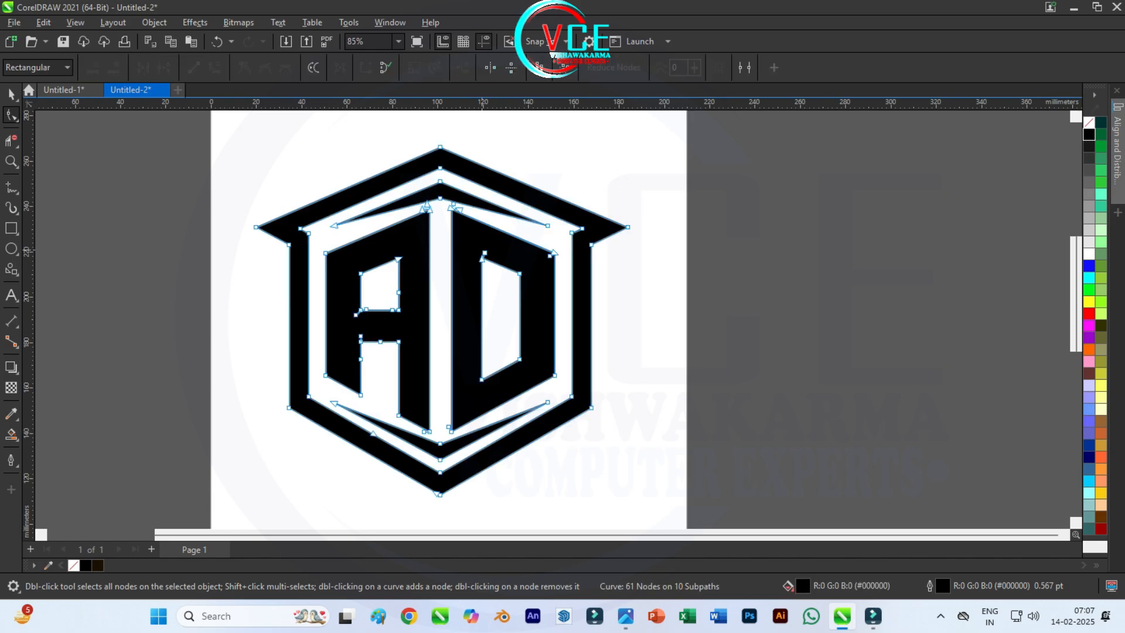
{"action": "key", "text": "space"}
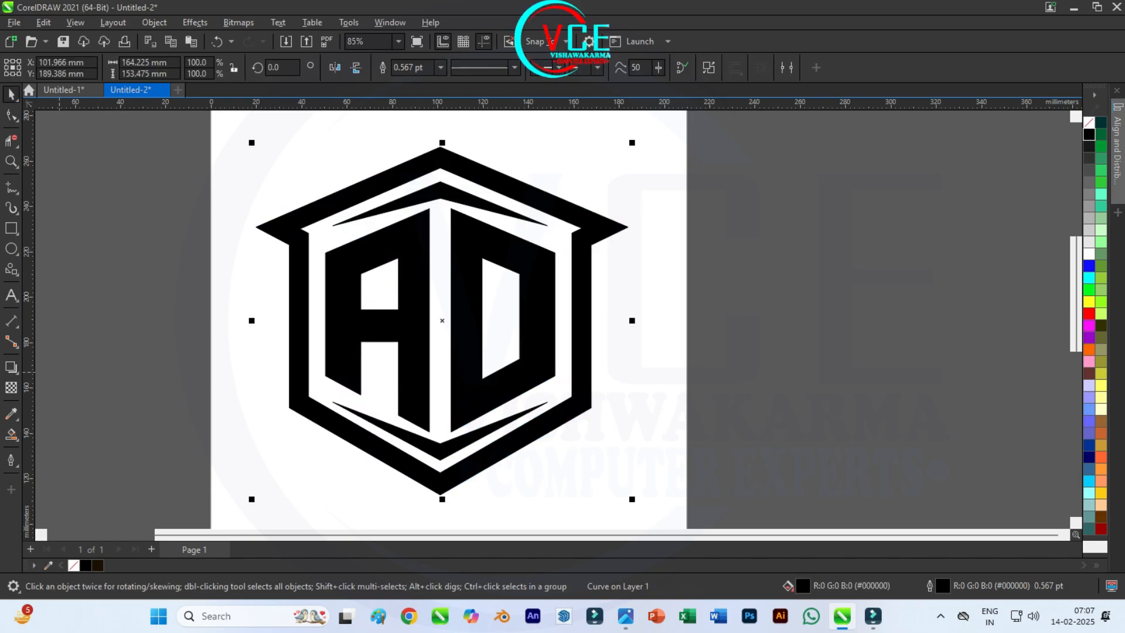
{"action": "left_click", "coordinate": [12, 434]}
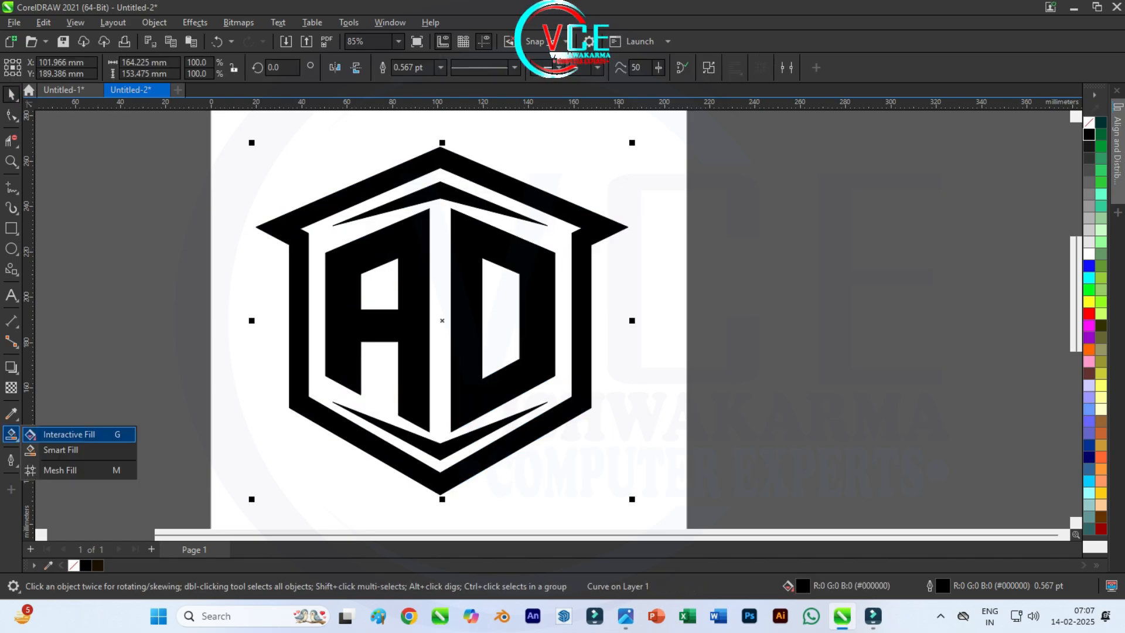
{"action": "left_click", "coordinate": [58, 433]}
{"action": "left_click_drag", "start_coordinate": [256, 320], "coordinate": [628, 321]}
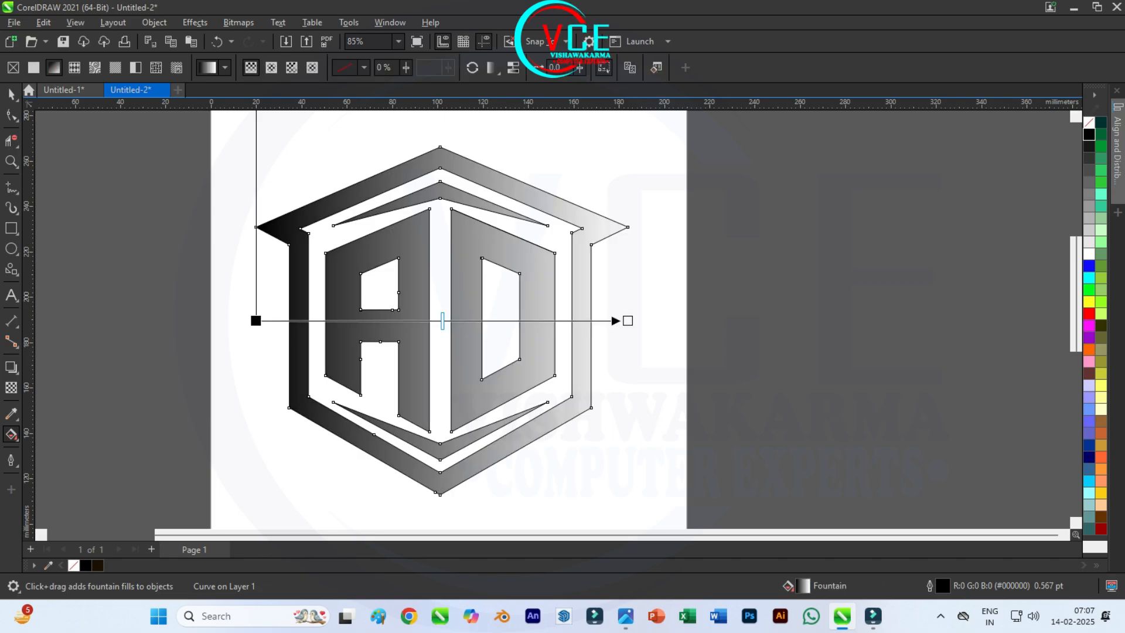
Step: Replace the logo's fill with the red banded preset fountain fill running vertically
{"action": "left_click", "coordinate": [208, 67]}
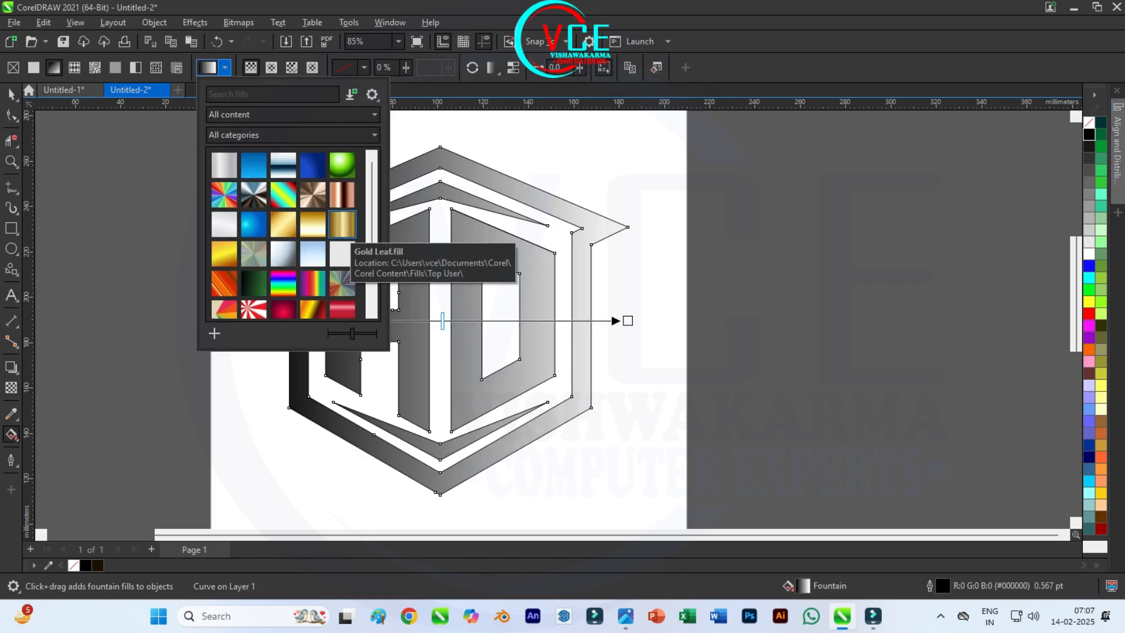
{"action": "scroll", "coordinate": [313, 269], "scroll_direction": "down", "scroll_amount": 1}
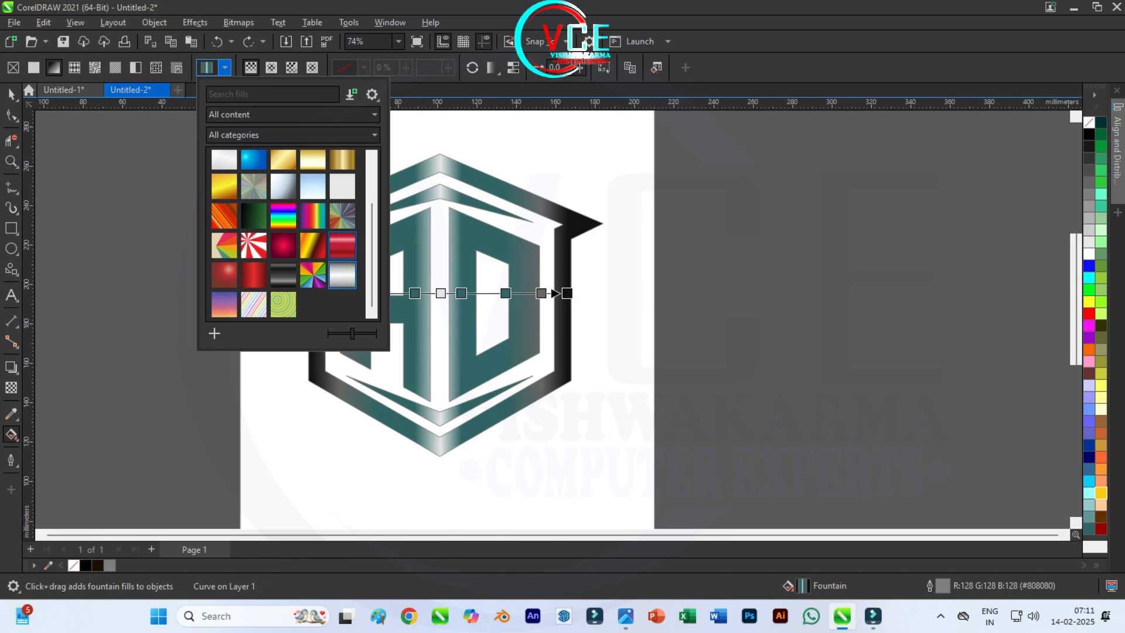
{"action": "left_click", "coordinate": [342, 245]}
{"action": "left_click", "coordinate": [451, 176]}
{"action": "scroll", "coordinate": [451, 175], "scroll_direction": "up", "scroll_amount": 3}
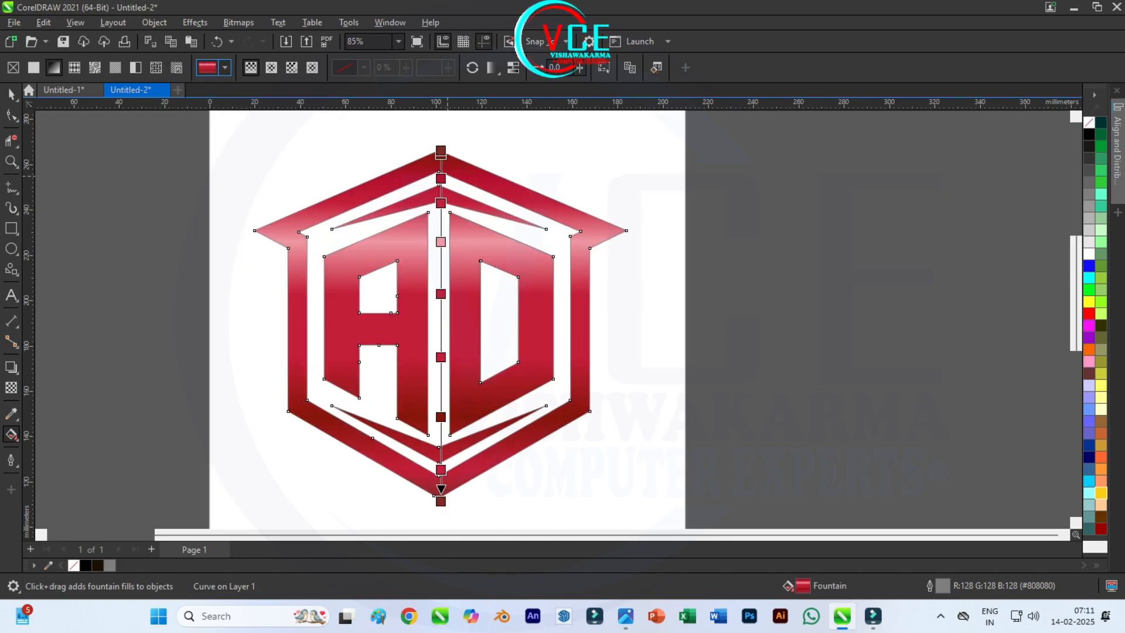
Step: Recolor five stops of the logo's vertical gradient, from top to bottom, as blue, magenta, golden yellow, bright red and dark navy
{"action": "left_click_drag", "start_coordinate": [1089, 265], "coordinate": [436, 180]}
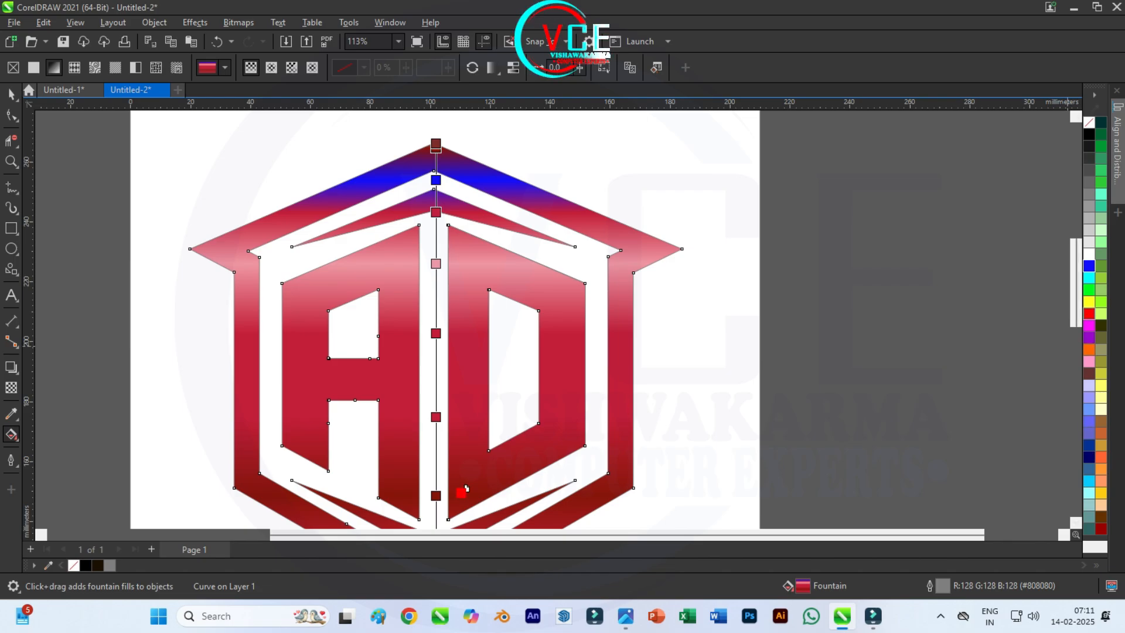
{"action": "left_click_drag", "start_coordinate": [465, 488], "coordinate": [436, 495]}
{"action": "scroll", "coordinate": [463, 328], "scroll_direction": "down", "scroll_amount": 2}
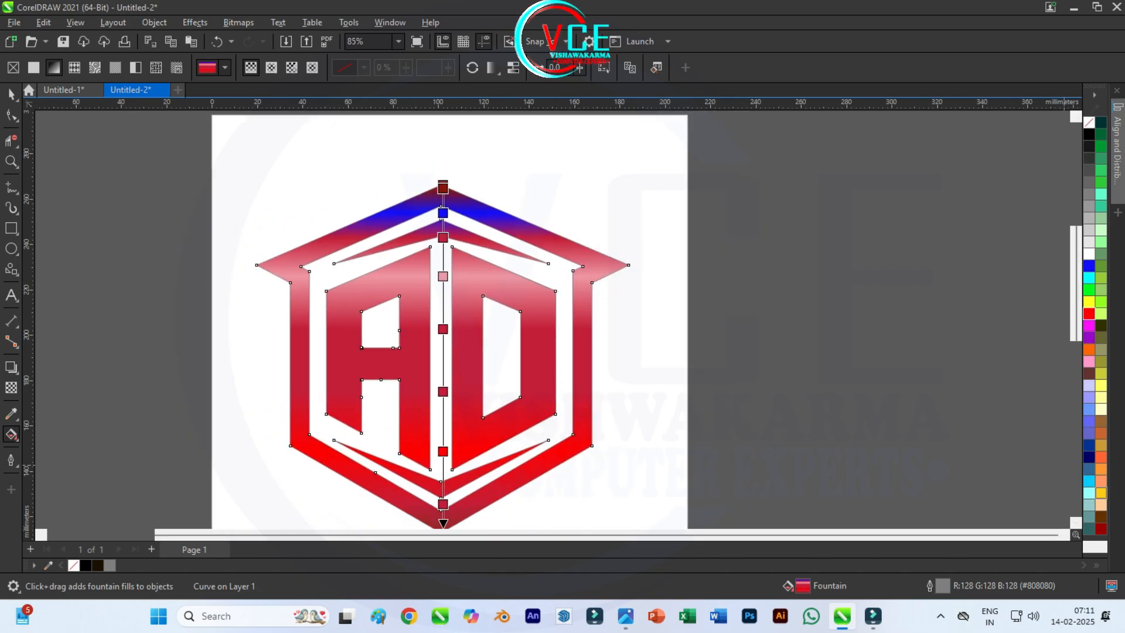
{"action": "left_click_drag", "start_coordinate": [597, 353], "coordinate": [450, 392]}
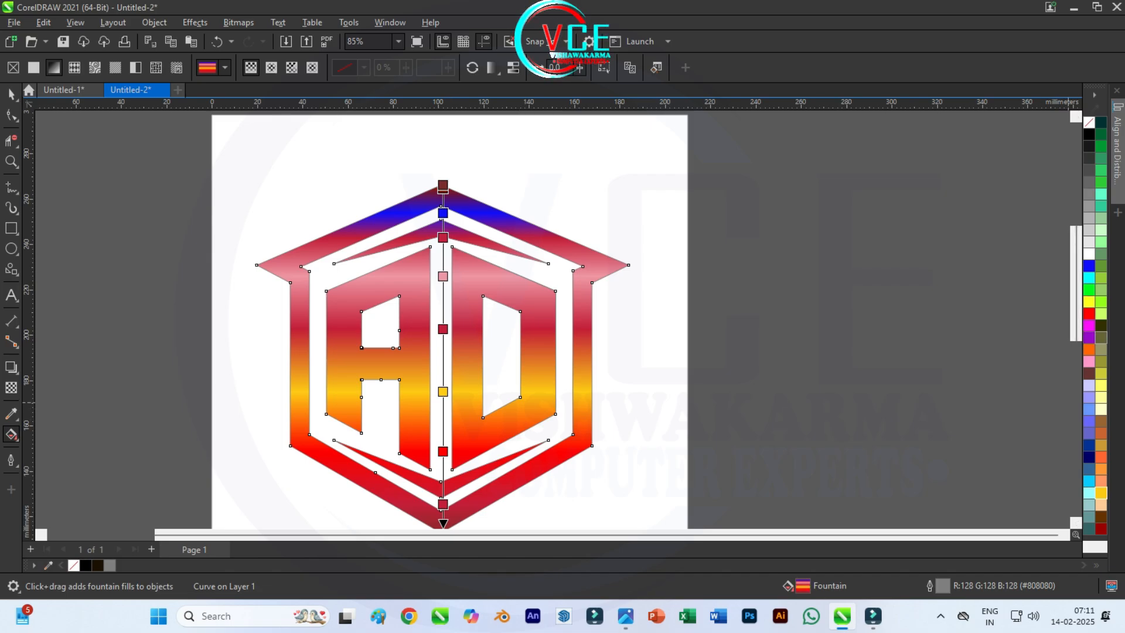
{"action": "left_click_drag", "start_coordinate": [1026, 325], "coordinate": [443, 276]}
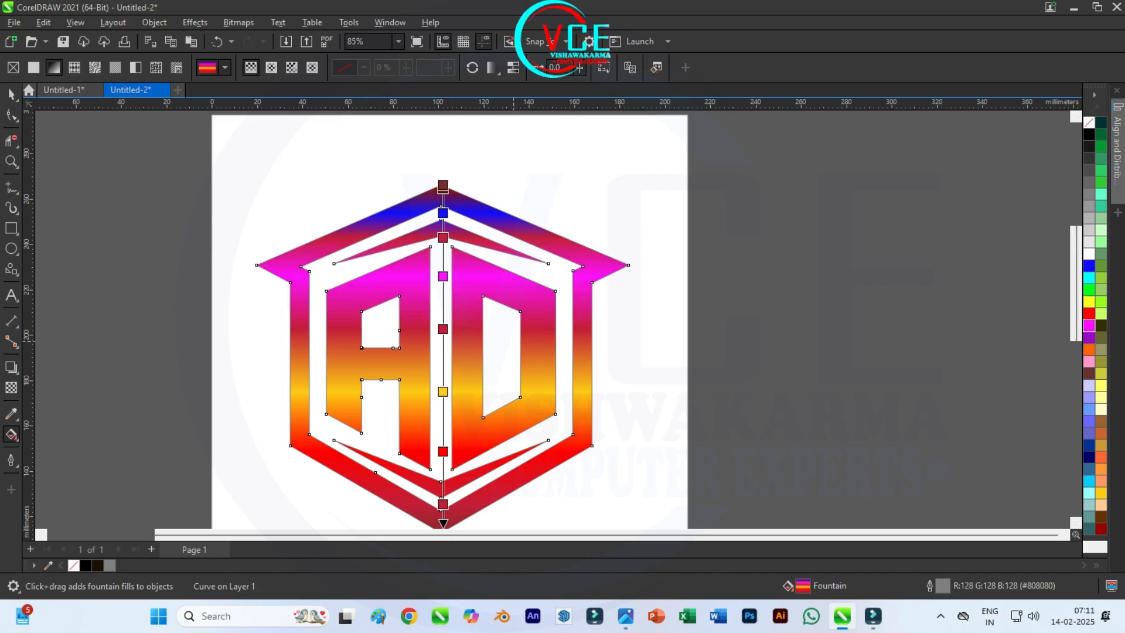
{"action": "left_click_drag", "start_coordinate": [1088, 456], "coordinate": [443, 503]}
{"action": "scroll", "coordinate": [435, 368], "scroll_direction": "up", "scroll_amount": 2}
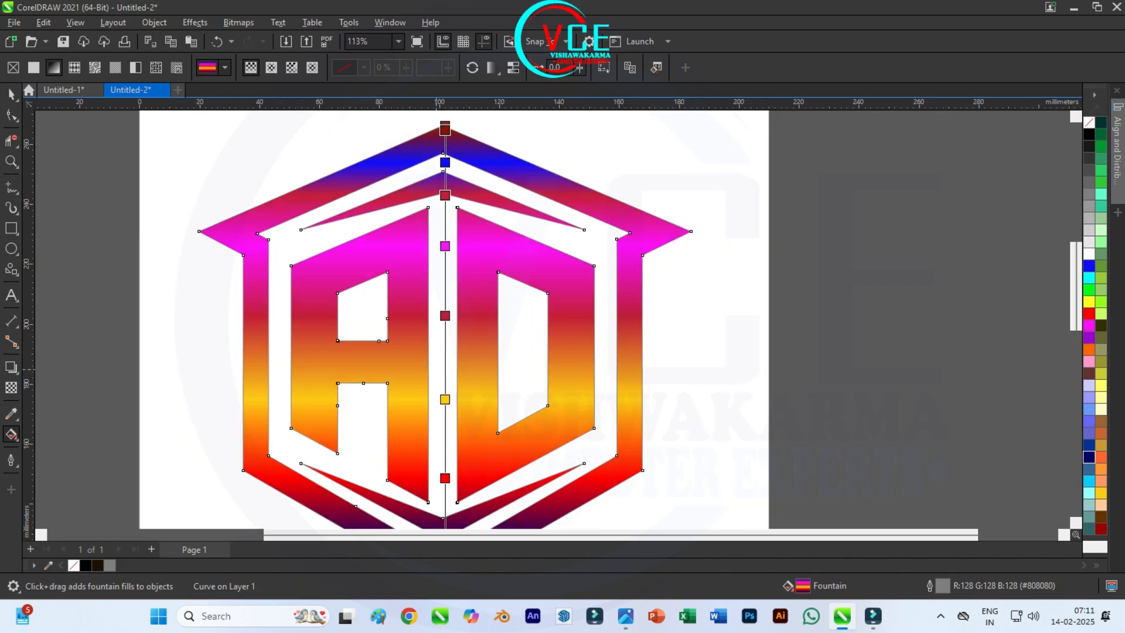
{"action": "scroll", "coordinate": [423, 350], "scroll_direction": "down", "scroll_amount": 2}
Step: Apply the Plastic texture effect to the combined logo with a light direction of 345°
{"action": "key", "text": "space"}
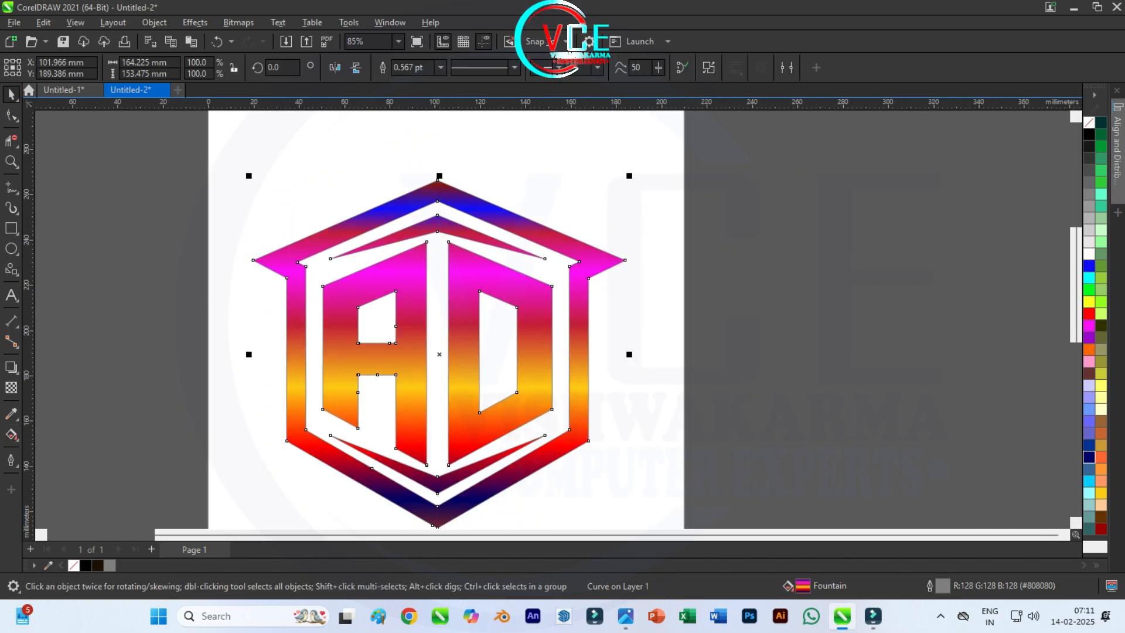
{"action": "left_click", "coordinate": [194, 22]}
{"action": "mouse_move", "coordinate": [222, 261]}
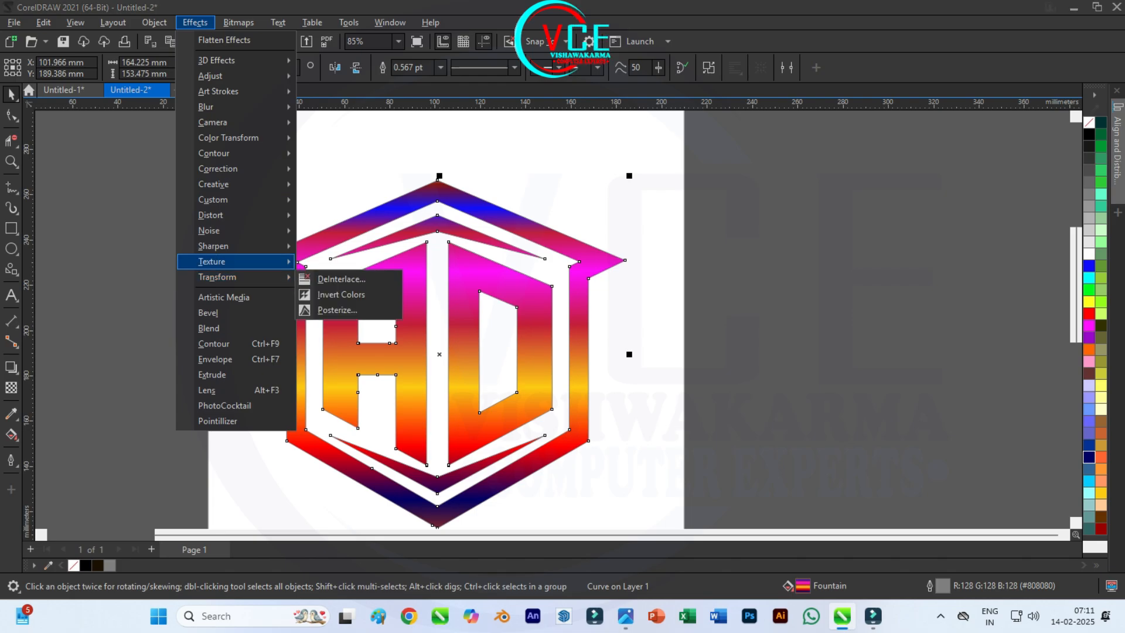
{"action": "left_click", "coordinate": [328, 308]}
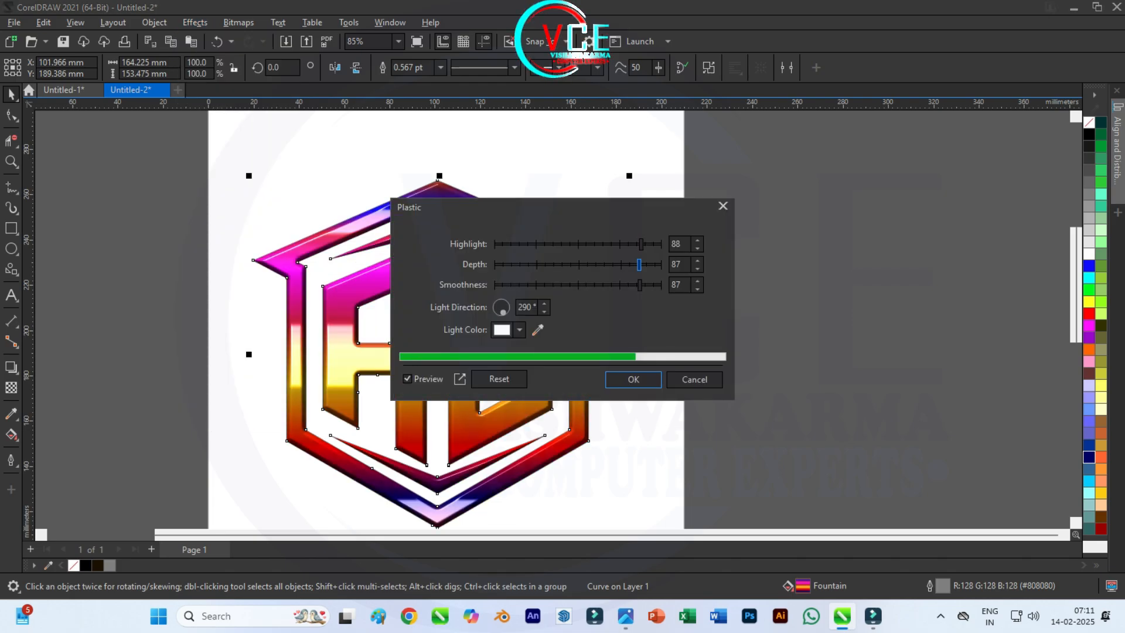
{"action": "left_click_drag", "start_coordinate": [566, 207], "coordinate": [726, 171]}
{"action": "left_click", "coordinate": [666, 273]}
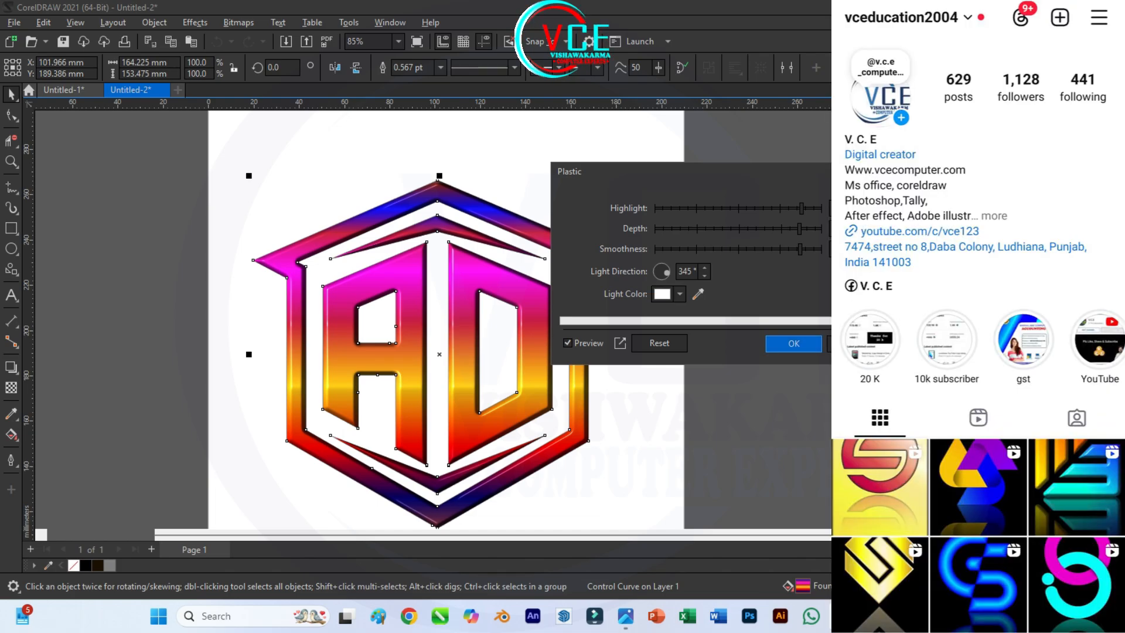
{"action": "left_click", "coordinate": [793, 343]}
{"action": "key", "text": "Escape"}
Step: Duplicate the glossy logo horizontally about 166 mm to the right, beside the original
{"action": "scroll", "coordinate": [439, 217], "scroll_direction": "up", "scroll_amount": 4}
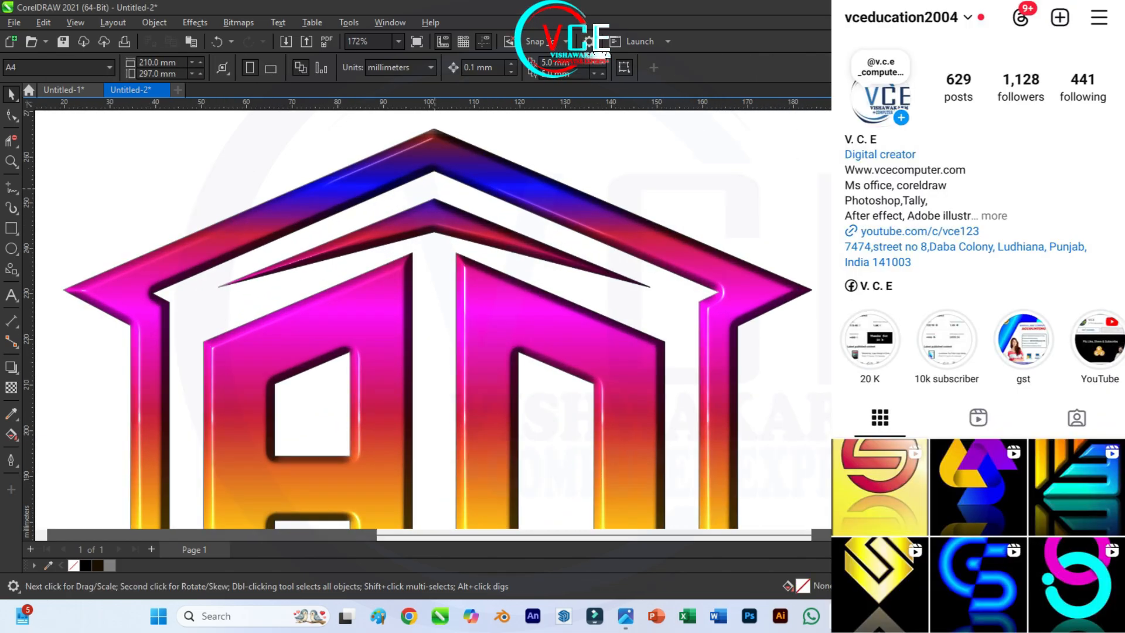
{"action": "scroll", "coordinate": [432, 319], "scroll_direction": "down", "scroll_amount": 4}
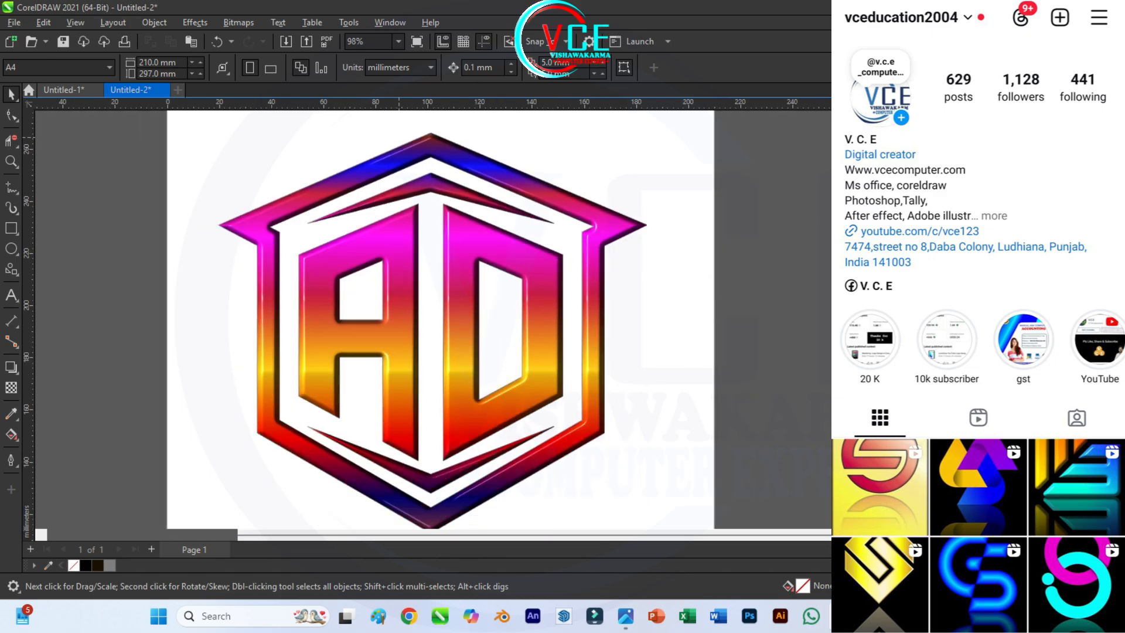
{"action": "scroll", "coordinate": [419, 239], "scroll_direction": "down", "scroll_amount": 2}
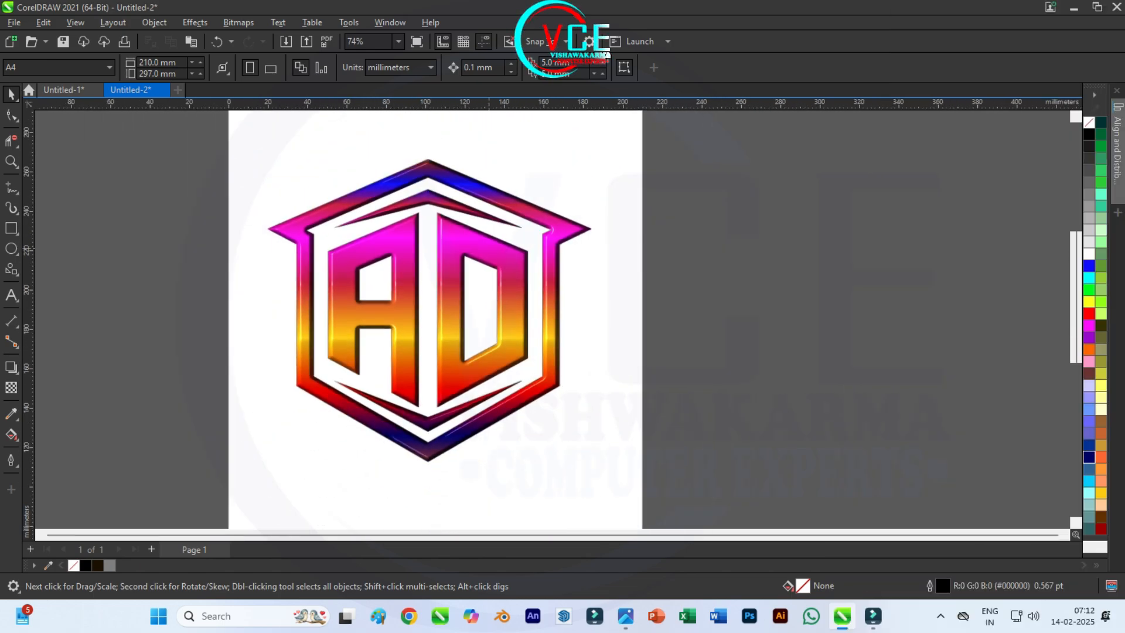
{"action": "scroll", "coordinate": [489, 249], "scroll_direction": "up", "scroll_amount": 1}
{"action": "scroll", "coordinate": [239, 219], "scroll_direction": "down", "scroll_amount": 1}
{"action": "left_click_drag", "start_coordinate": [188, 125], "coordinate": [545, 486]}
{"action": "left_click_drag", "start_coordinate": [352, 281], "coordinate": [679, 282]}
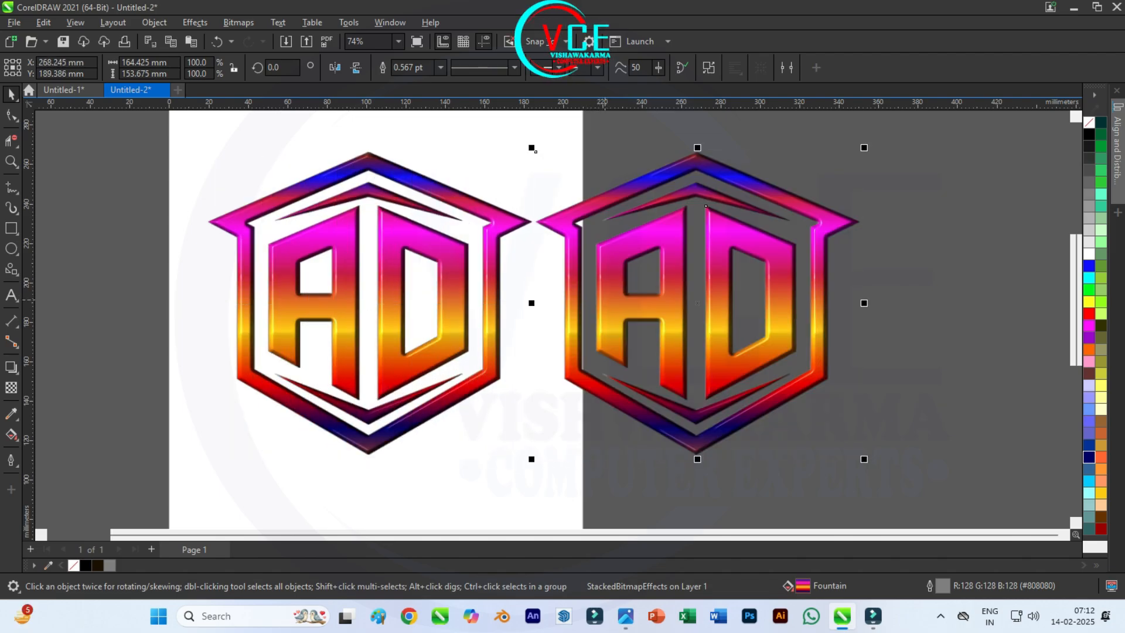
Step: Recolor the duplicate logo with a Hue/Saturation/Lightness adjustment of hue 92, saturation 25 and lightness 8
{"action": "left_click", "coordinate": [195, 23]}
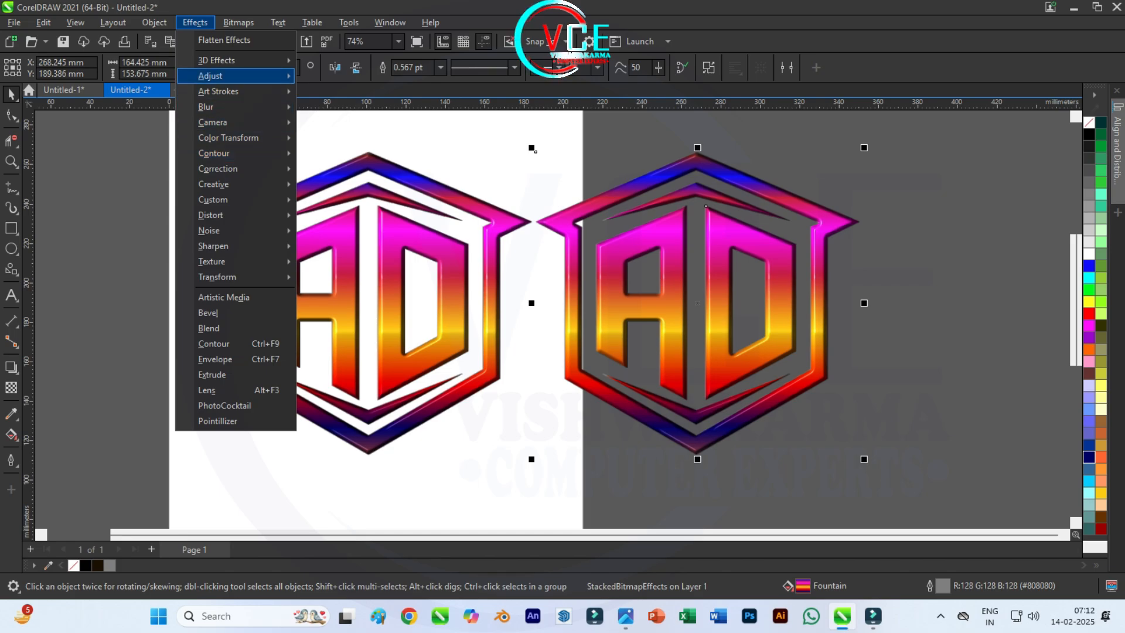
{"action": "mouse_move", "coordinate": [209, 75]}
{"action": "left_click", "coordinate": [367, 237]}
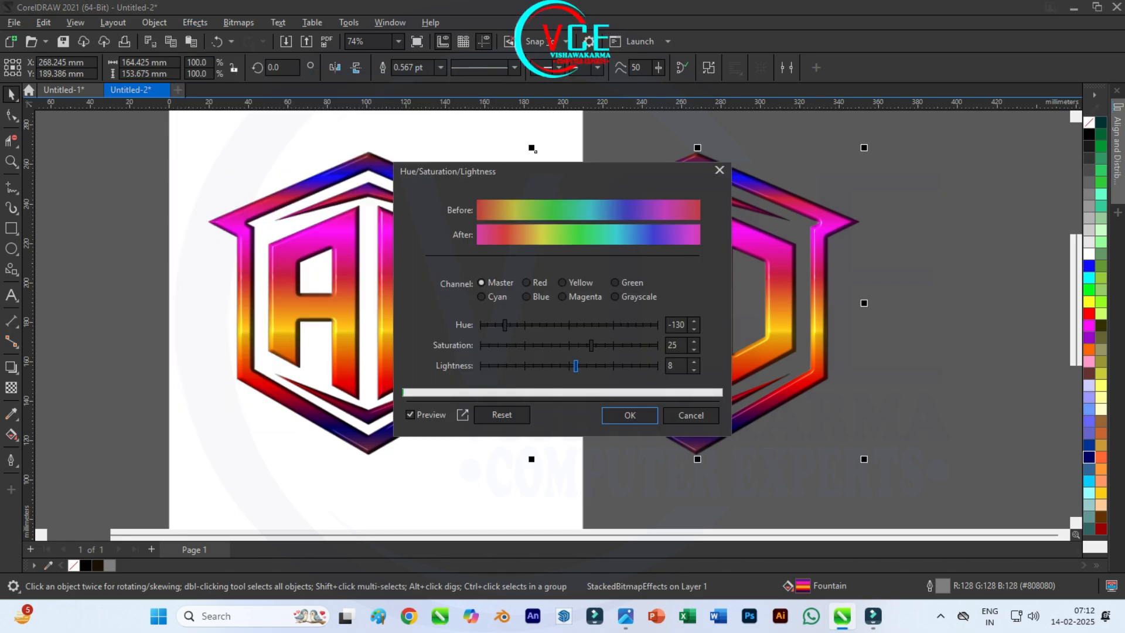
{"action": "left_click_drag", "start_coordinate": [503, 174], "coordinate": [297, 141]}
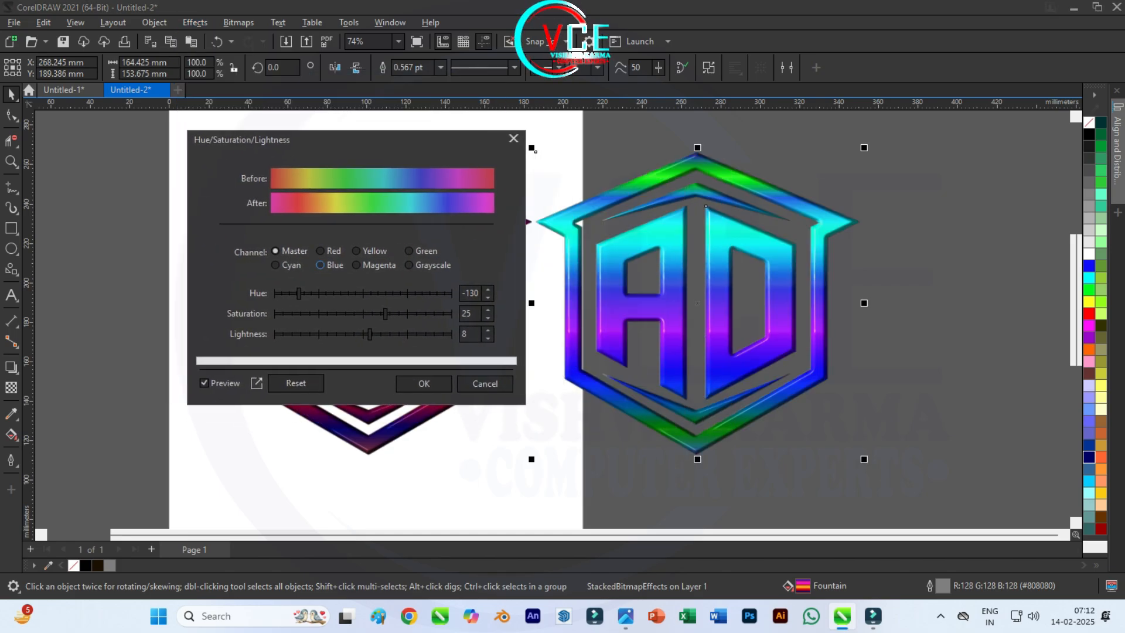
{"action": "left_click_drag", "start_coordinate": [299, 294], "coordinate": [408, 293]}
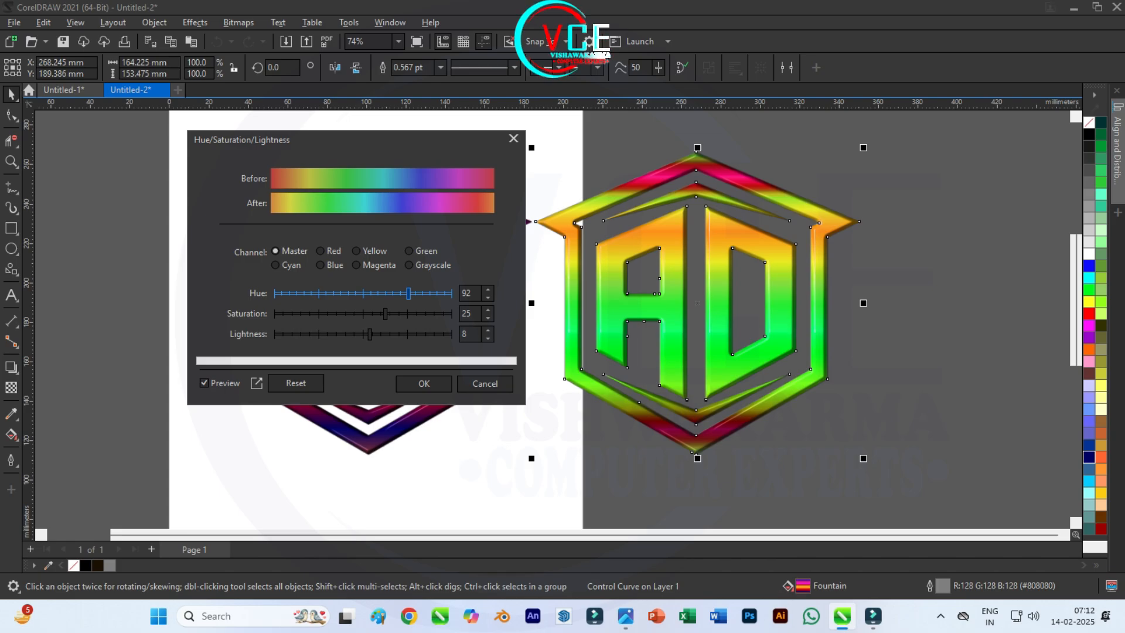
{"action": "left_click", "coordinate": [423, 383]}
Step: Draw a rectangle about 344 × 182 mm covering both logos and fill it with dark navy (#000066)
{"action": "scroll", "coordinate": [392, 300], "scroll_direction": "down", "scroll_amount": 2}
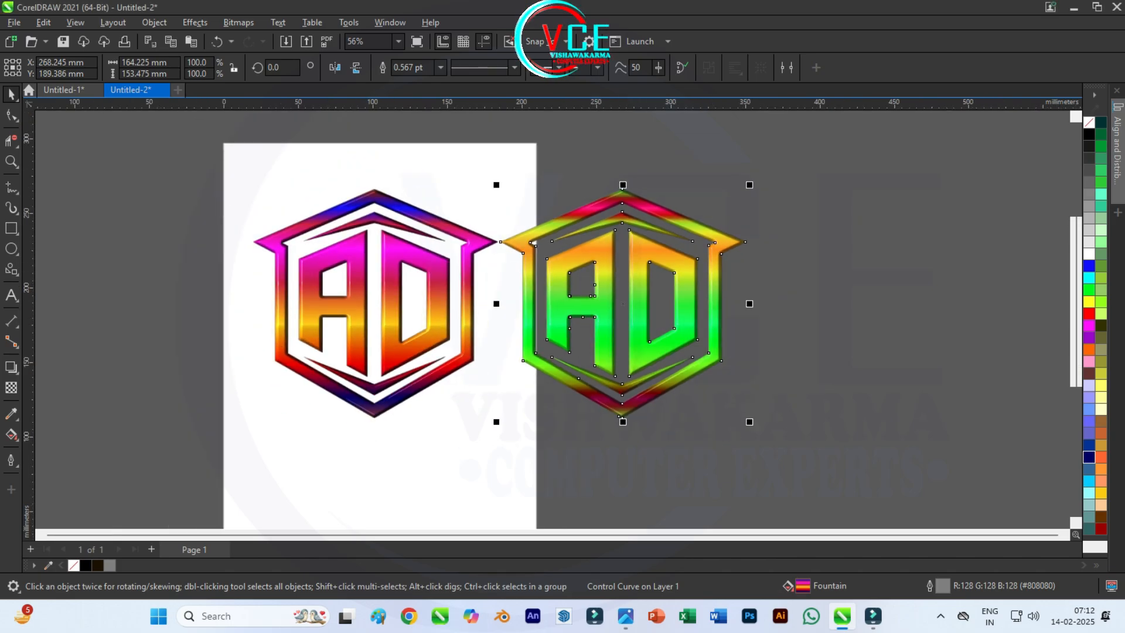
{"action": "key", "text": "F6"}
{"action": "left_click_drag", "start_coordinate": [479, 393], "coordinate": [757, 448]}
{"action": "left_click", "coordinate": [1089, 457]}
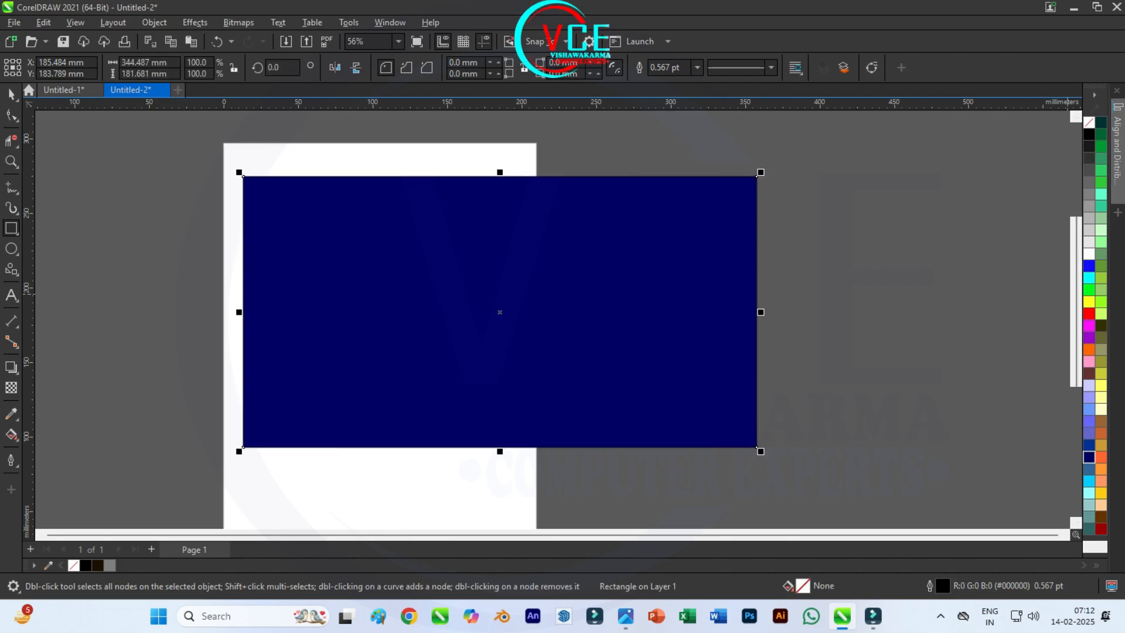
Step: Give the rectangle an elliptical fountain fill with a white center and dark navy edges
{"action": "left_click", "coordinate": [11, 434]}
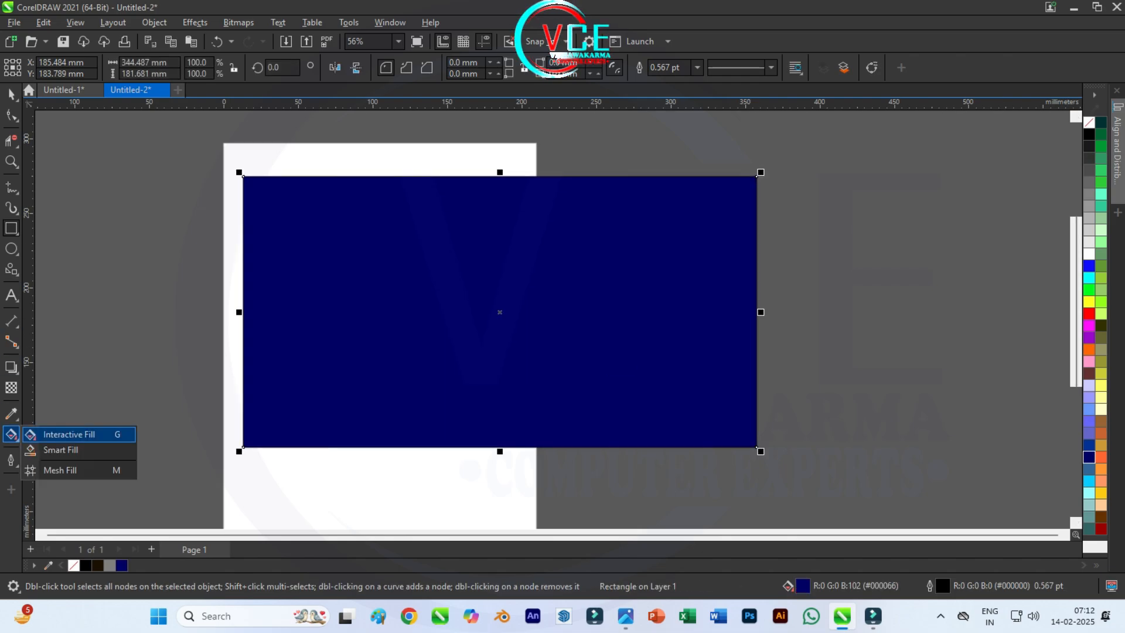
{"action": "left_click", "coordinate": [70, 432]}
{"action": "left_click", "coordinate": [54, 67]}
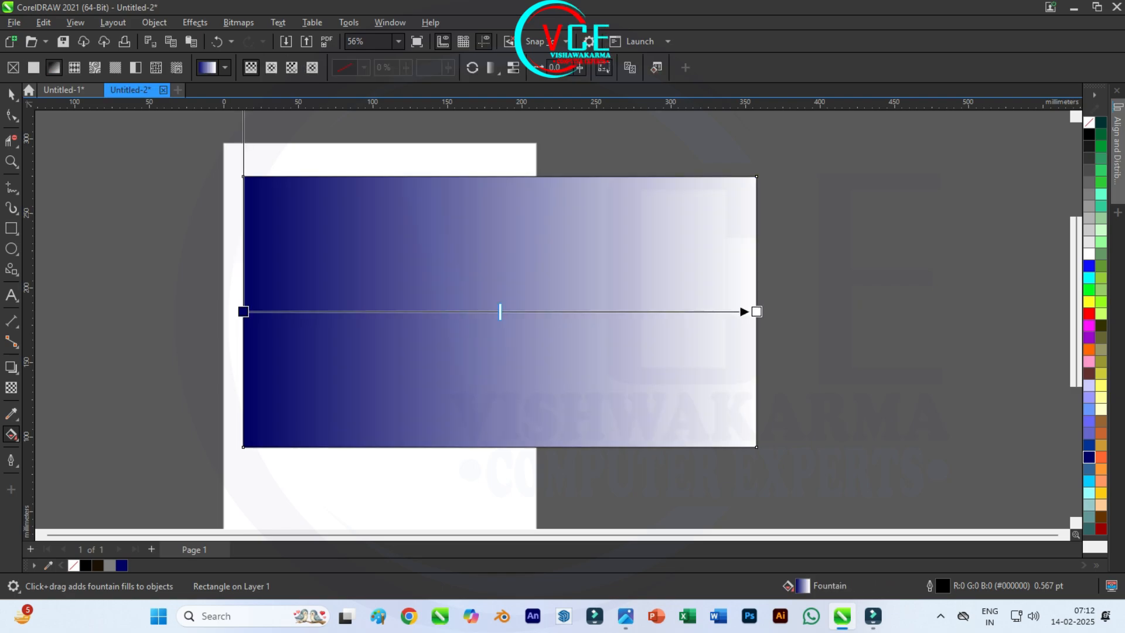
{"action": "left_click", "coordinate": [271, 67]}
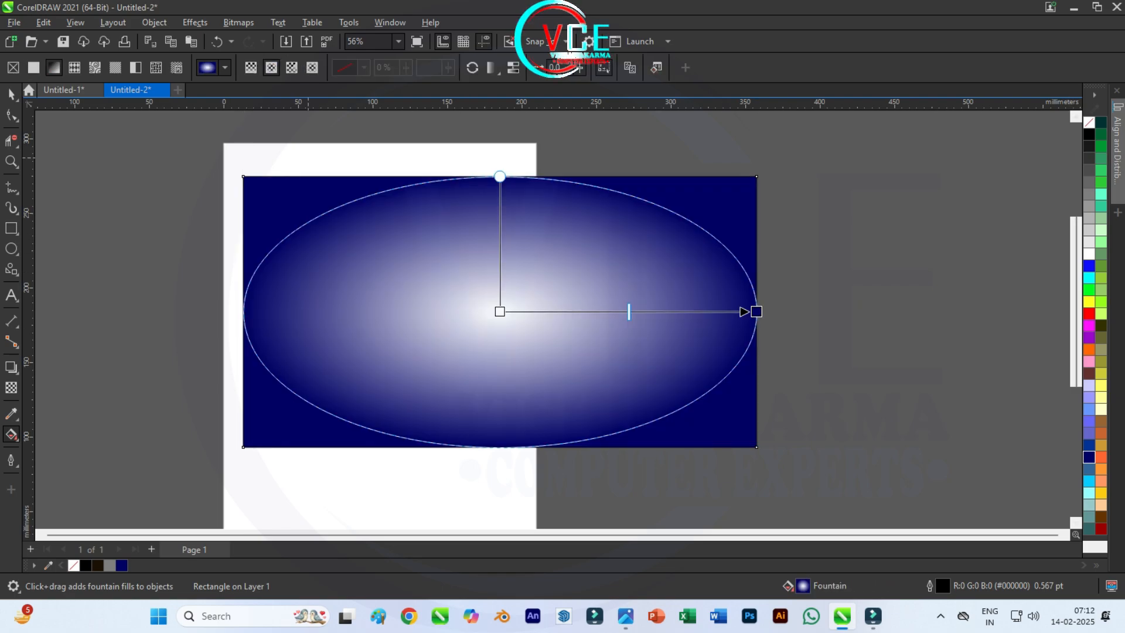
{"action": "key", "text": "space"}
Step: Send the gradient rectangle behind both logos as their background
{"action": "right_click", "coordinate": [440, 201]}
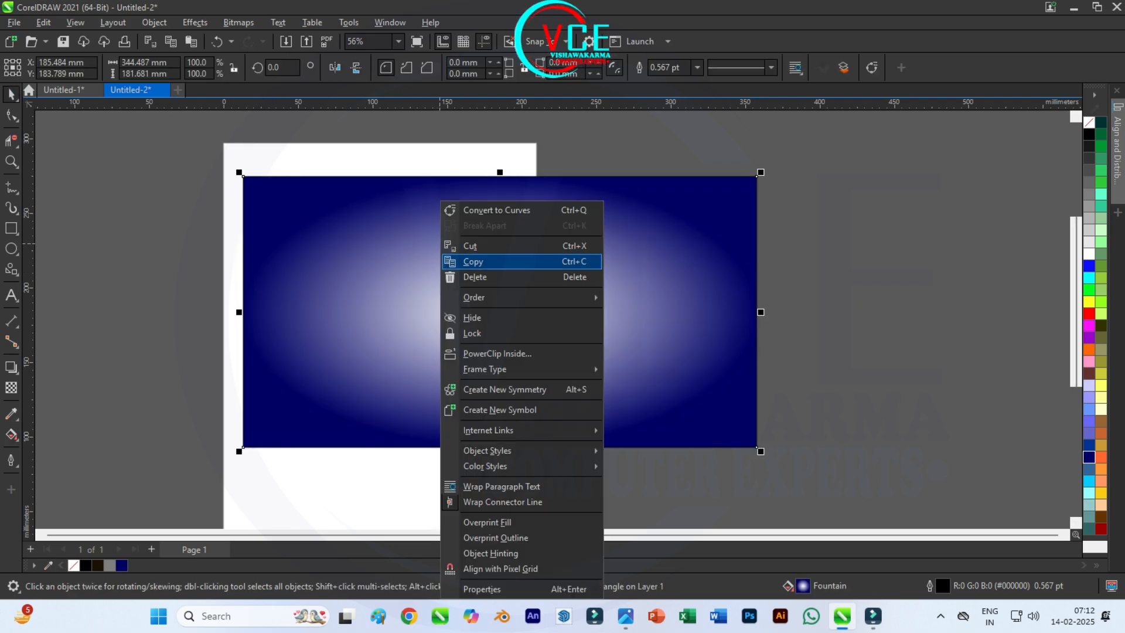
{"action": "mouse_move", "coordinate": [521, 297]}
{"action": "left_click", "coordinate": [662, 315]}
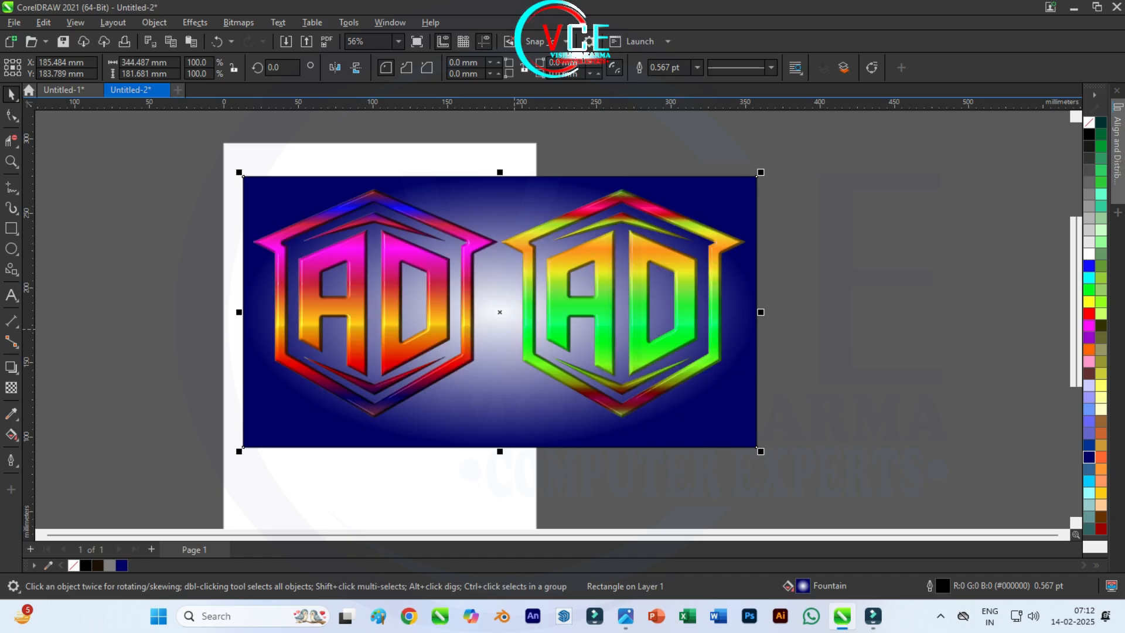
{"action": "key", "text": "Escape"}
Step: Recolor the center of the background rectangle's elliptical gradient magenta
{"action": "scroll", "coordinate": [559, 190], "scroll_direction": "up", "scroll_amount": 1}
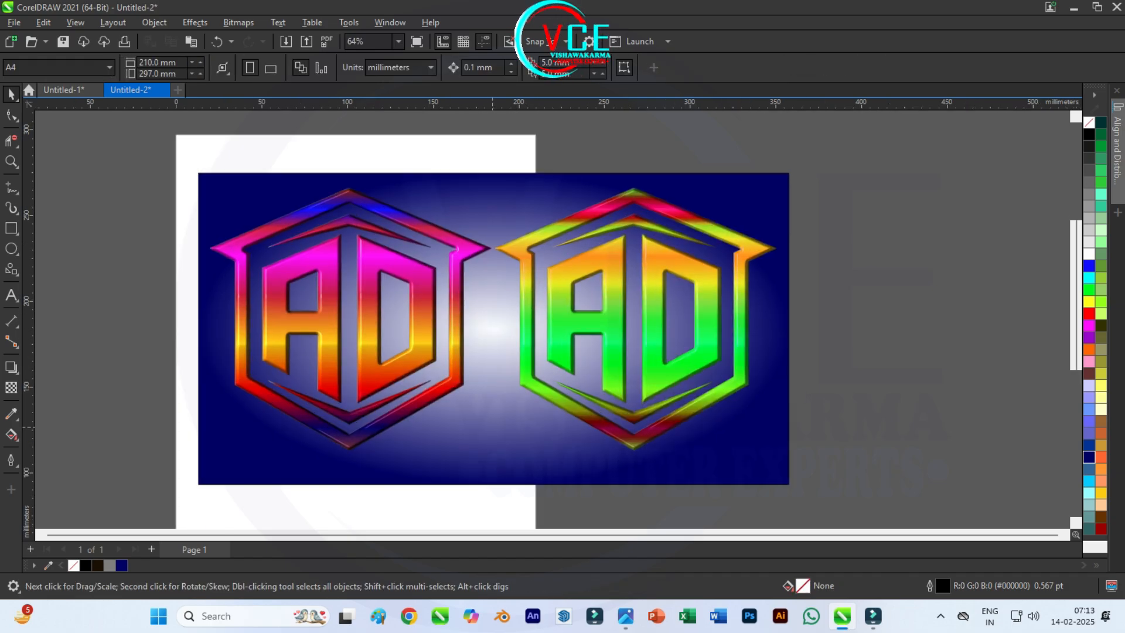
{"action": "left_click", "coordinate": [492, 428]}
{"action": "left_click", "coordinate": [11, 433]}
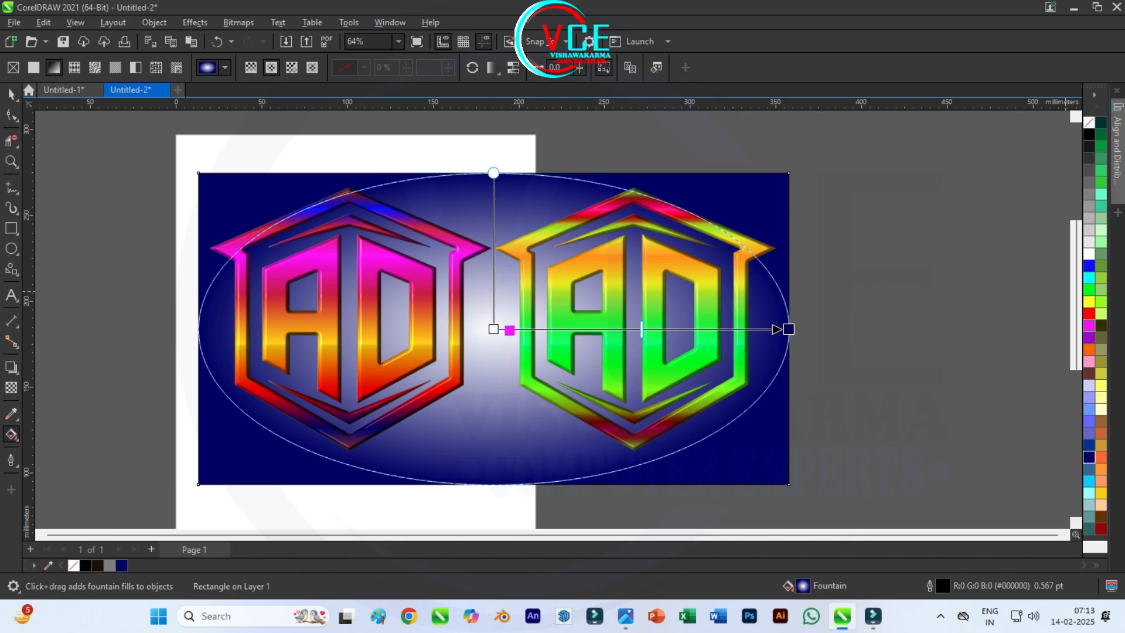
{"action": "left_click_drag", "start_coordinate": [509, 329], "coordinate": [493, 329]}
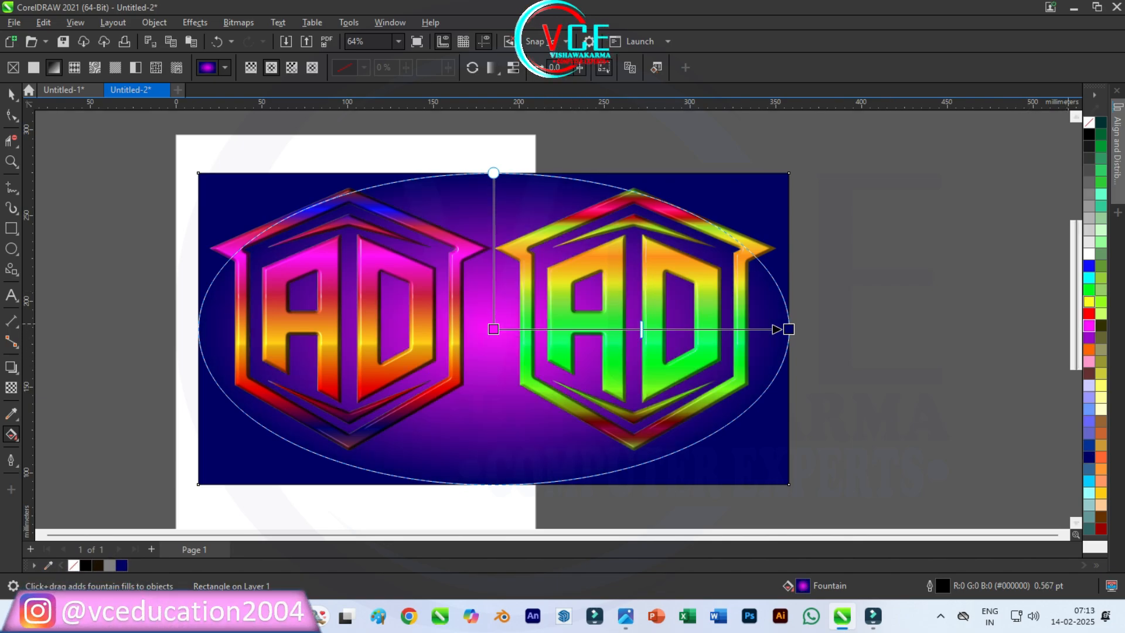
Step: Recolor the center of the background rectangle's elliptical gradient green
{"action": "left_click_drag", "start_coordinate": [1101, 146], "coordinate": [581, 305]}
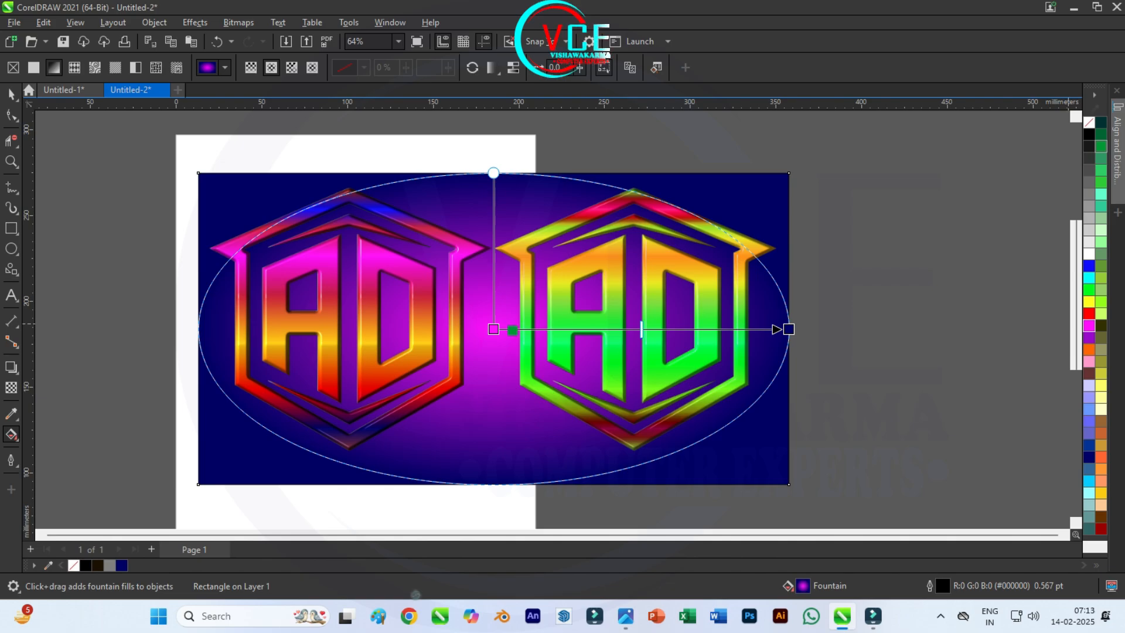
{"action": "left_click_drag", "start_coordinate": [513, 329], "coordinate": [493, 330]}
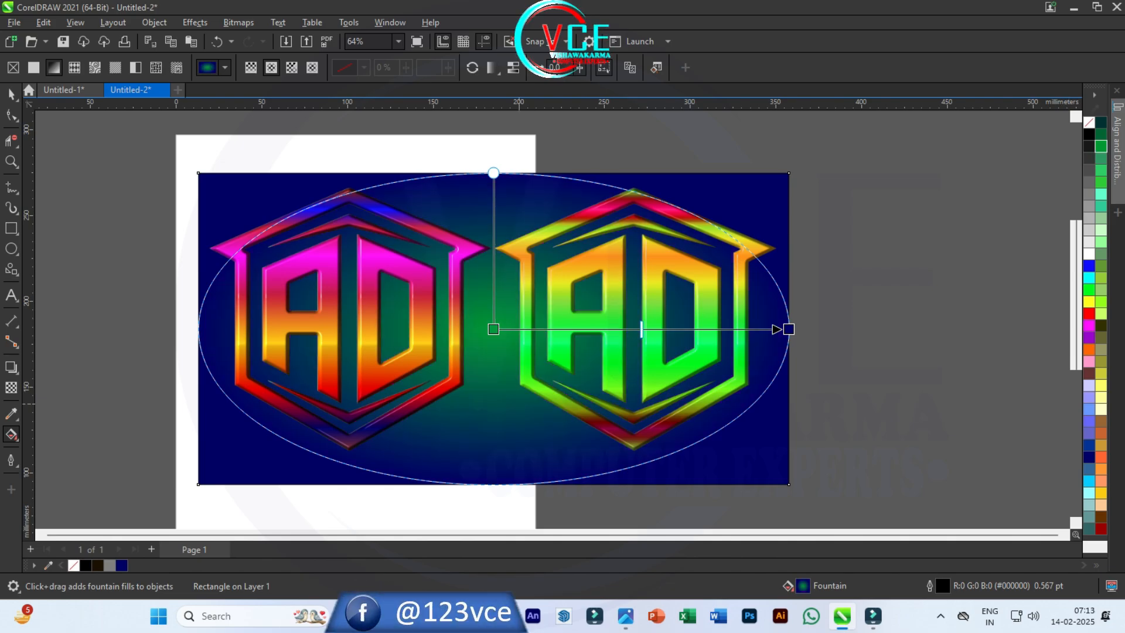
{"action": "left_click", "coordinate": [11, 94]}
{"action": "key", "text": "Escape"}
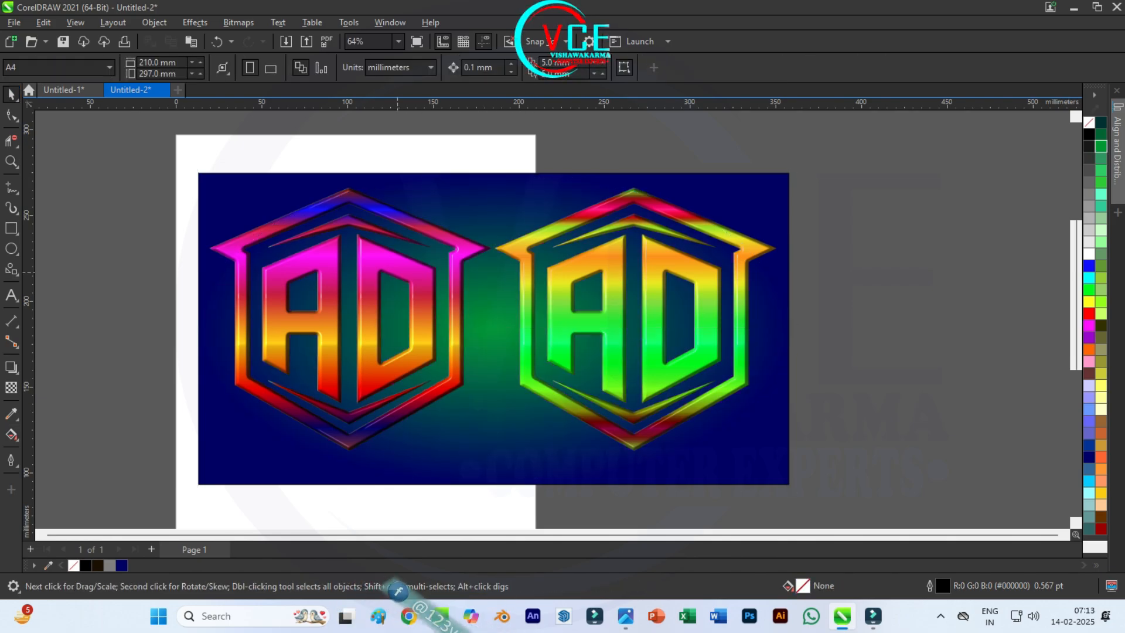
Step: Recolor the outer end of the background rectangle's elliptical gradient dark green
{"action": "scroll", "coordinate": [390, 272], "scroll_direction": "up", "scroll_amount": 2}
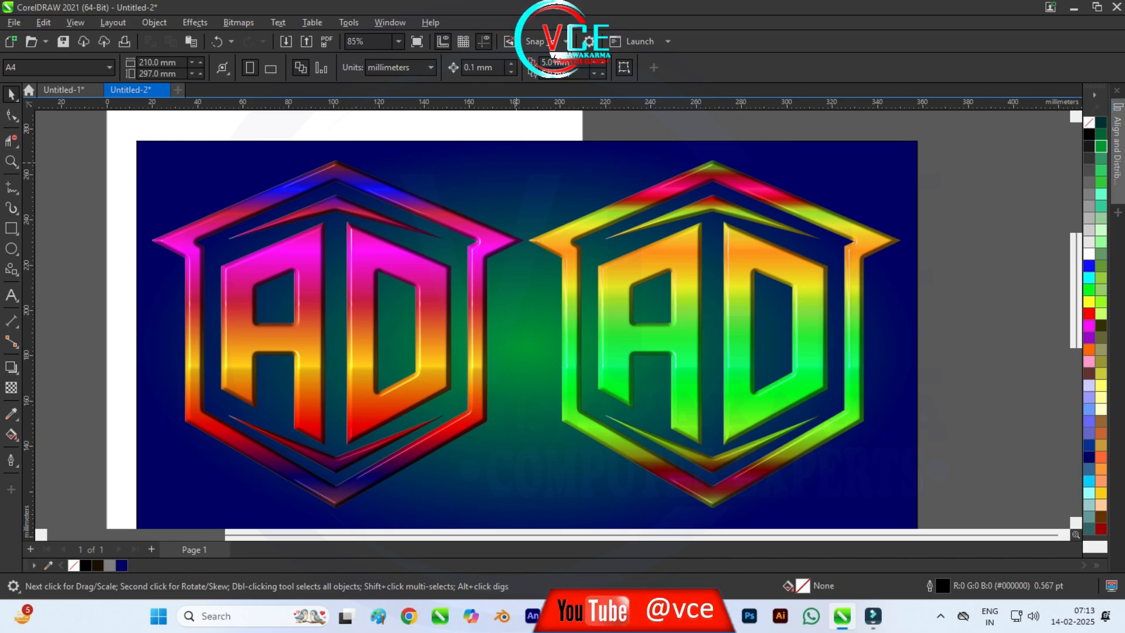
{"action": "left_click", "coordinate": [413, 227]}
{"action": "key", "text": "g"}
{"action": "scroll", "coordinate": [527, 346], "scroll_direction": "down", "scroll_amount": 1}
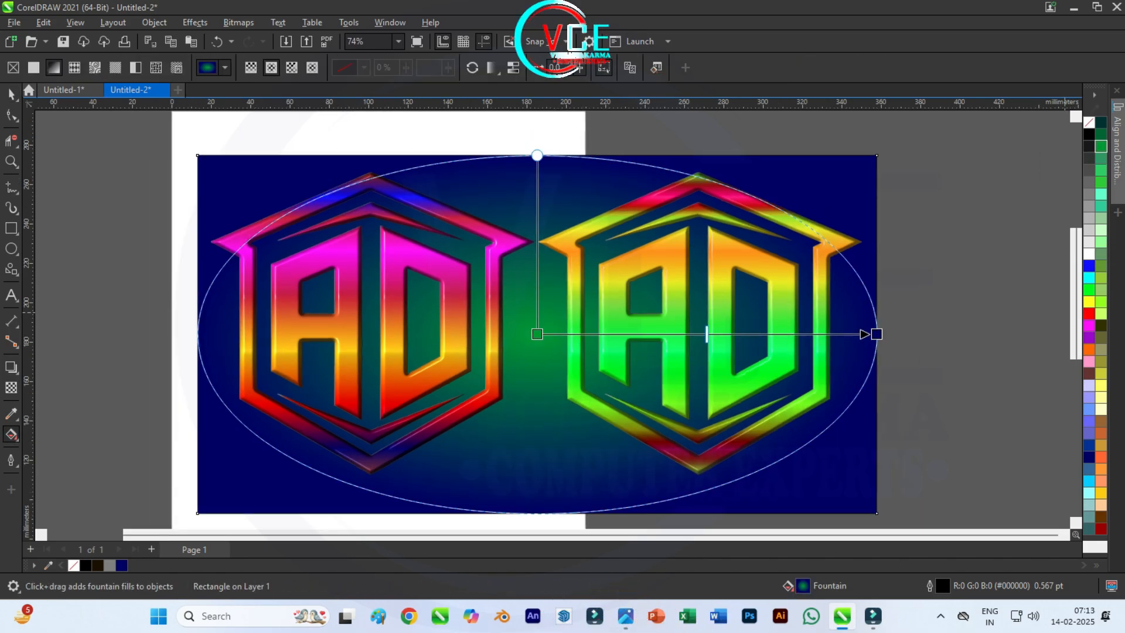
{"action": "left_click_drag", "start_coordinate": [1101, 136], "coordinate": [876, 334]}
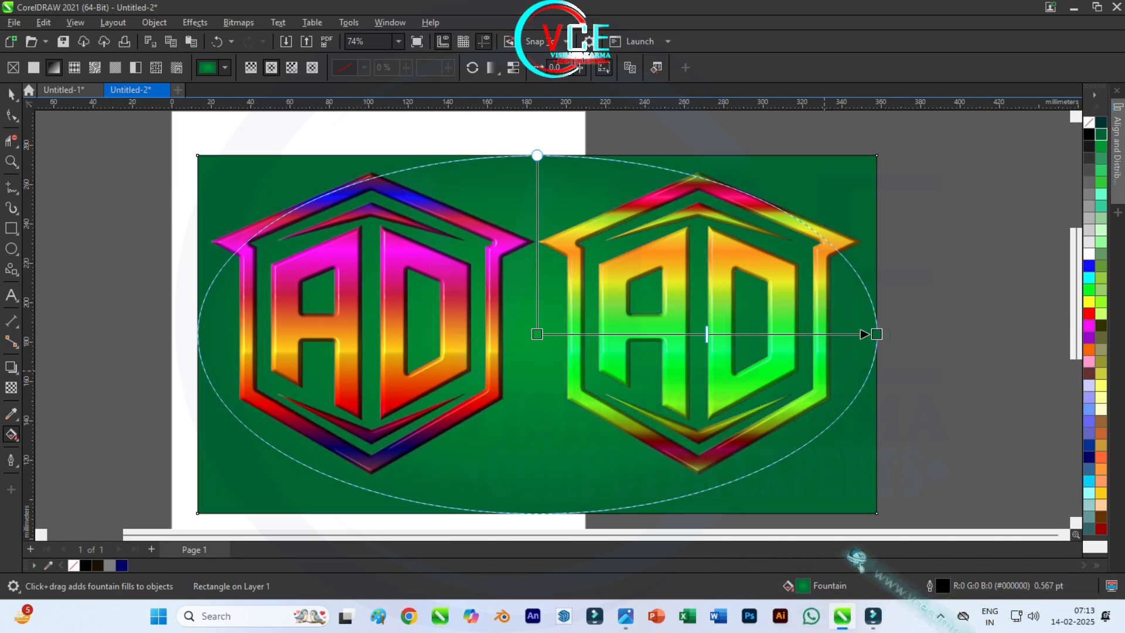
Step: Shift the background gradient's midpoint about three quarters of the way outward and tilt its axis toward the rectangle's upper-right corner
{"action": "left_click_drag", "start_coordinate": [707, 335], "coordinate": [799, 335]}
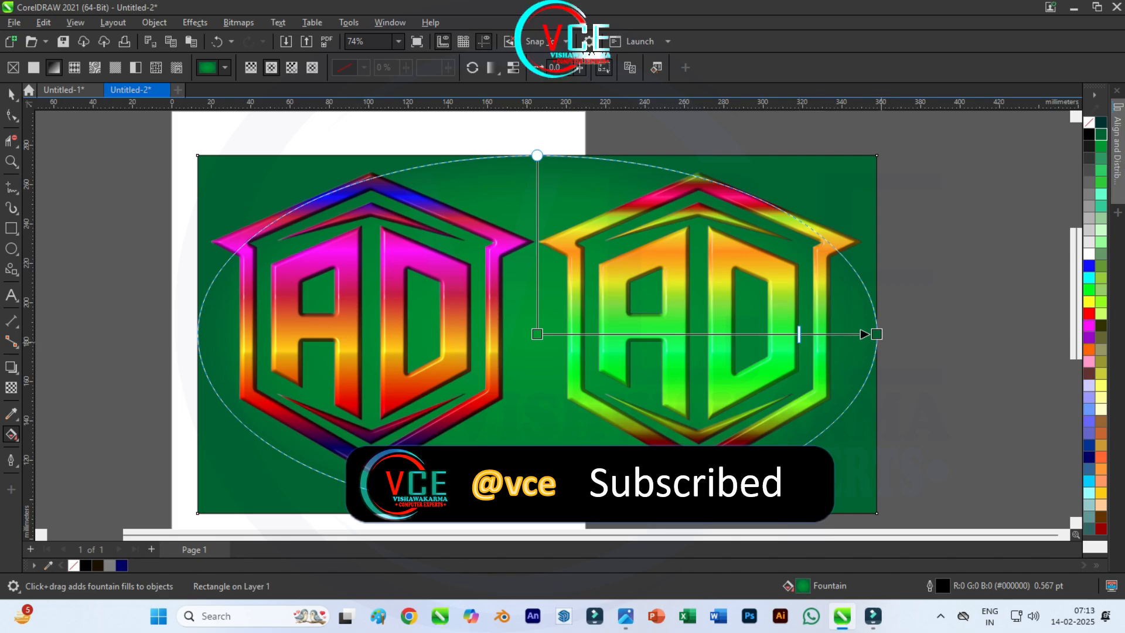
{"action": "left_click_drag", "start_coordinate": [876, 334], "coordinate": [858, 185]}
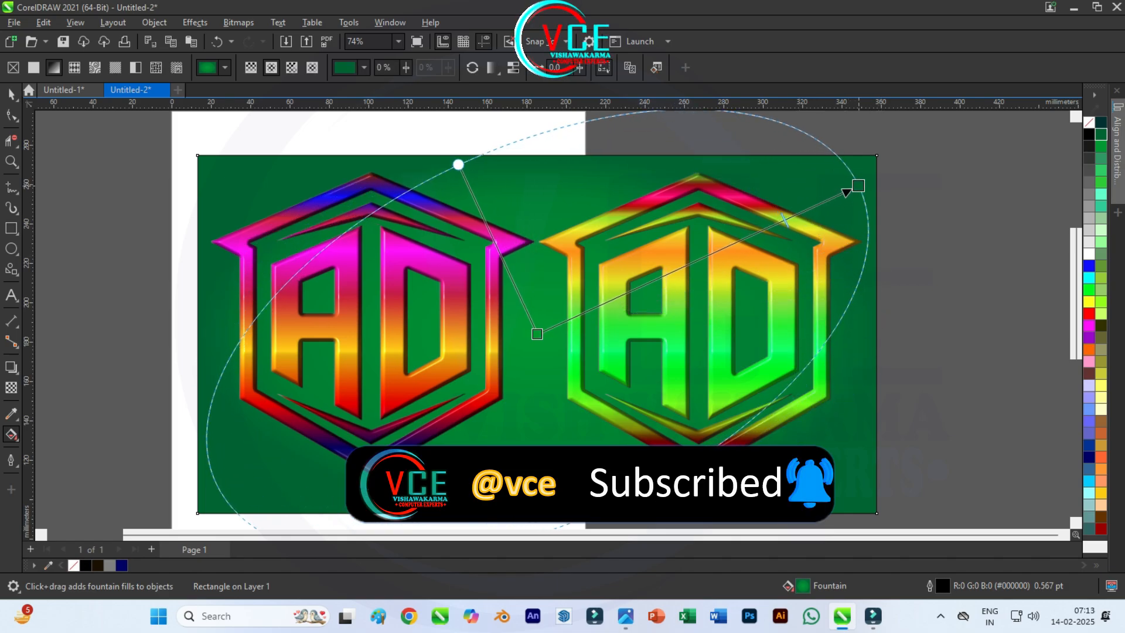
{"action": "key", "text": "space"}
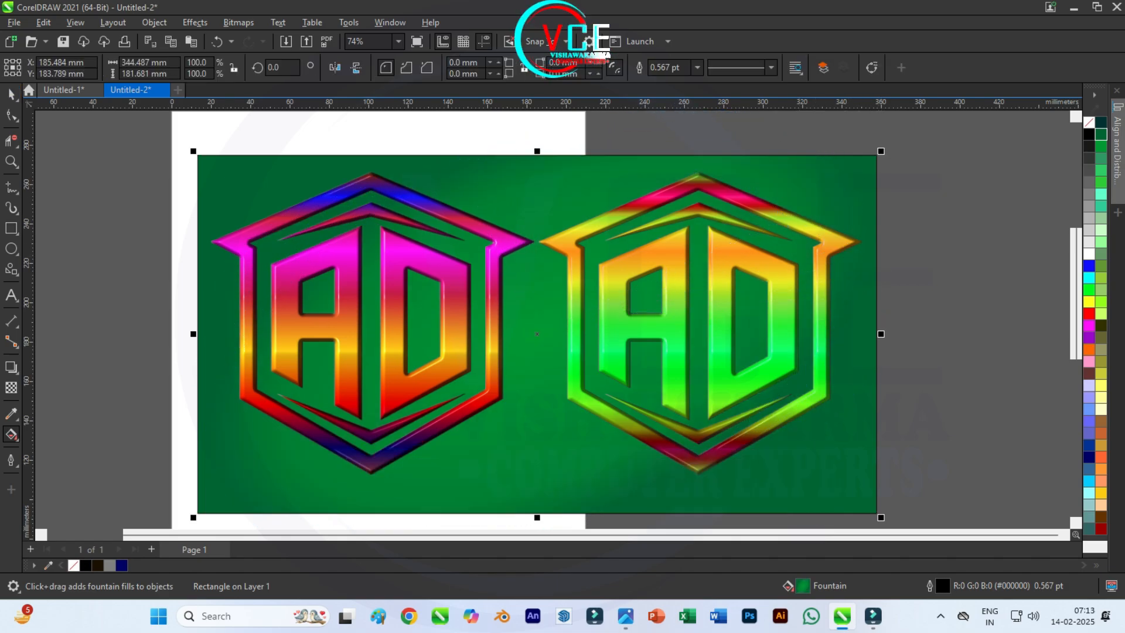
{"action": "scroll", "coordinate": [527, 325], "scroll_direction": "down", "scroll_amount": 1}
{"action": "scroll", "coordinate": [523, 320], "scroll_direction": "up", "scroll_amount": 2}
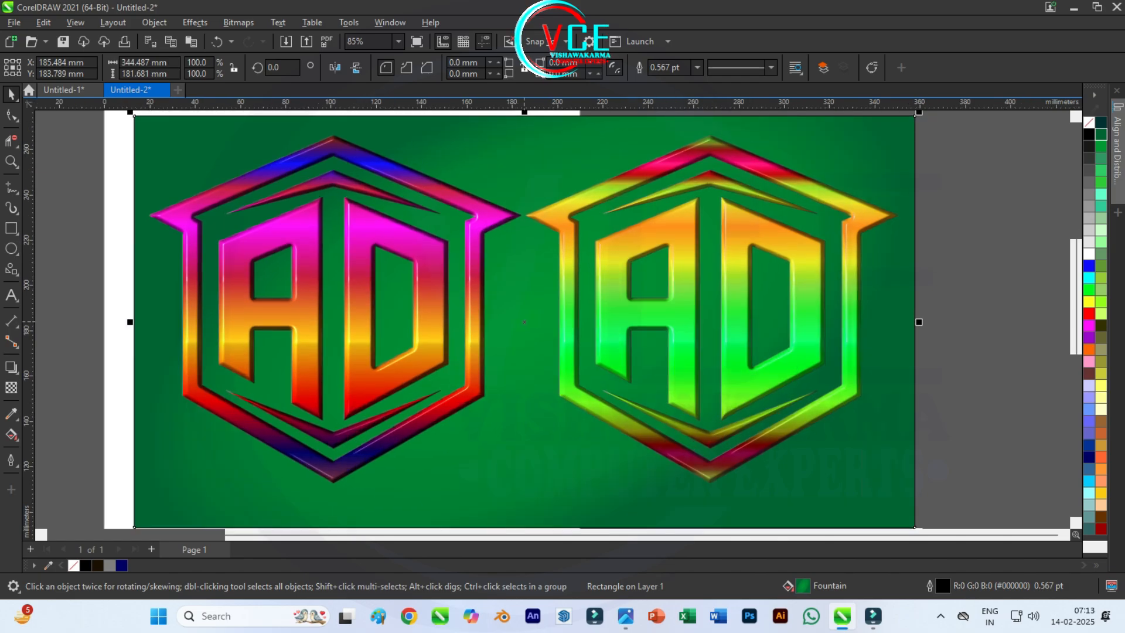